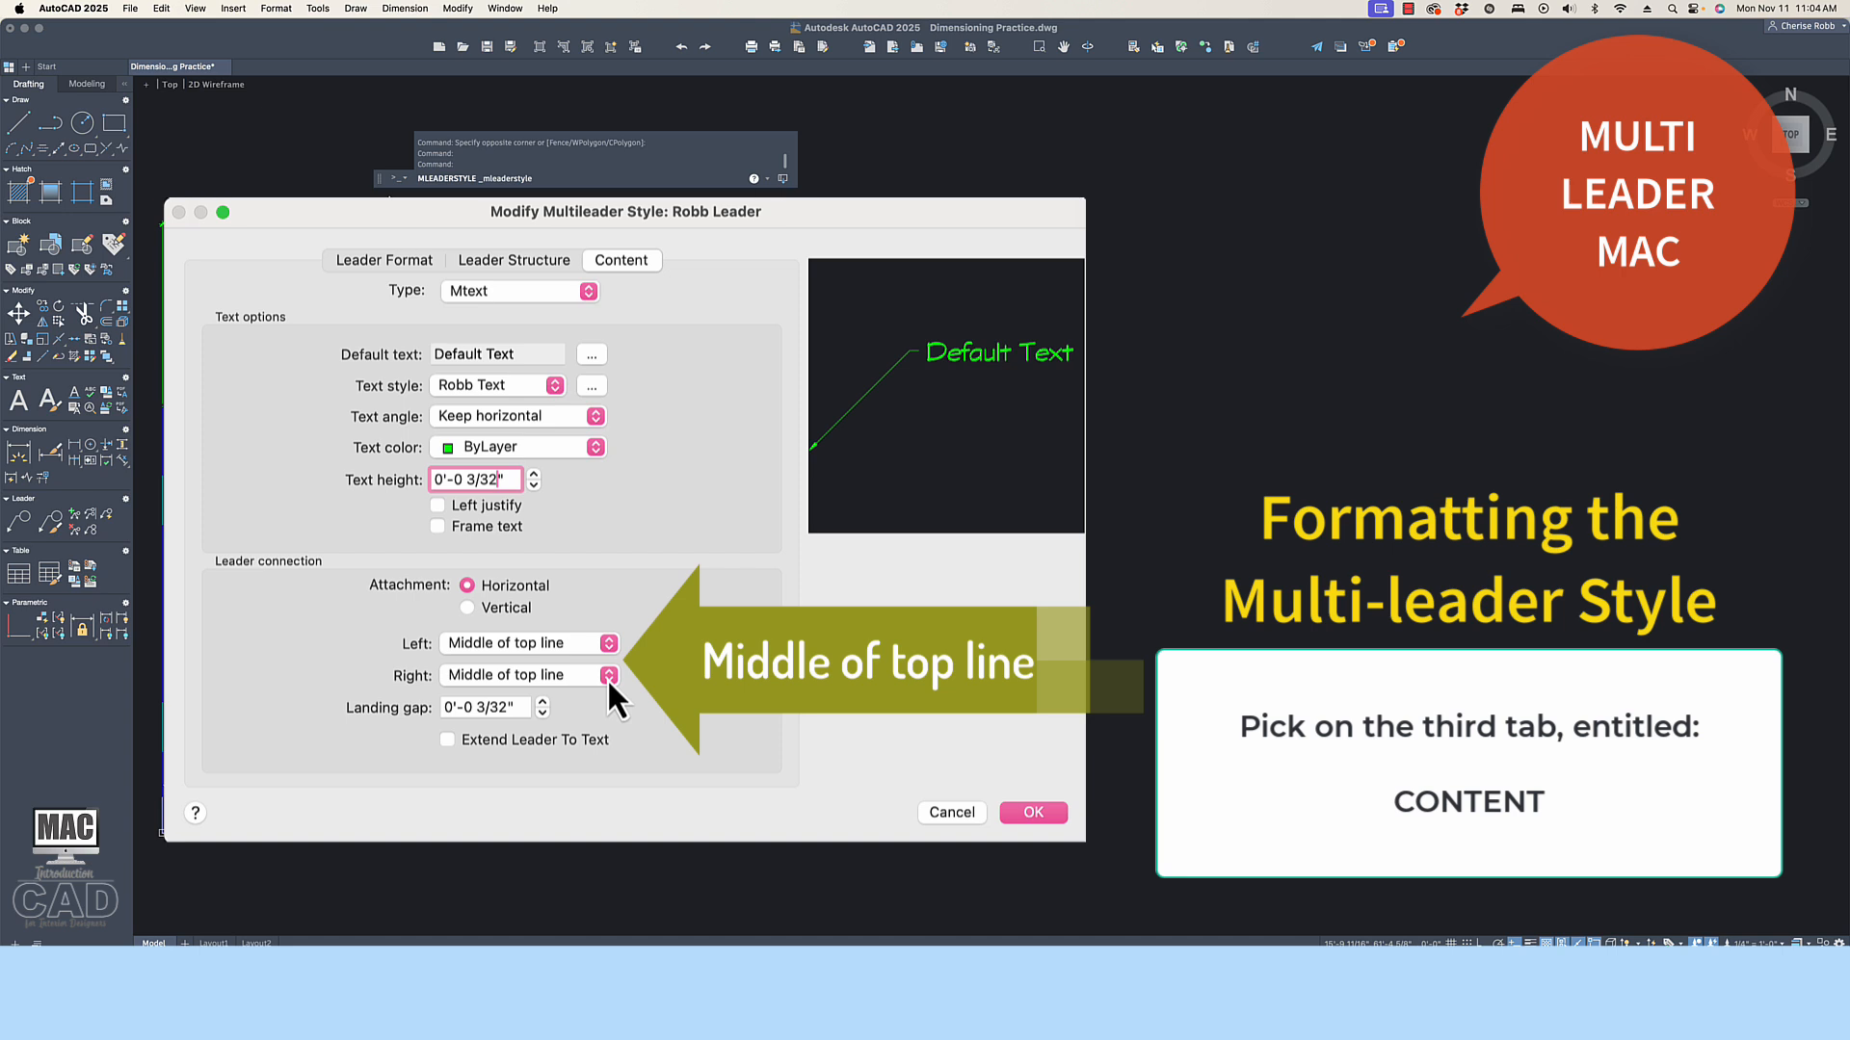
Set the multileader style's landing gap to 0'-0 1/32", accept the style changes and close the style manager.
left_click(496, 700)
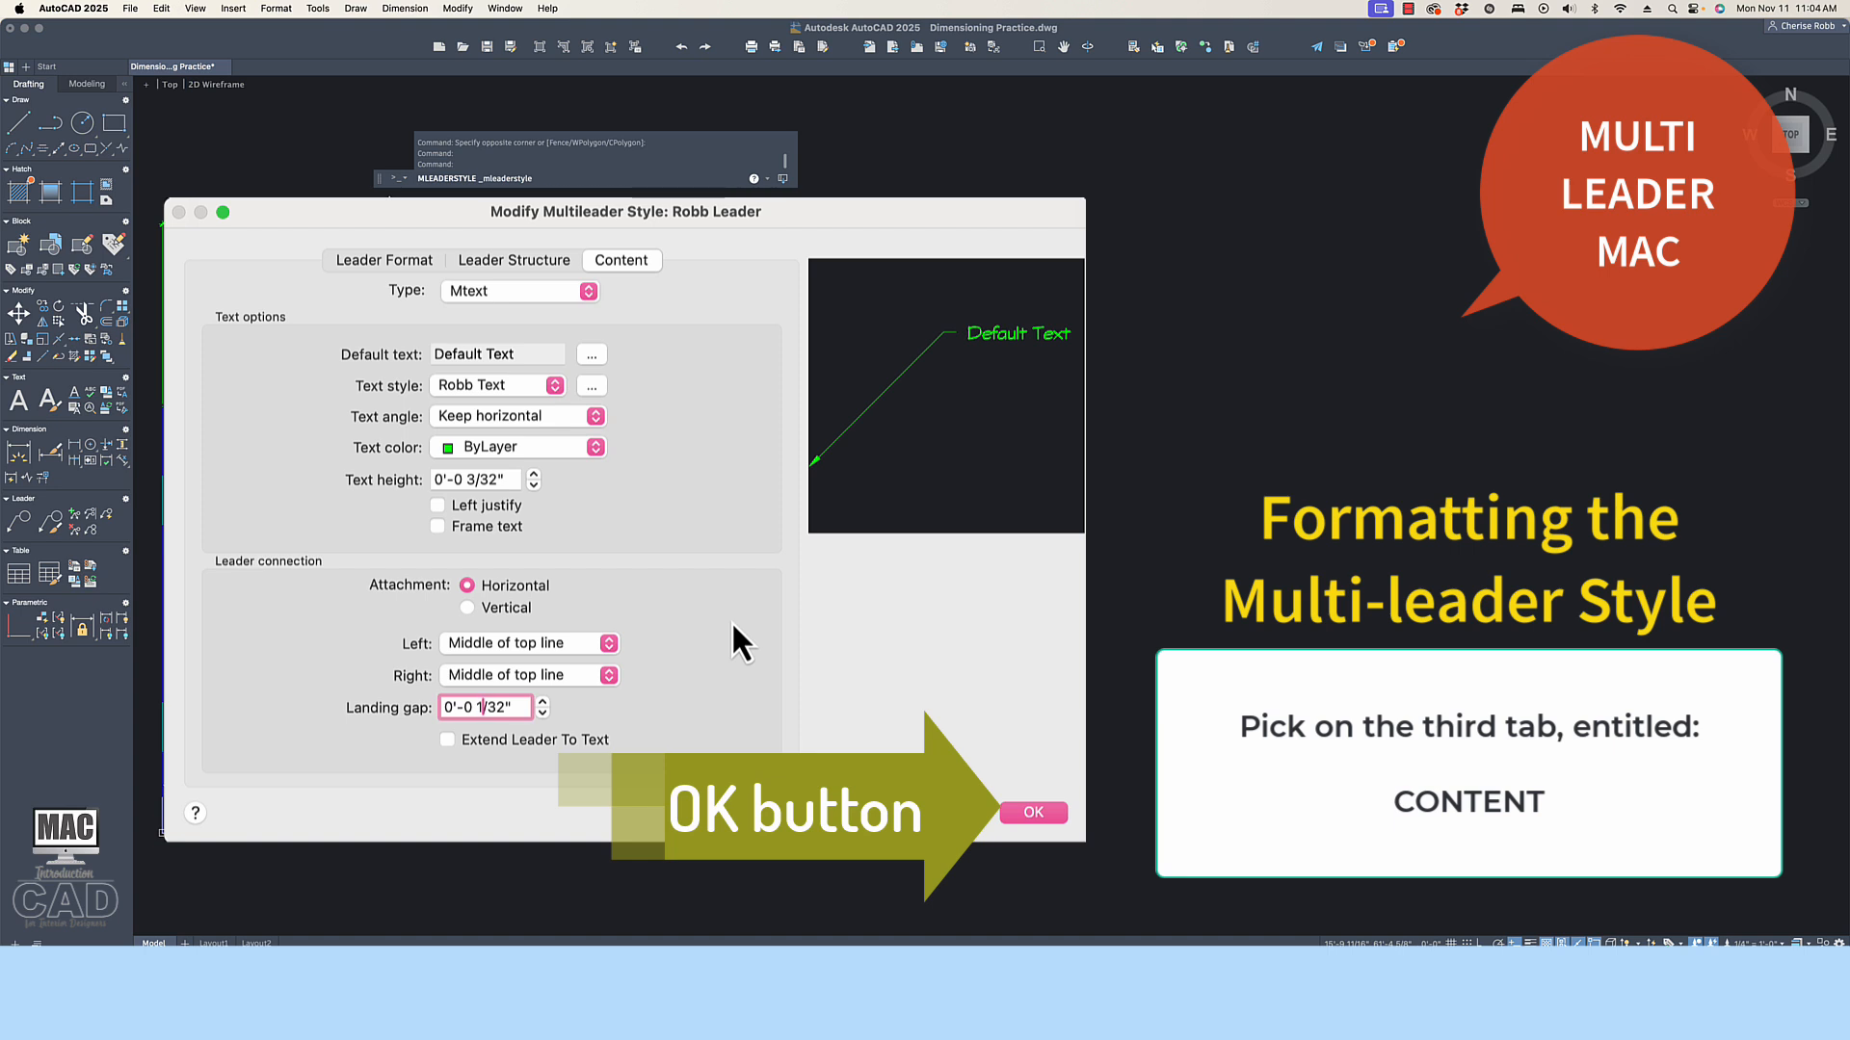
left_click(1049, 820)
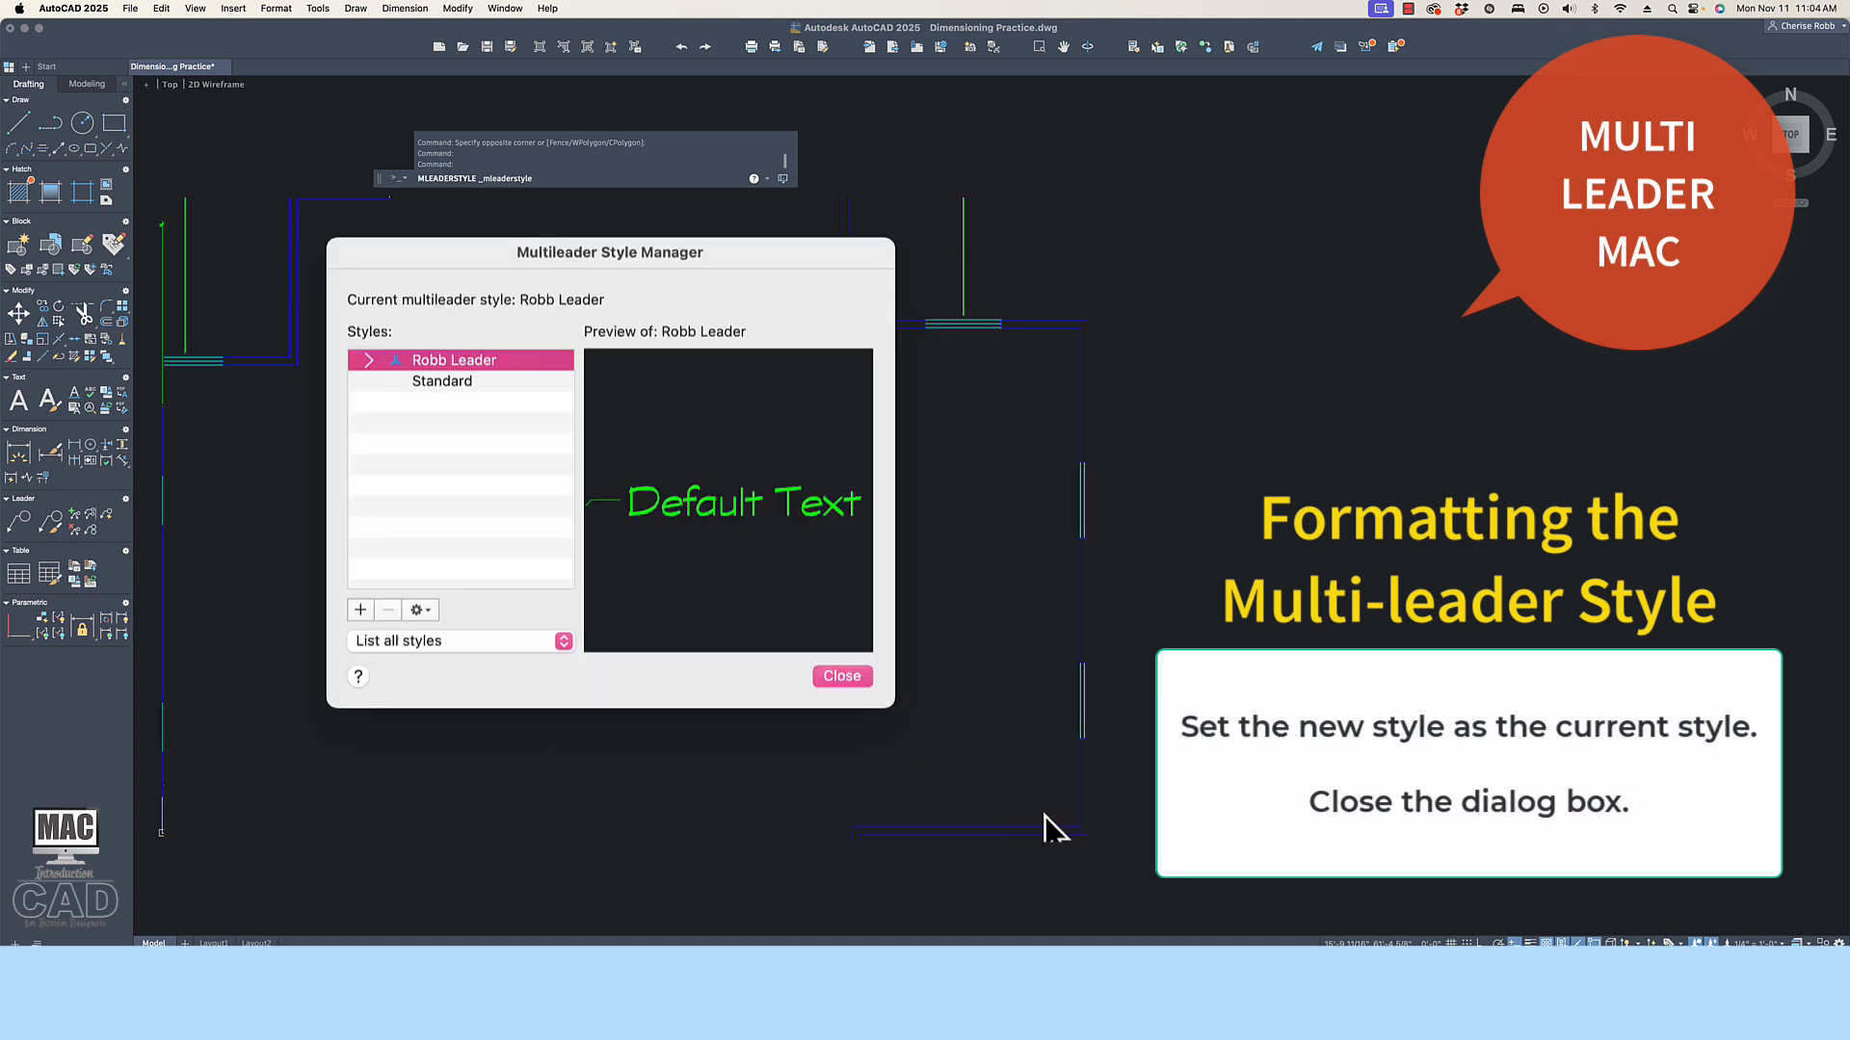
left_click(838, 674)
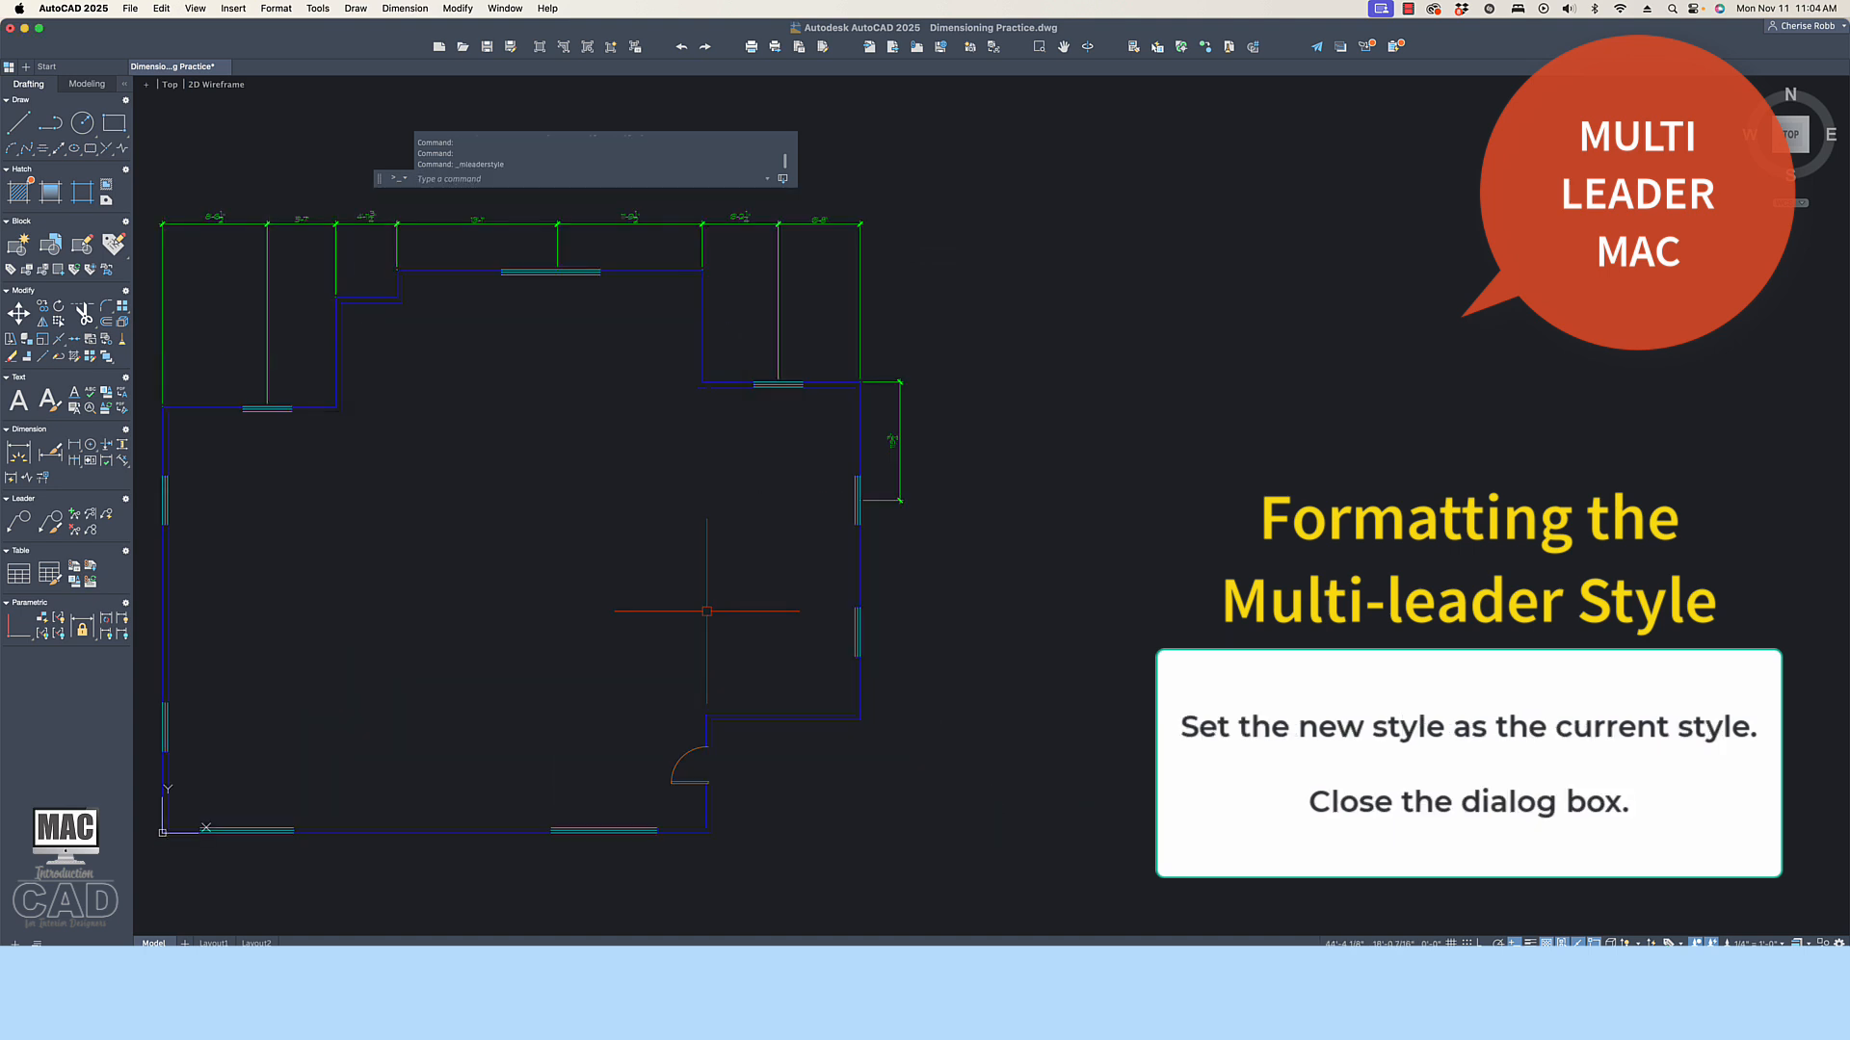
Place a straight multileader from the plan's upper-right exterior wall corner diagonally outward, with the text "EXAMPLE LEADER LINE".
left_click(20, 521)
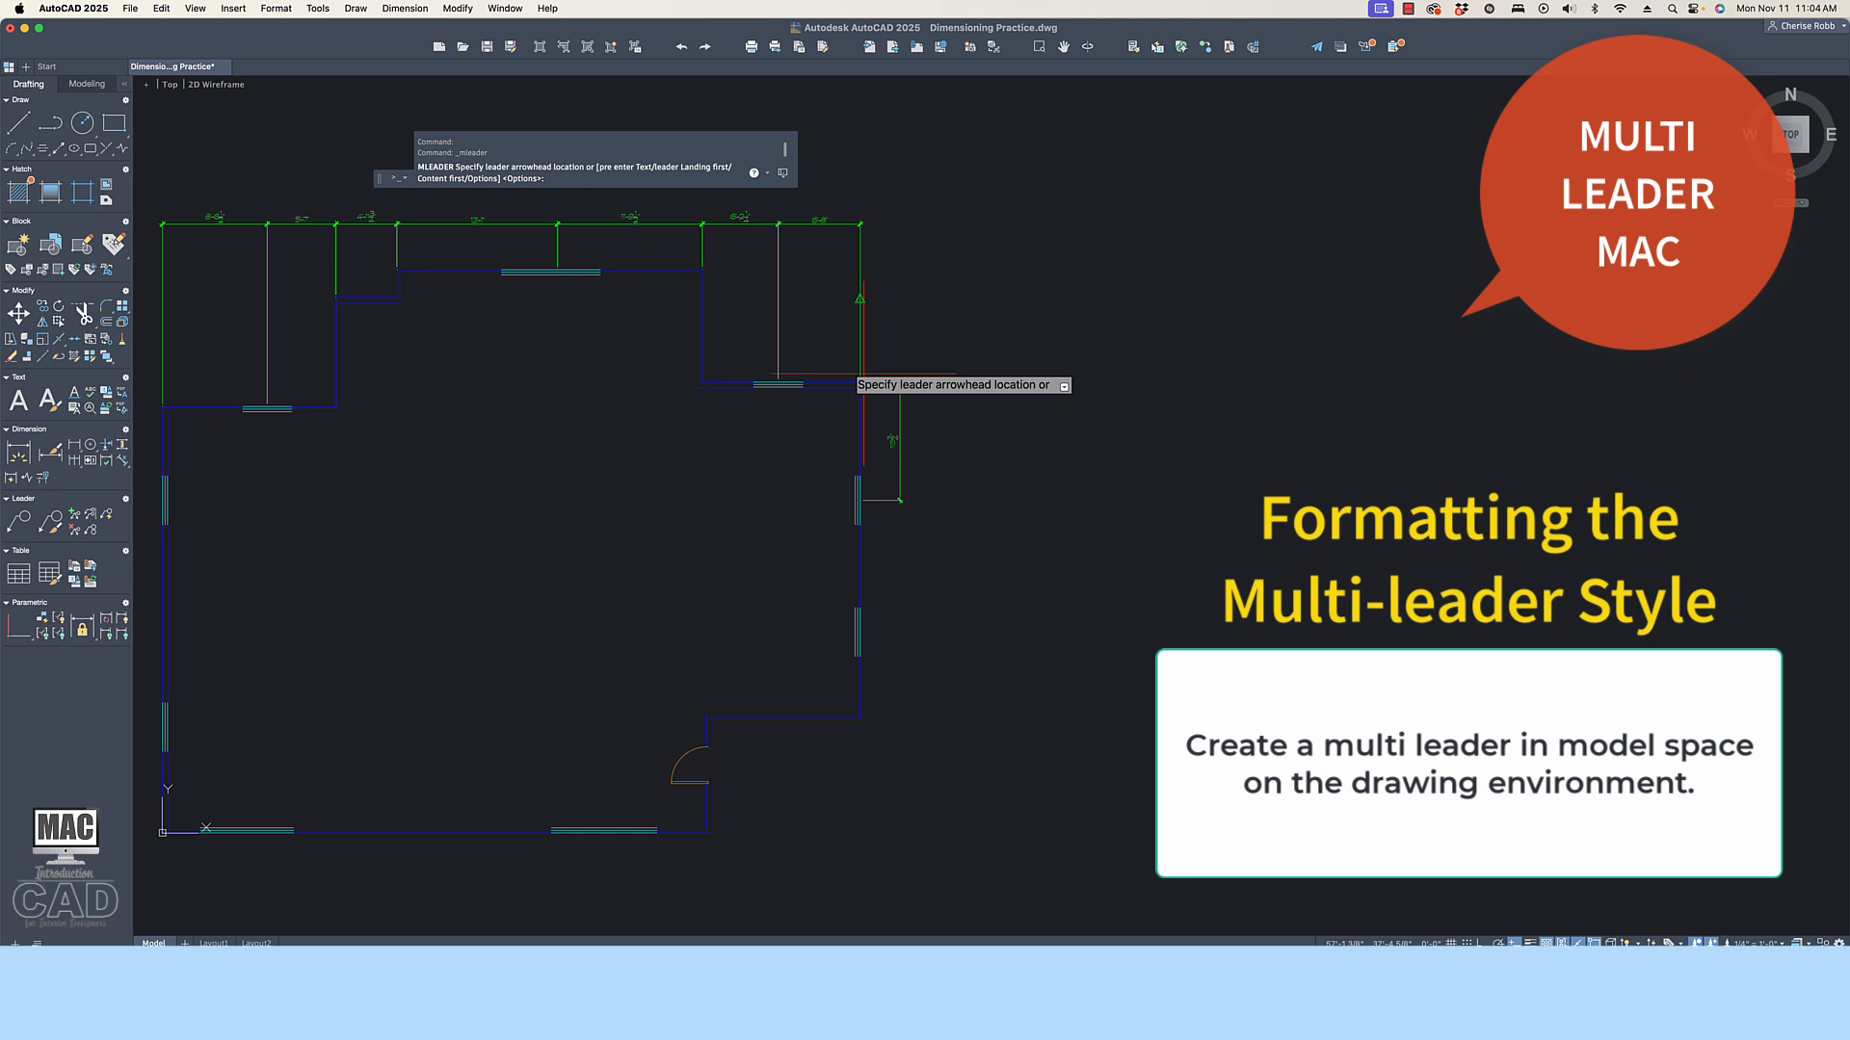
left_click(860, 382)
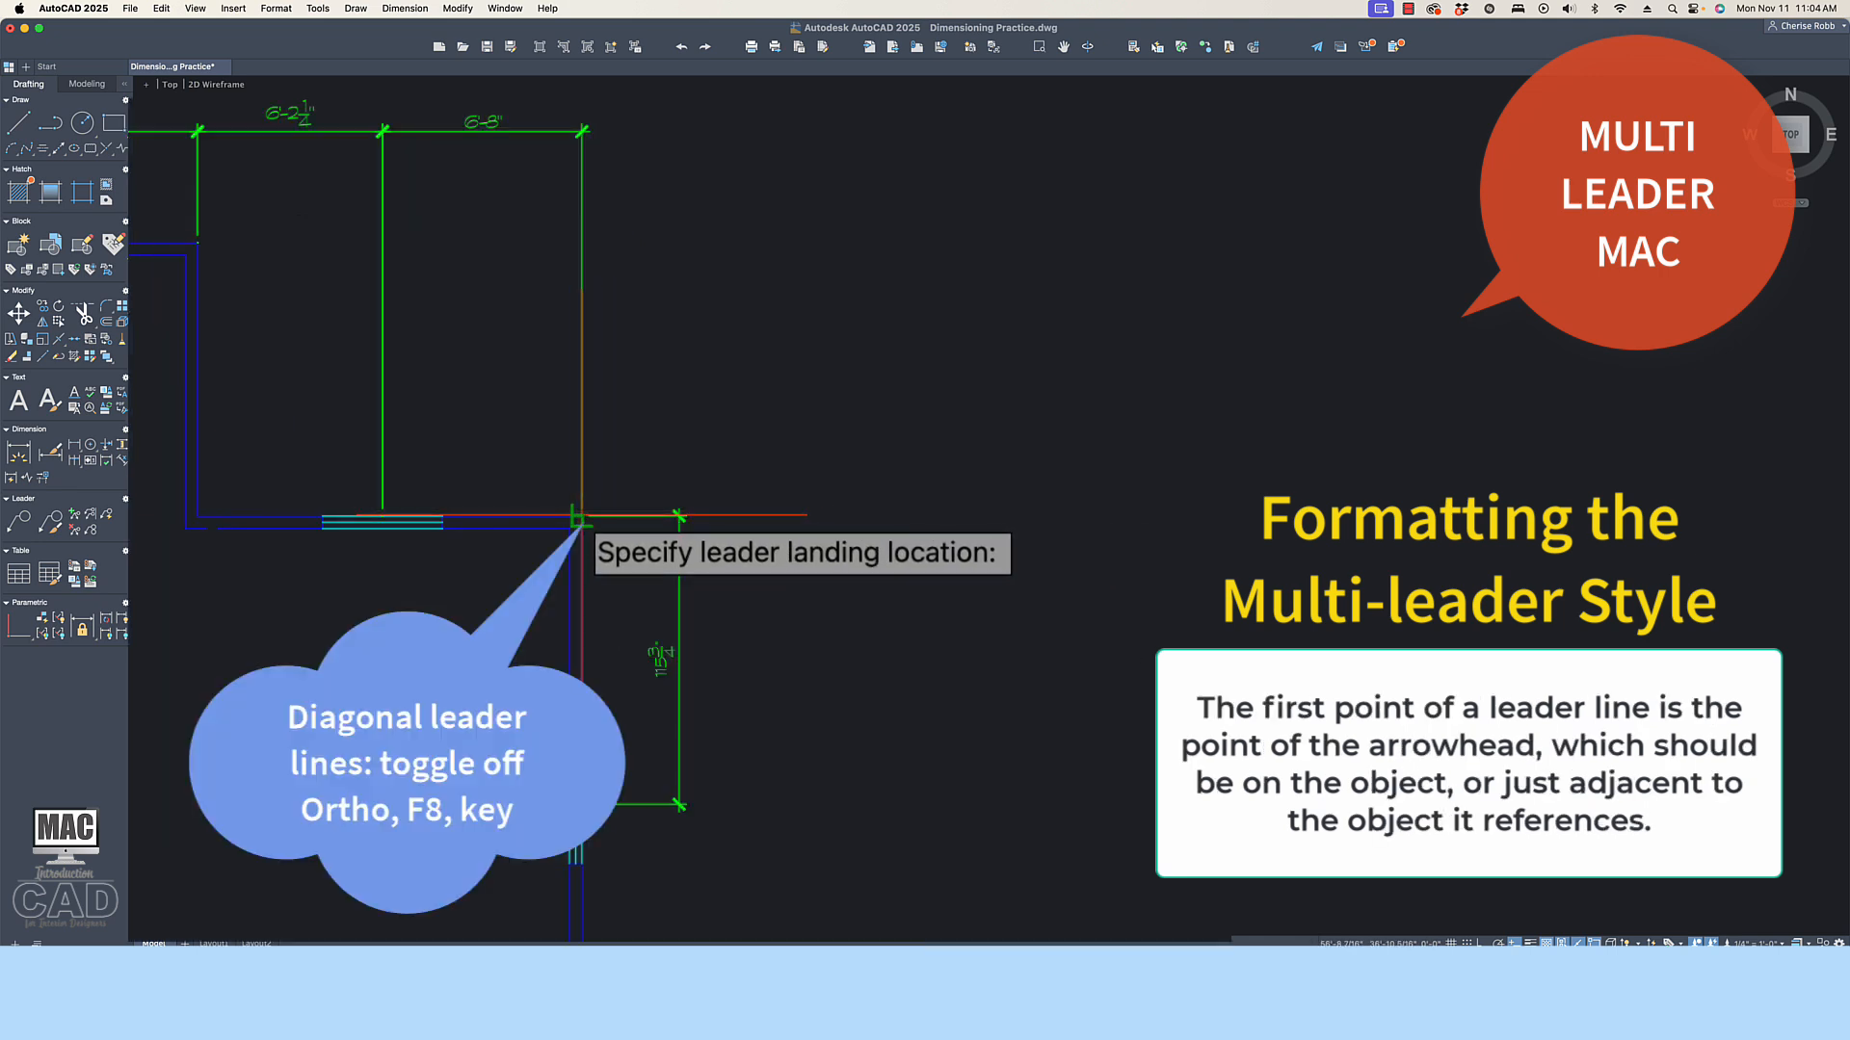
left_click(782, 224)
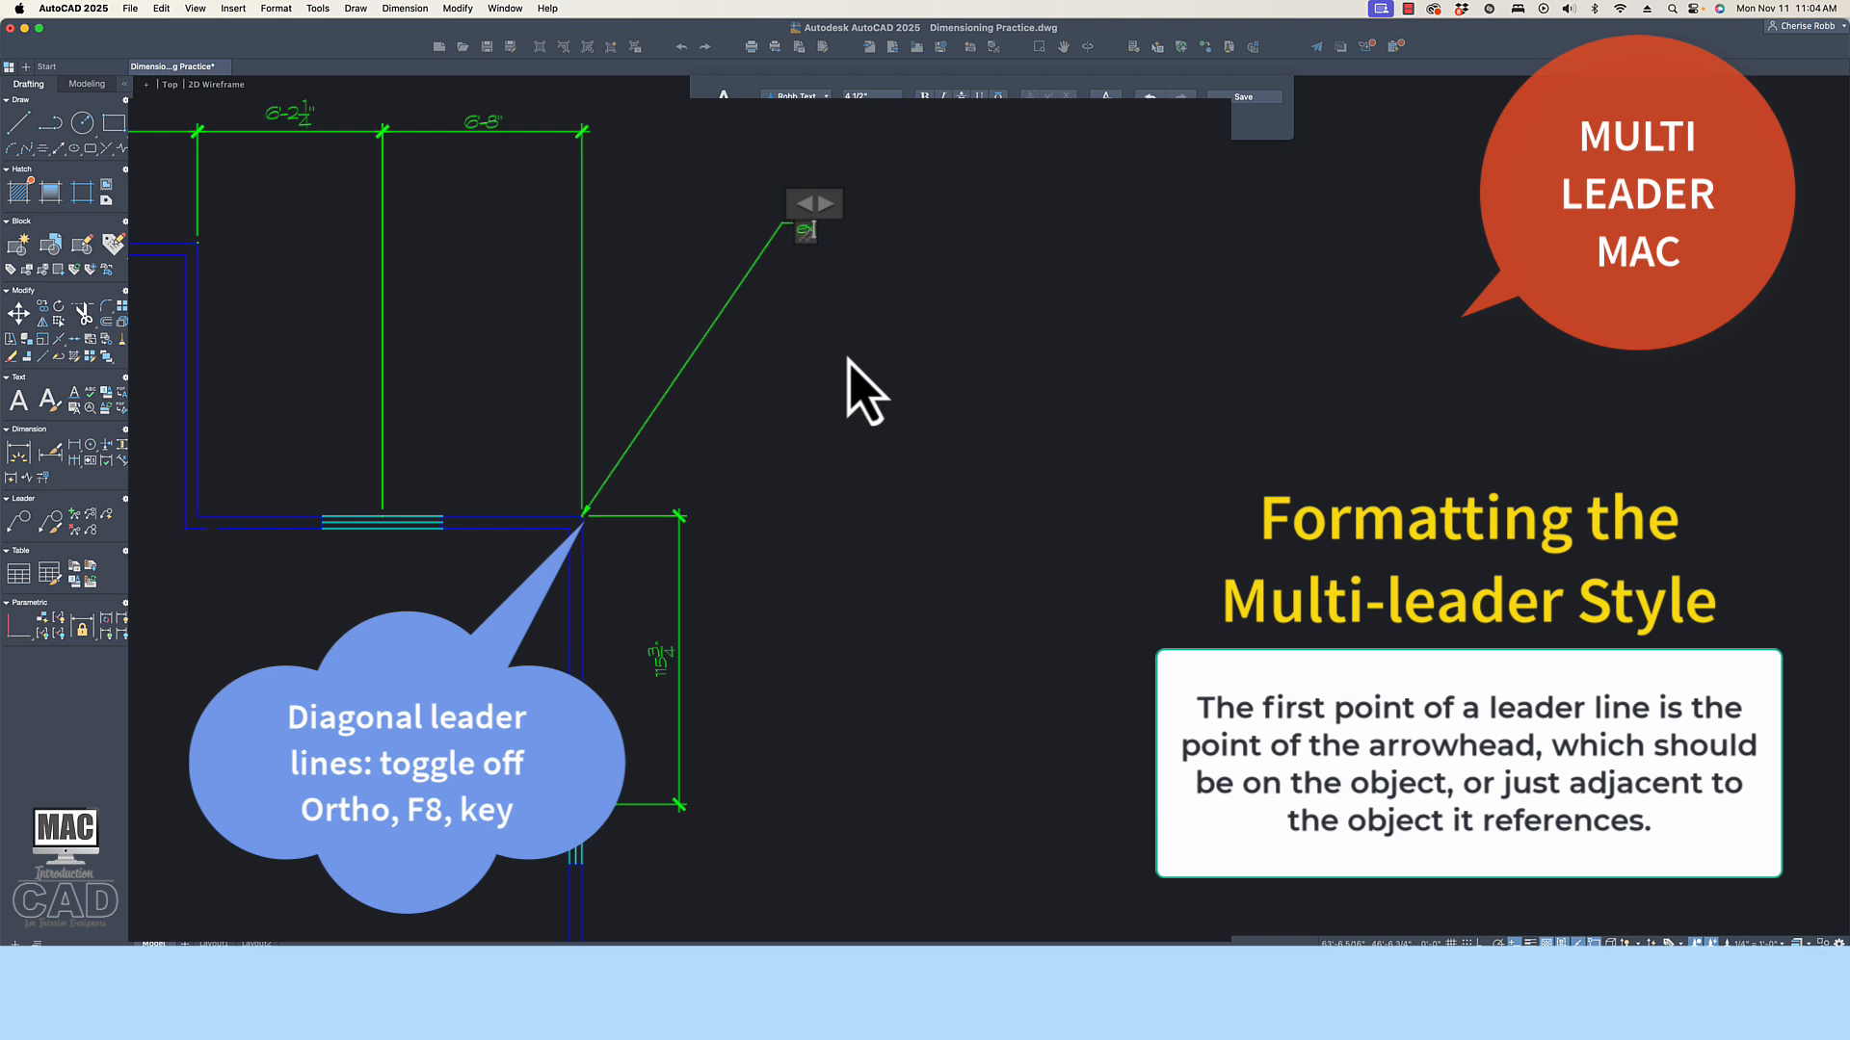
type("EXAMPLE LEADER LINE")
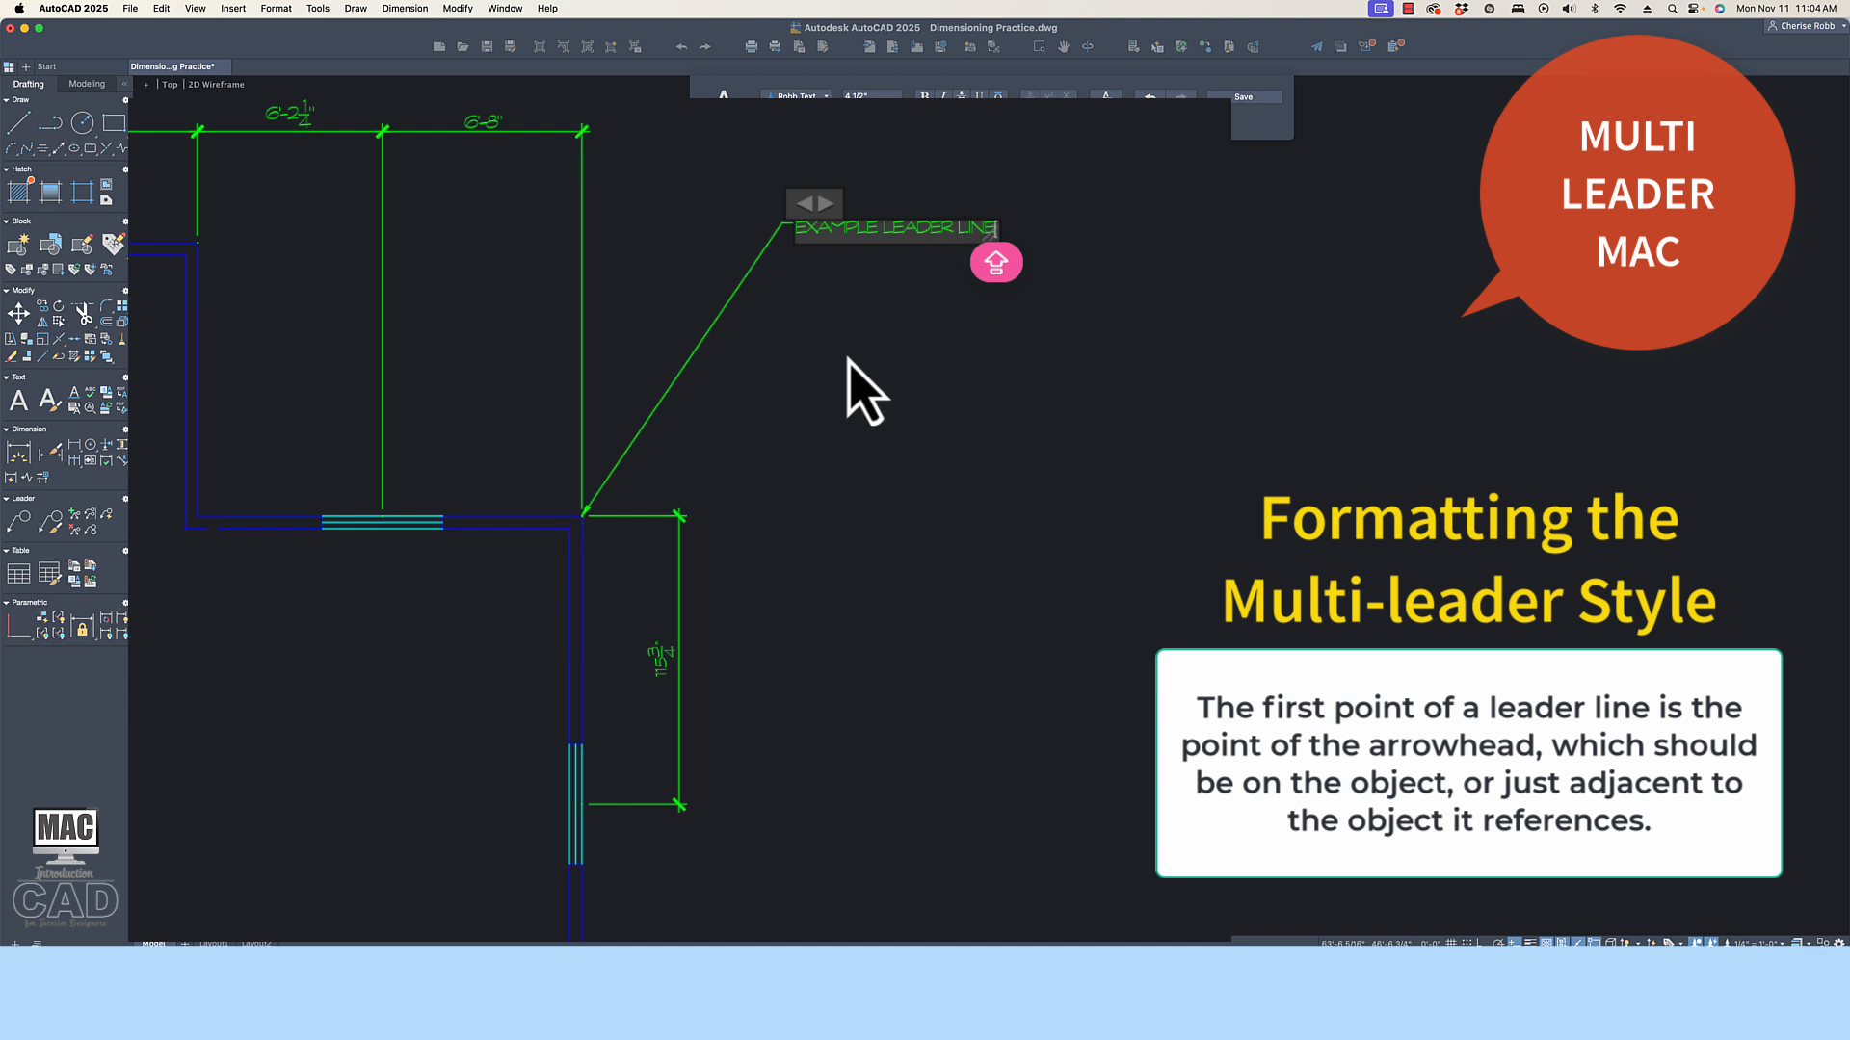
scroll(855, 392, "down", 4)
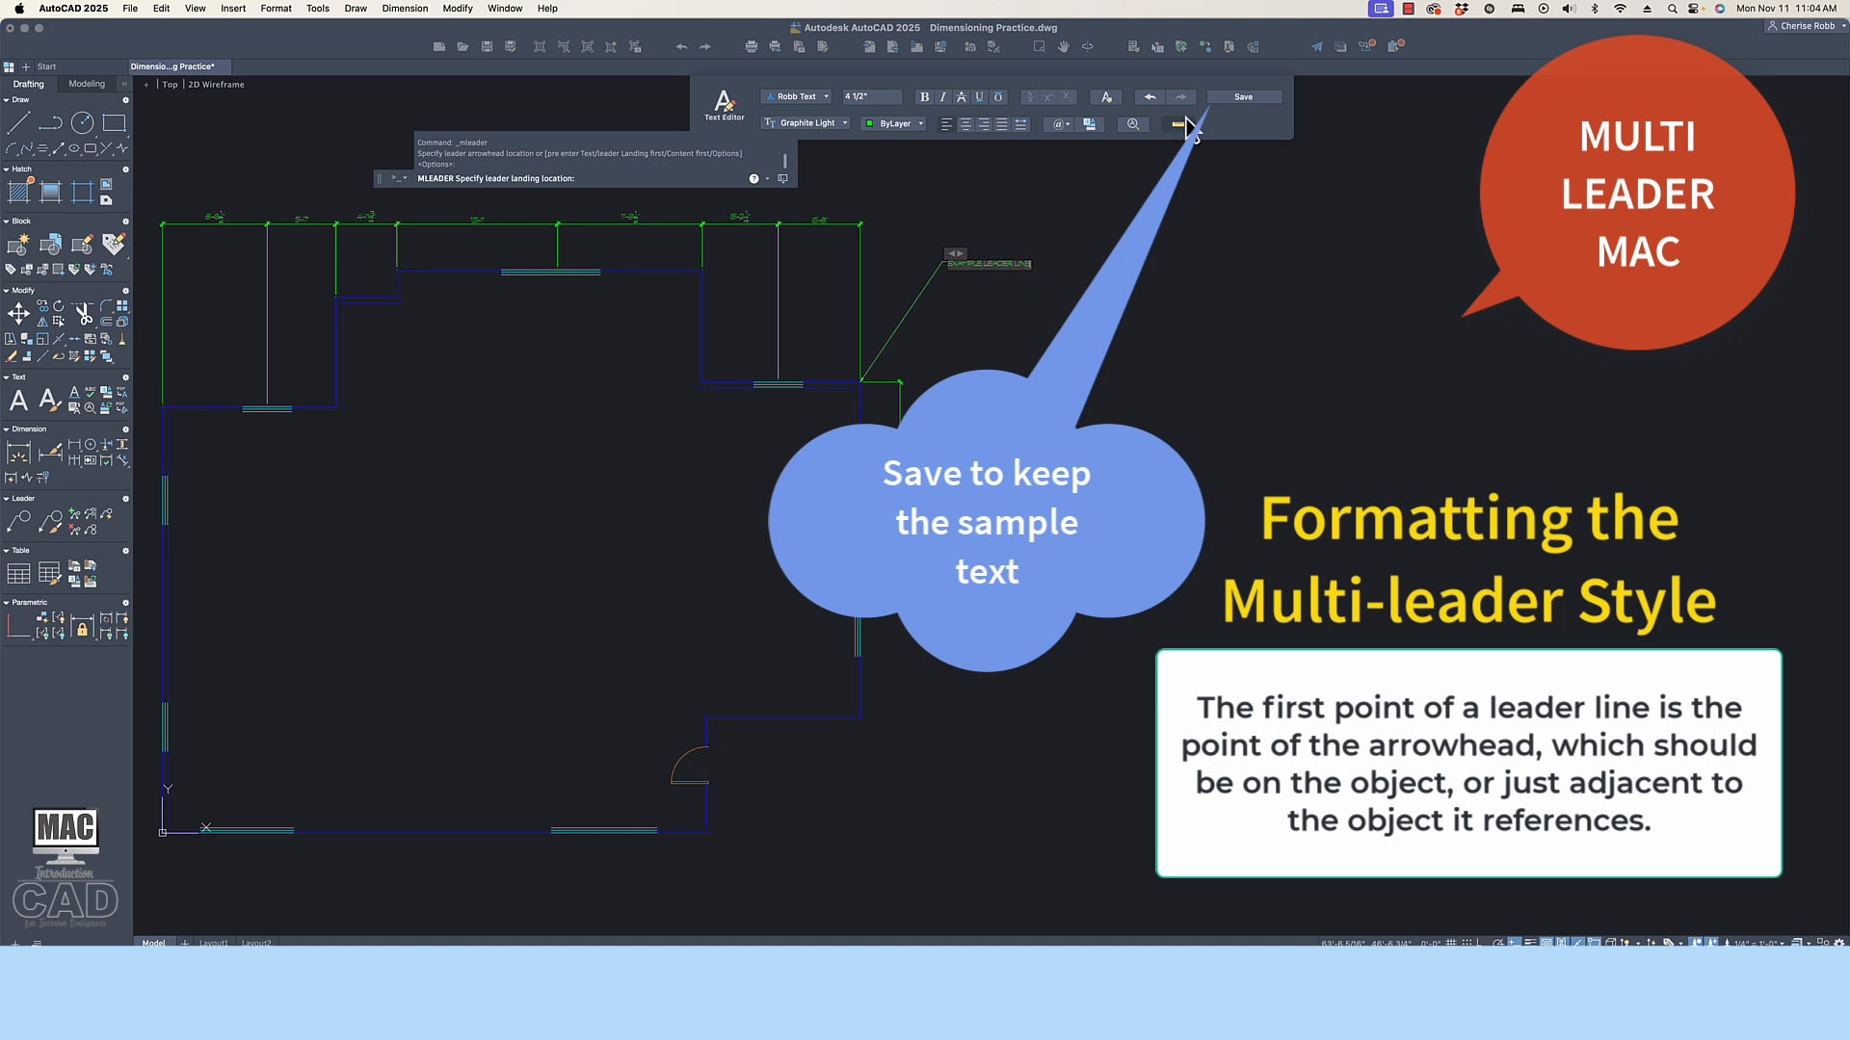
left_click(1243, 97)
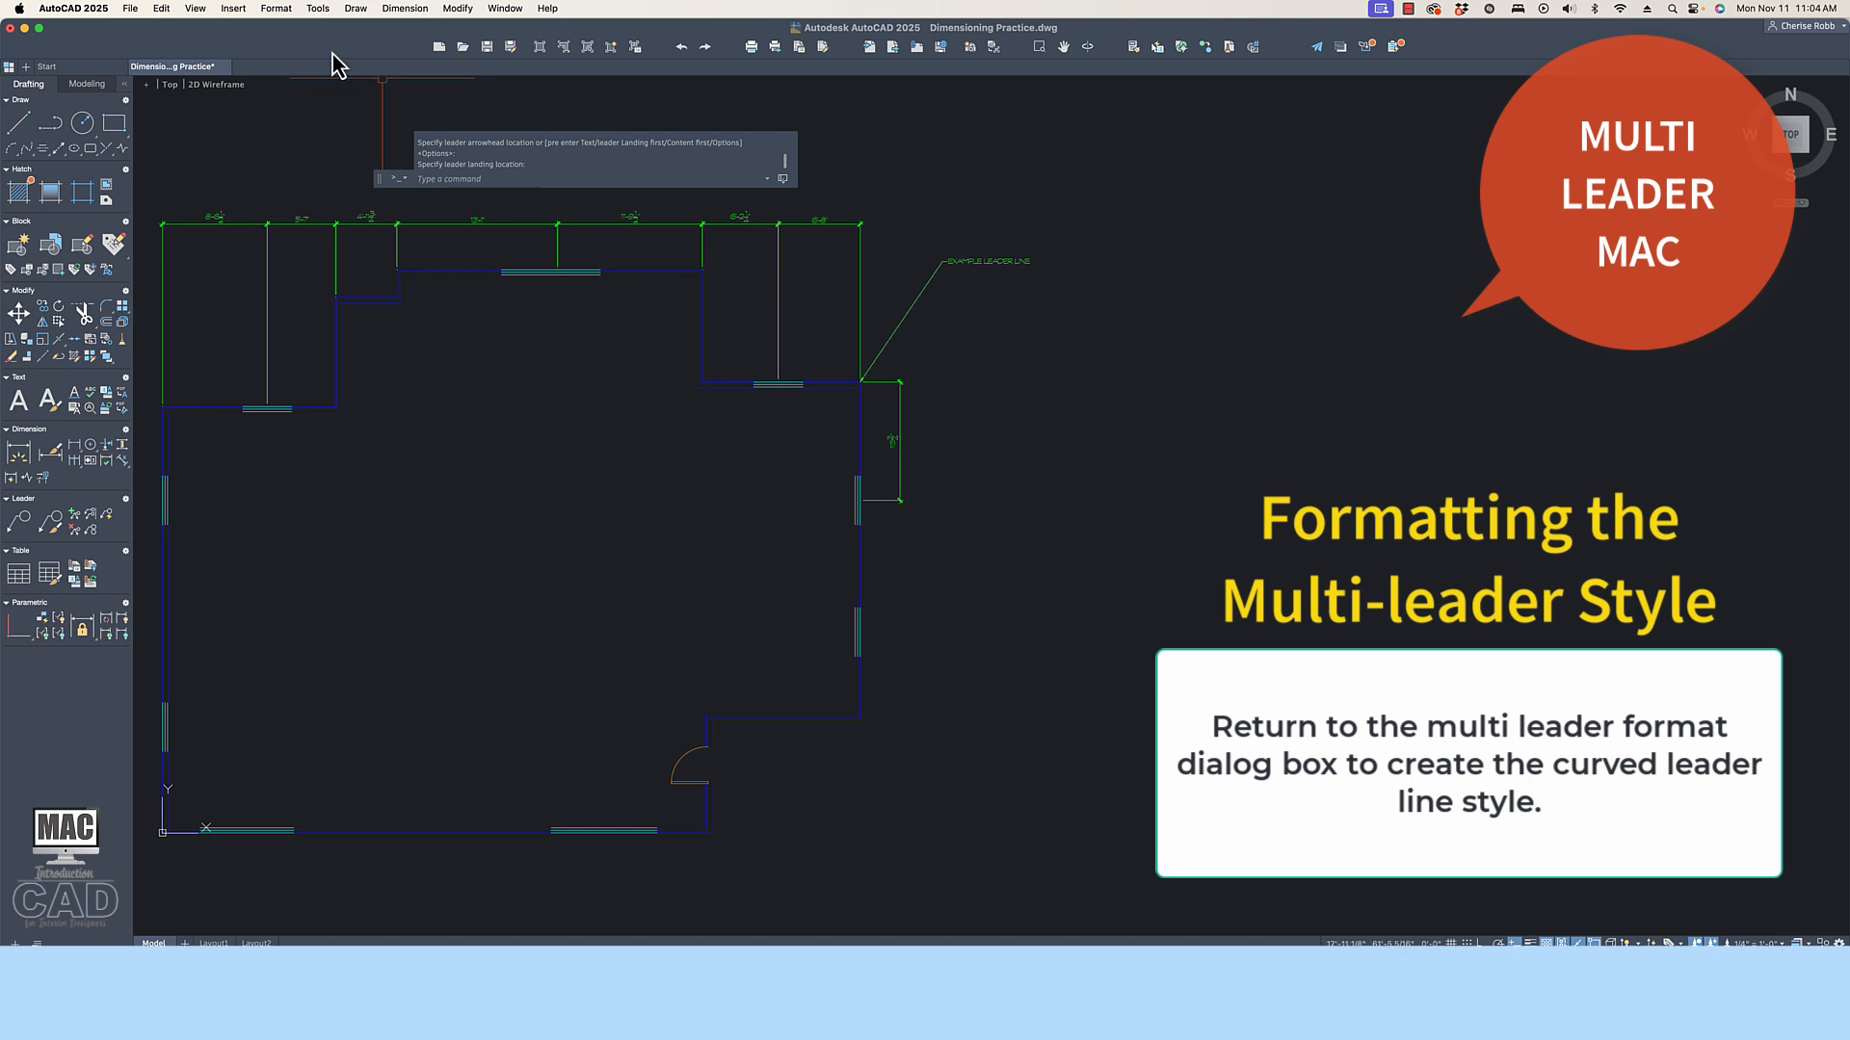
Create a new annotative multileader style named "CURVED LEADER", starting from the existing custom leader style.
left_click(276, 8)
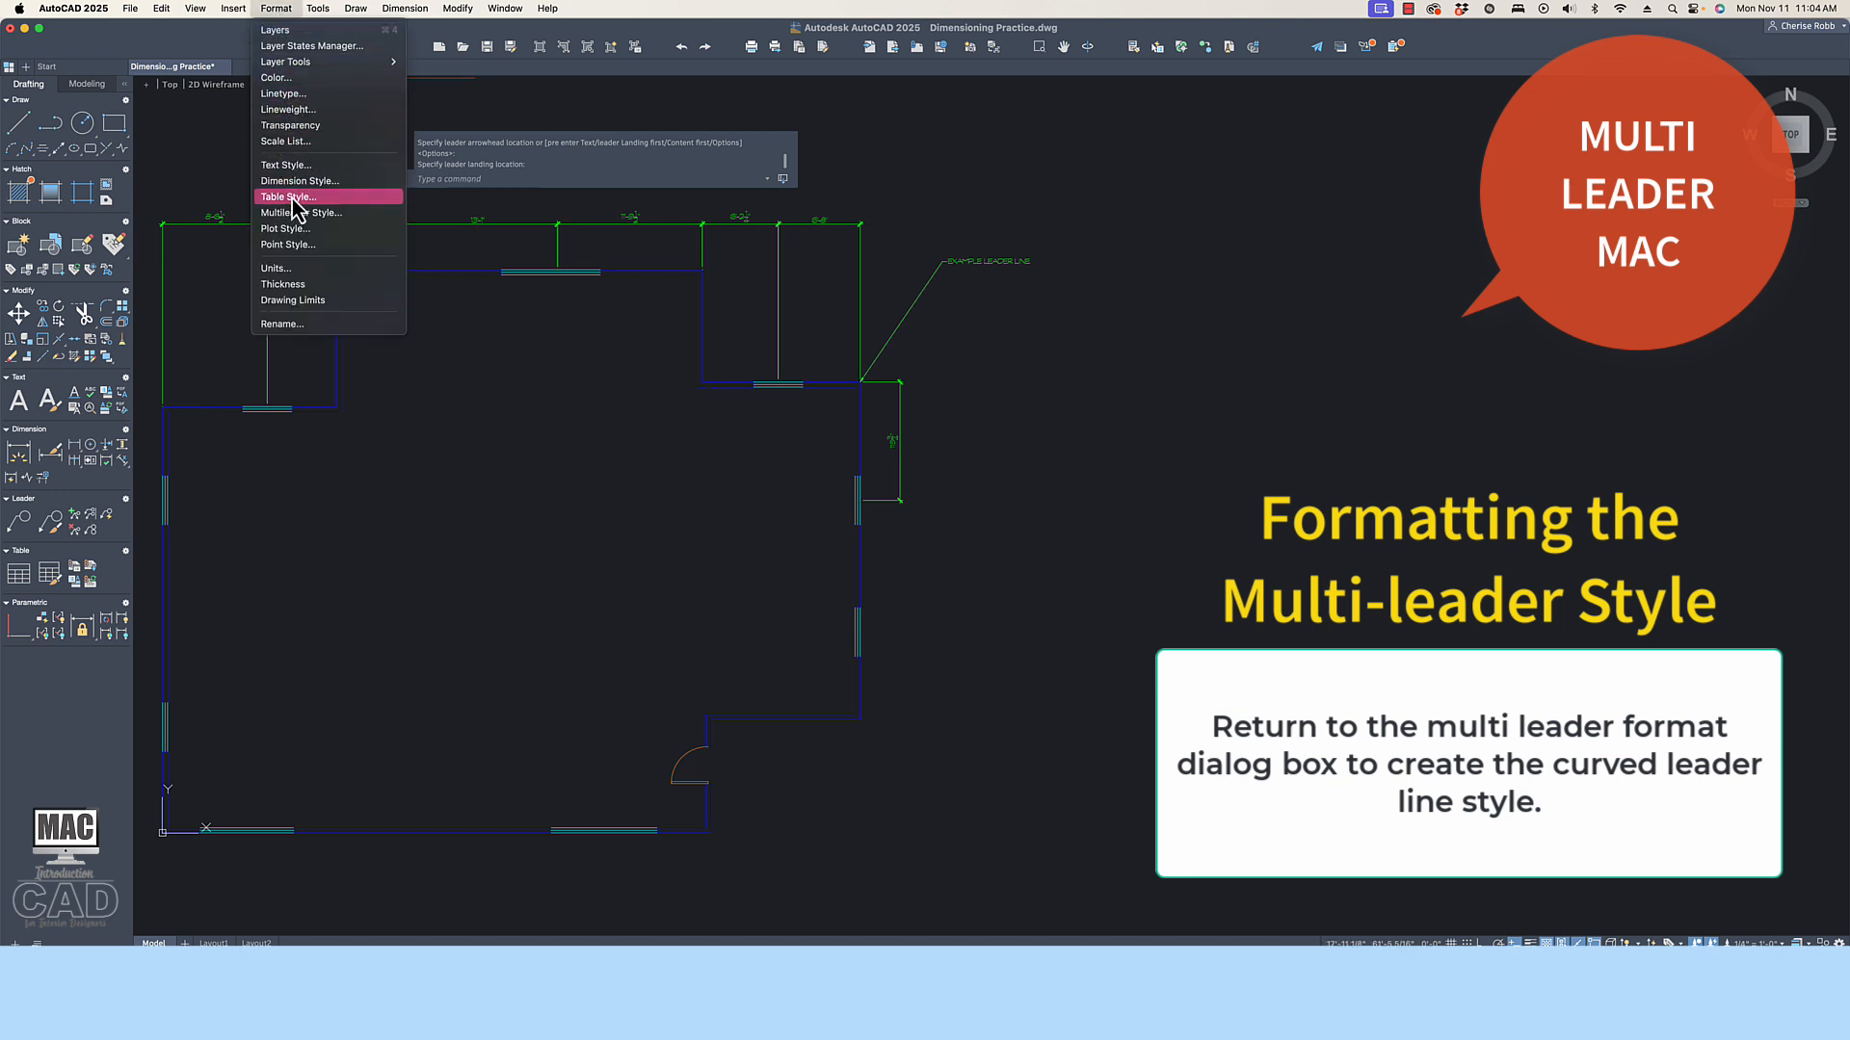
left_click(360, 220)
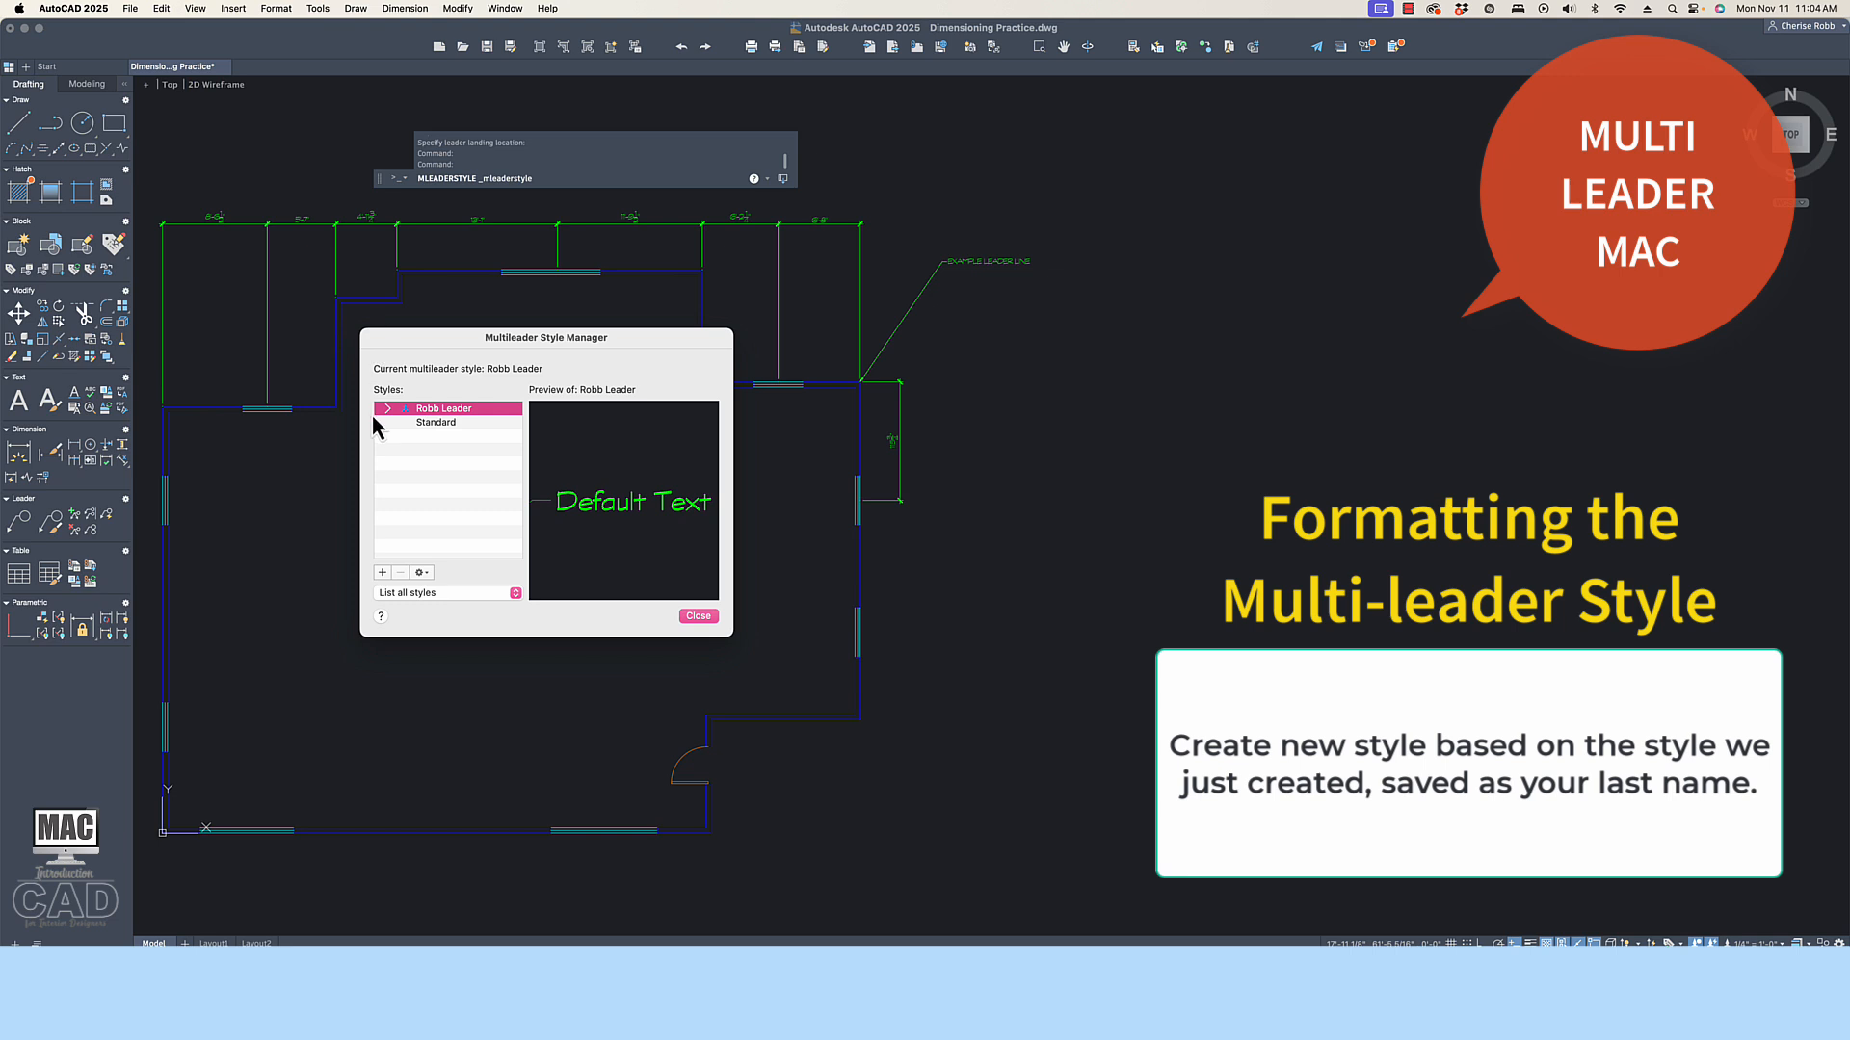
left_click(383, 573)
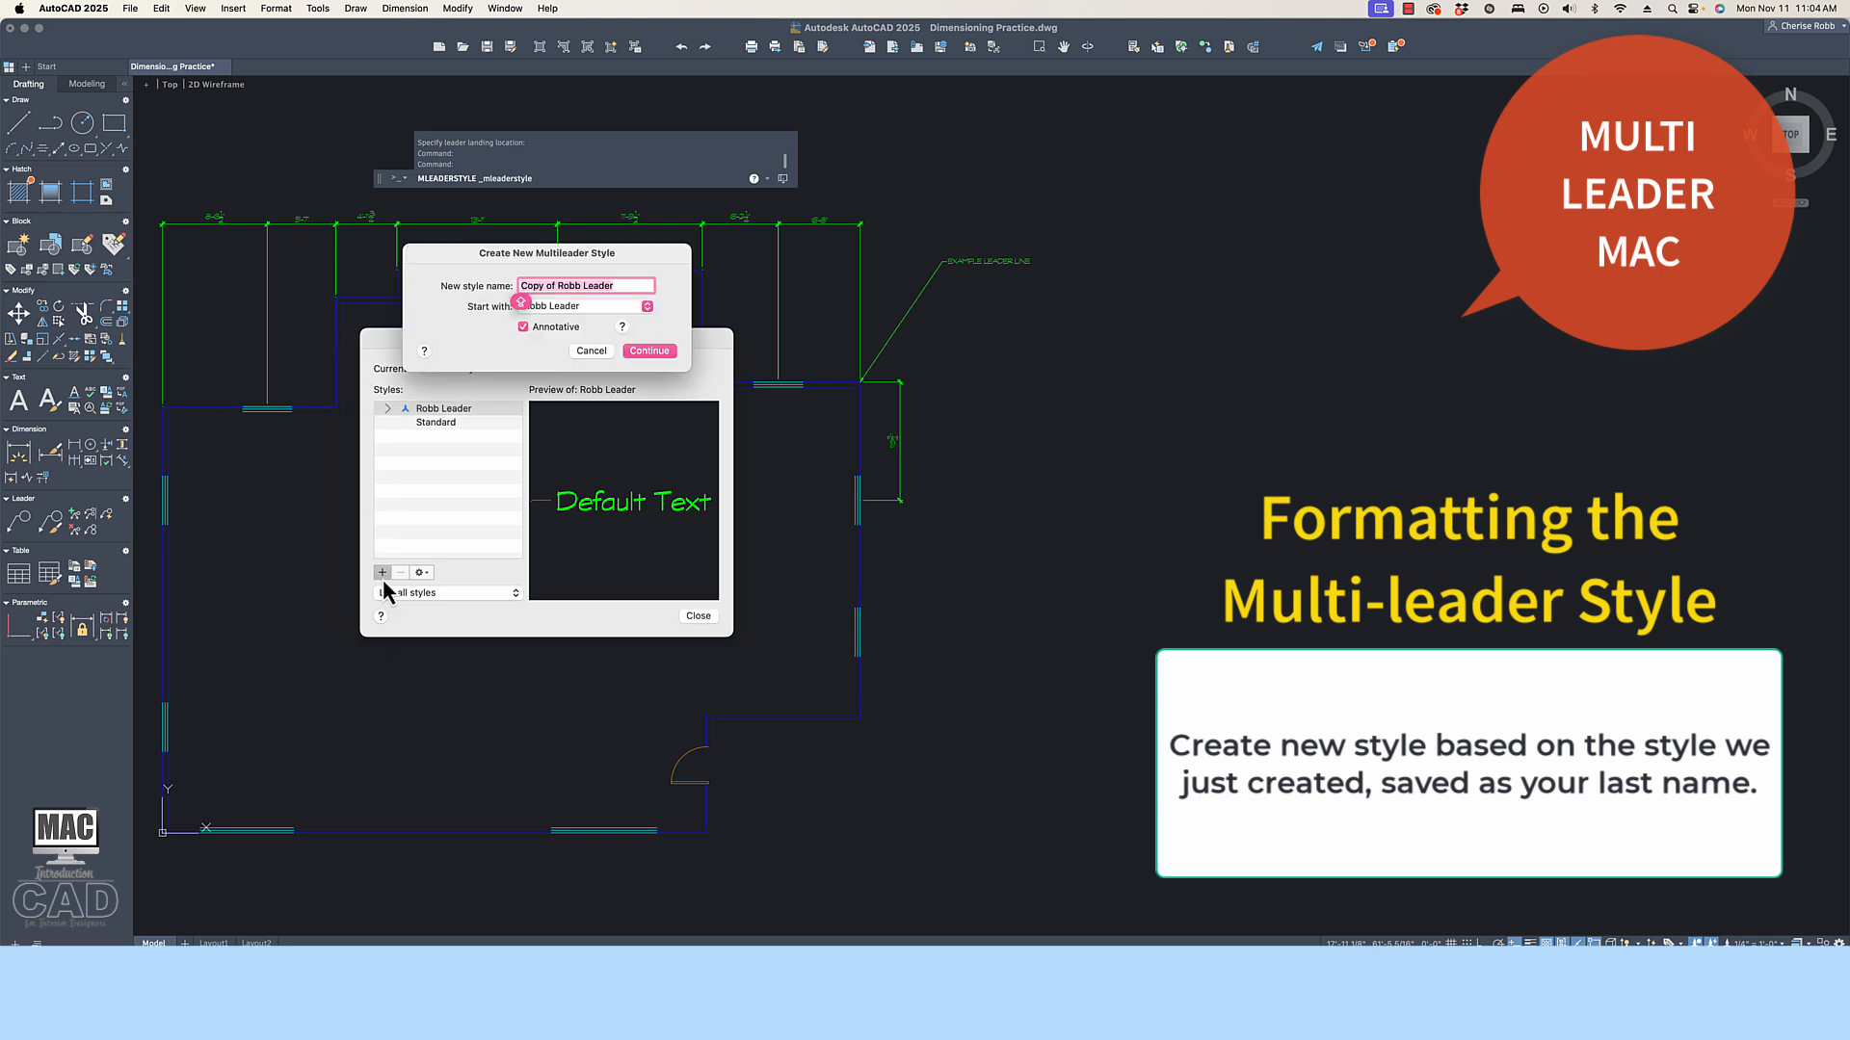
type("CURVED LEADER")
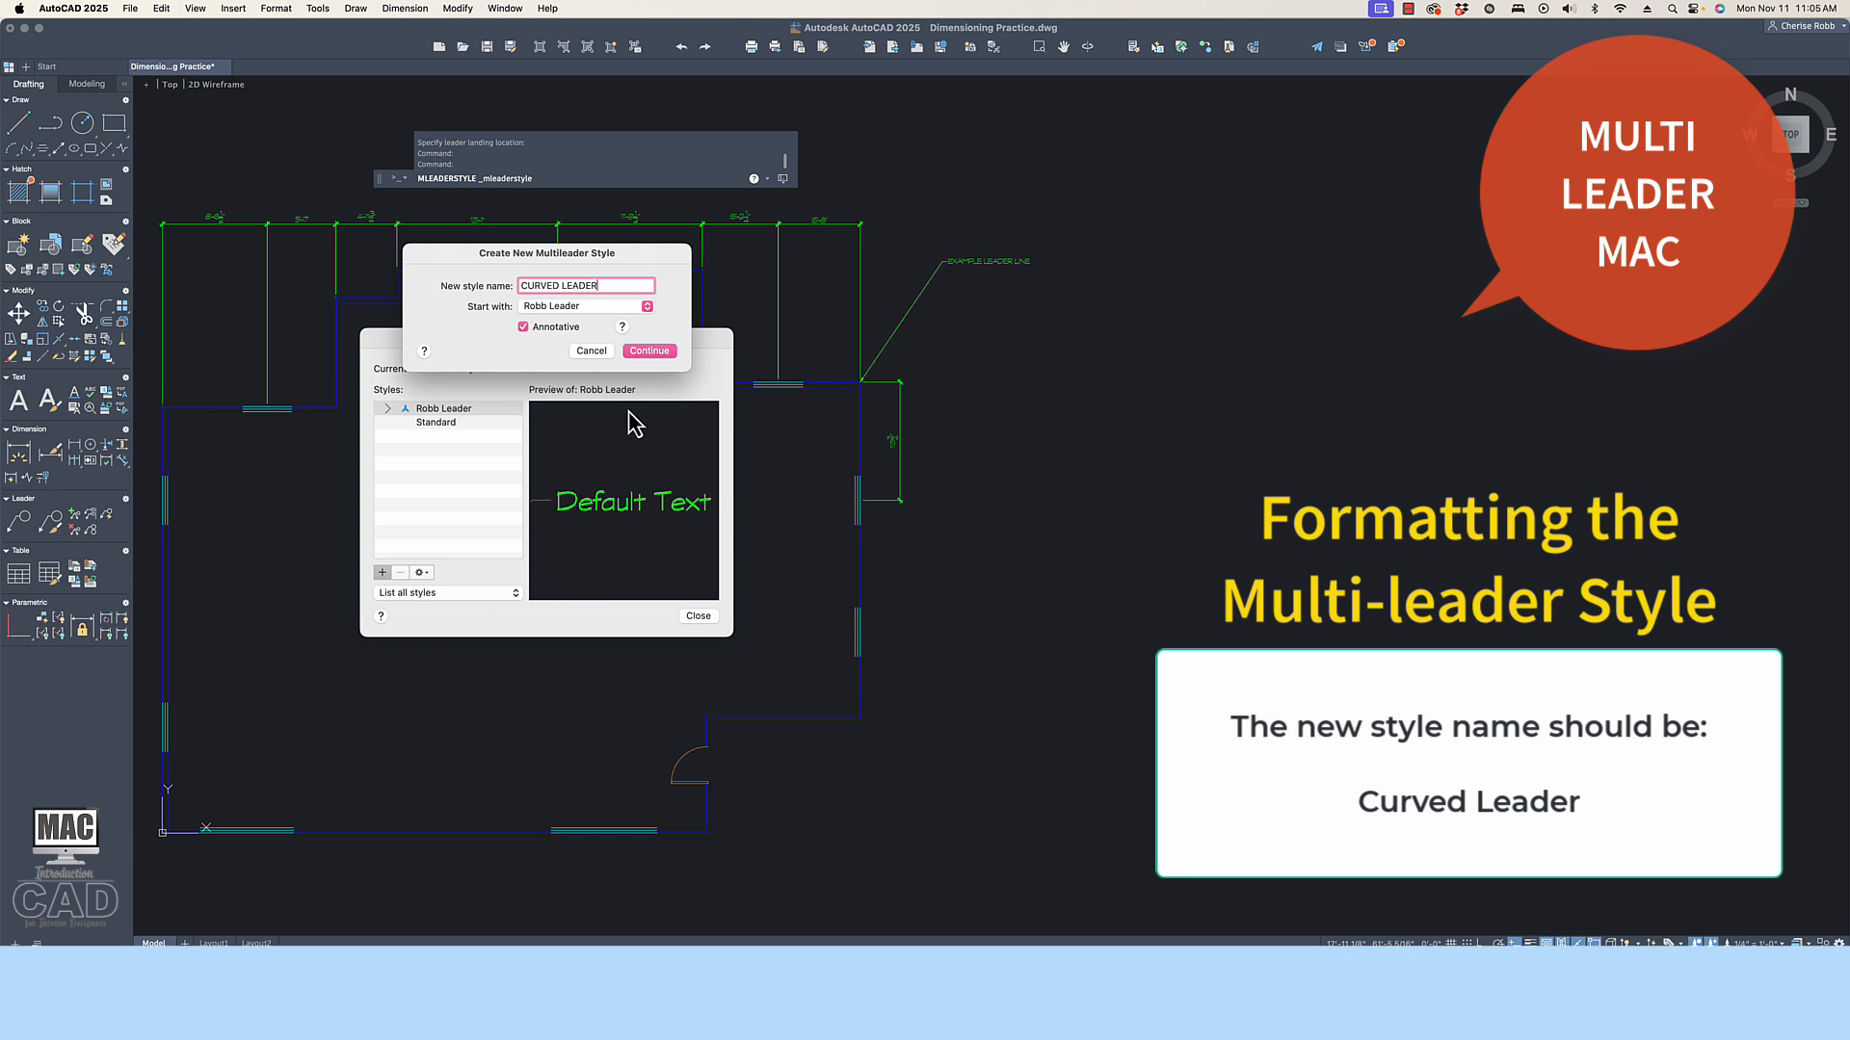
left_click(648, 350)
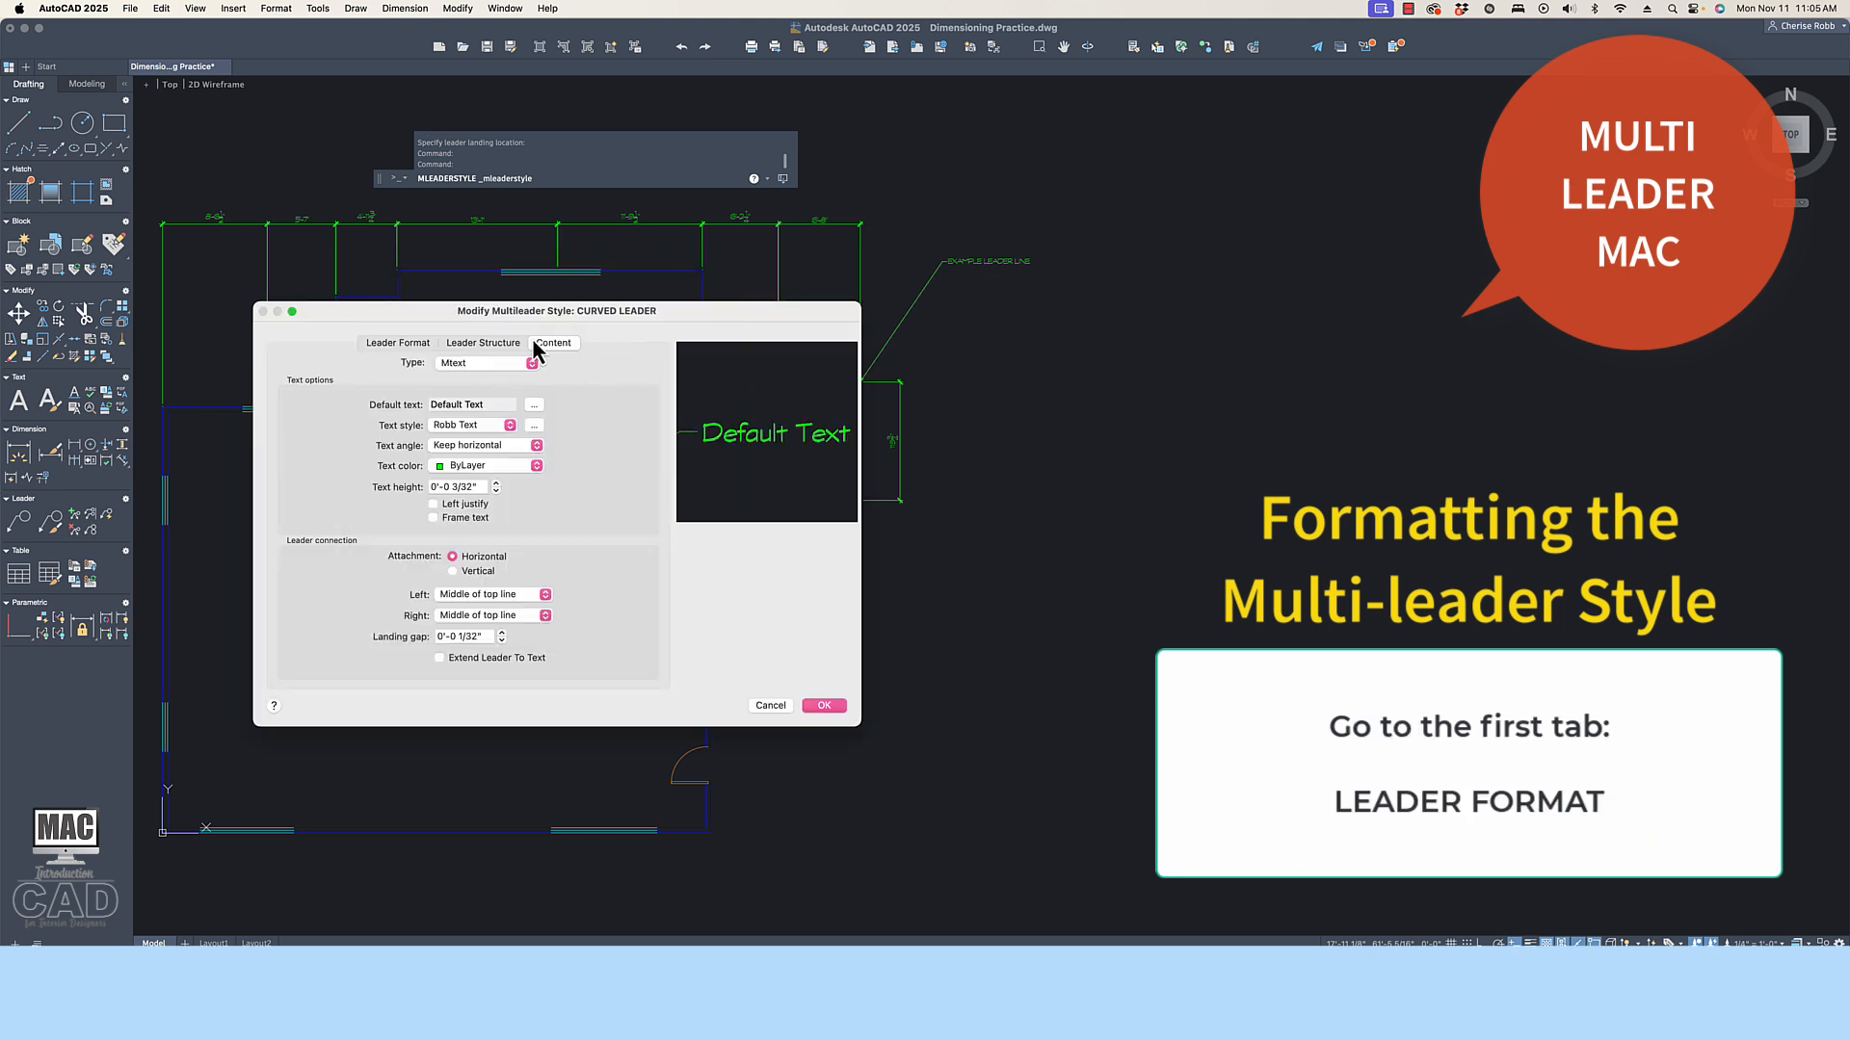
Set the curved style's leader type to Spline and its arrowhead symbol to Dot small, accept it and close the style manager.
left_click(404, 344)
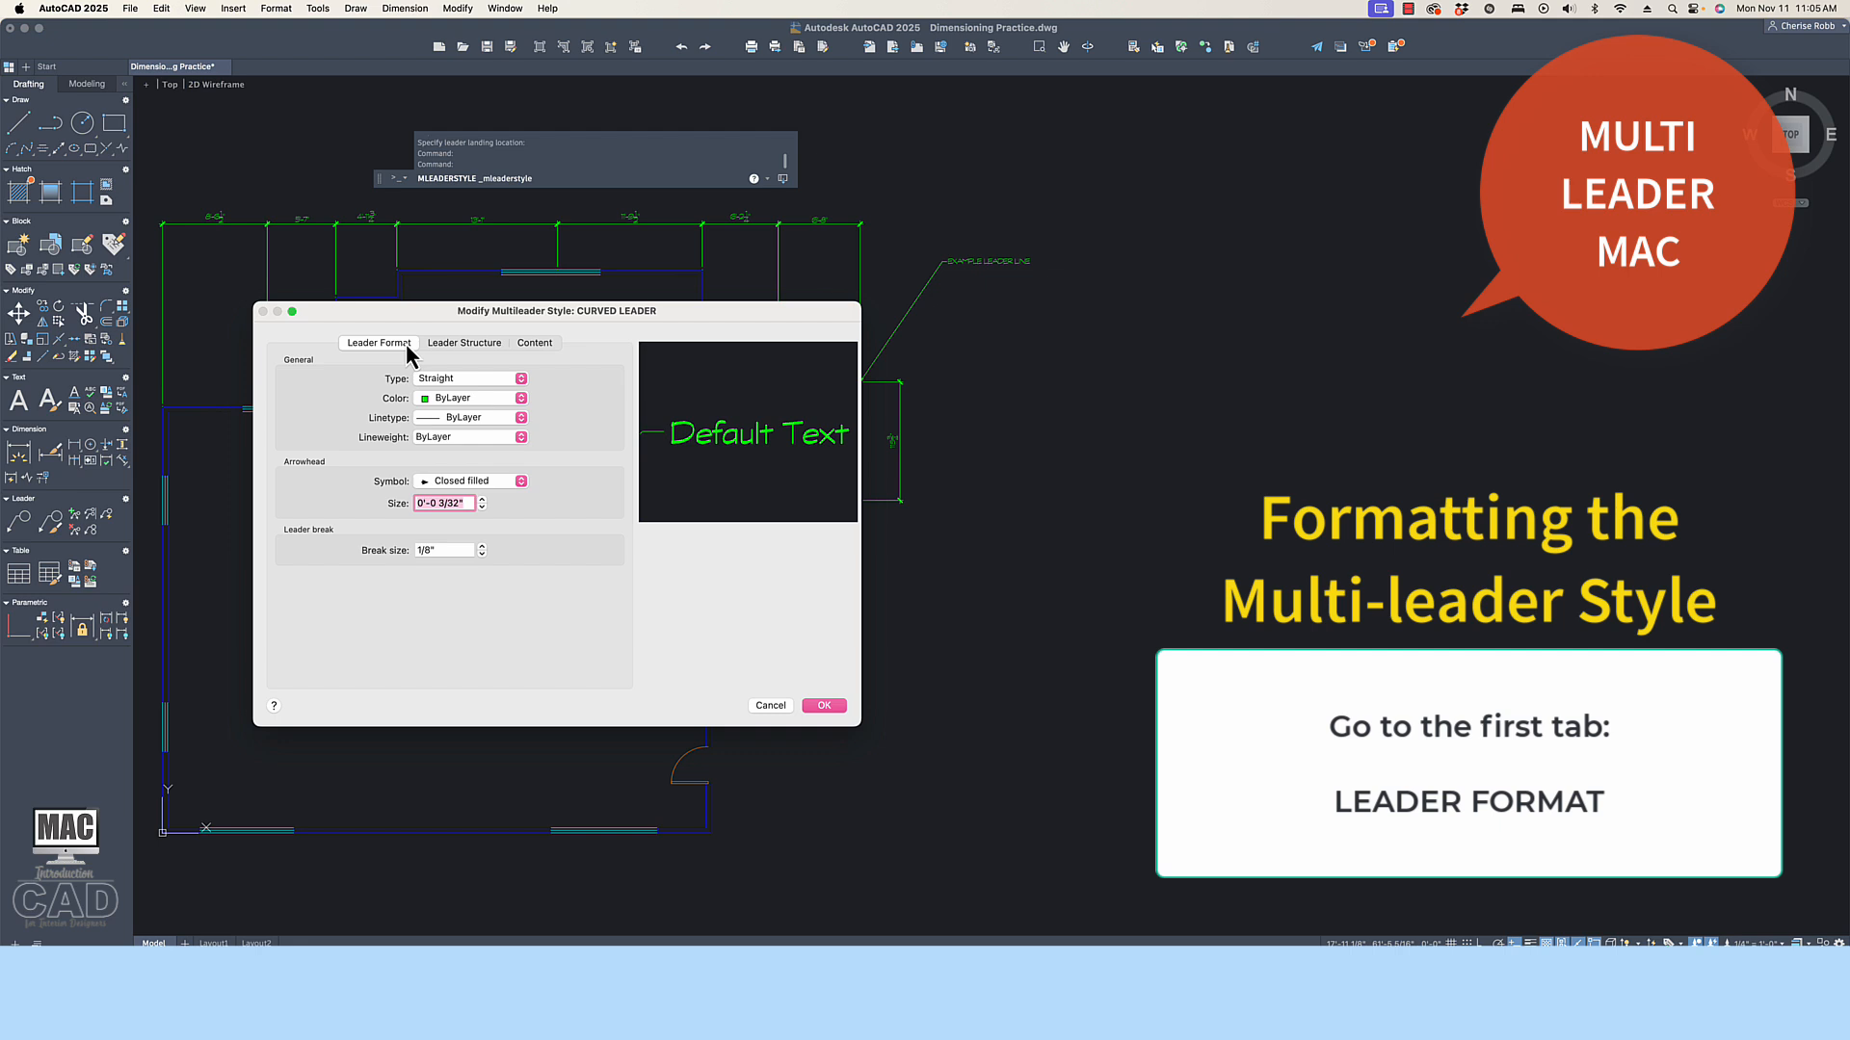
left_click(521, 379)
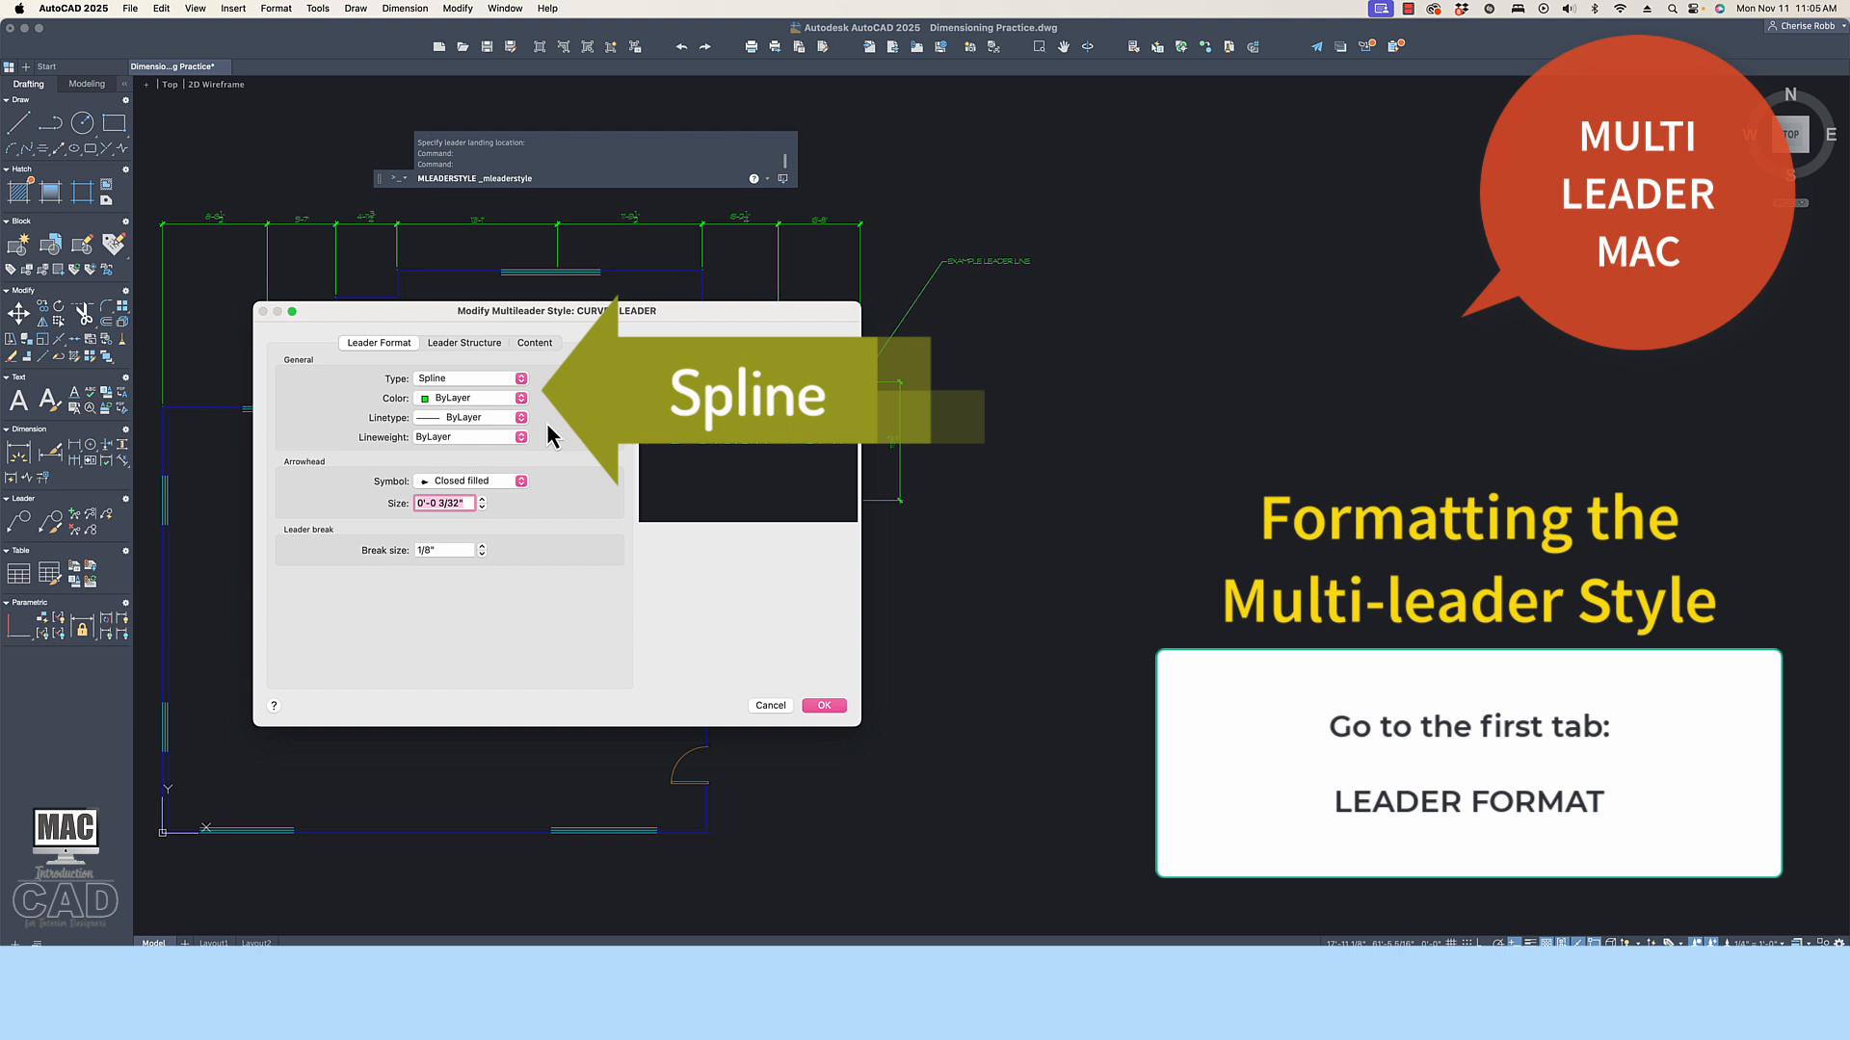
left_click(521, 482)
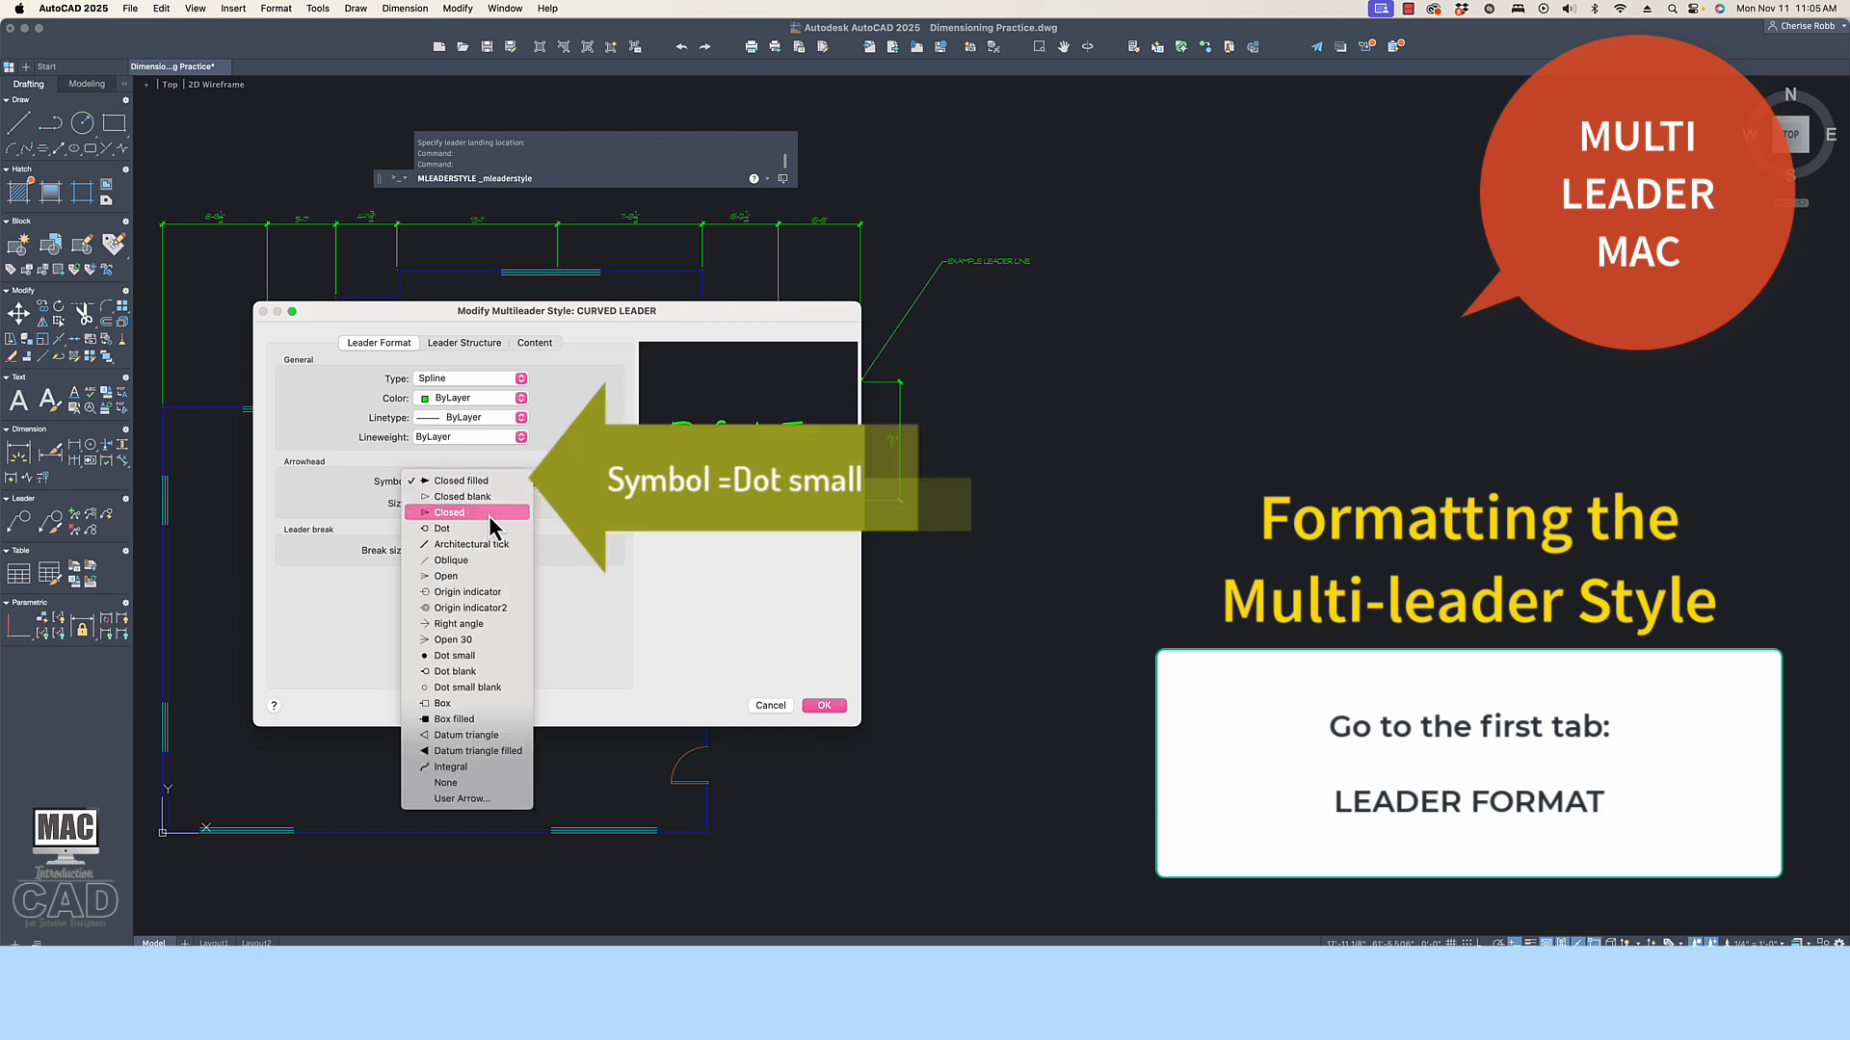
left_click(454, 656)
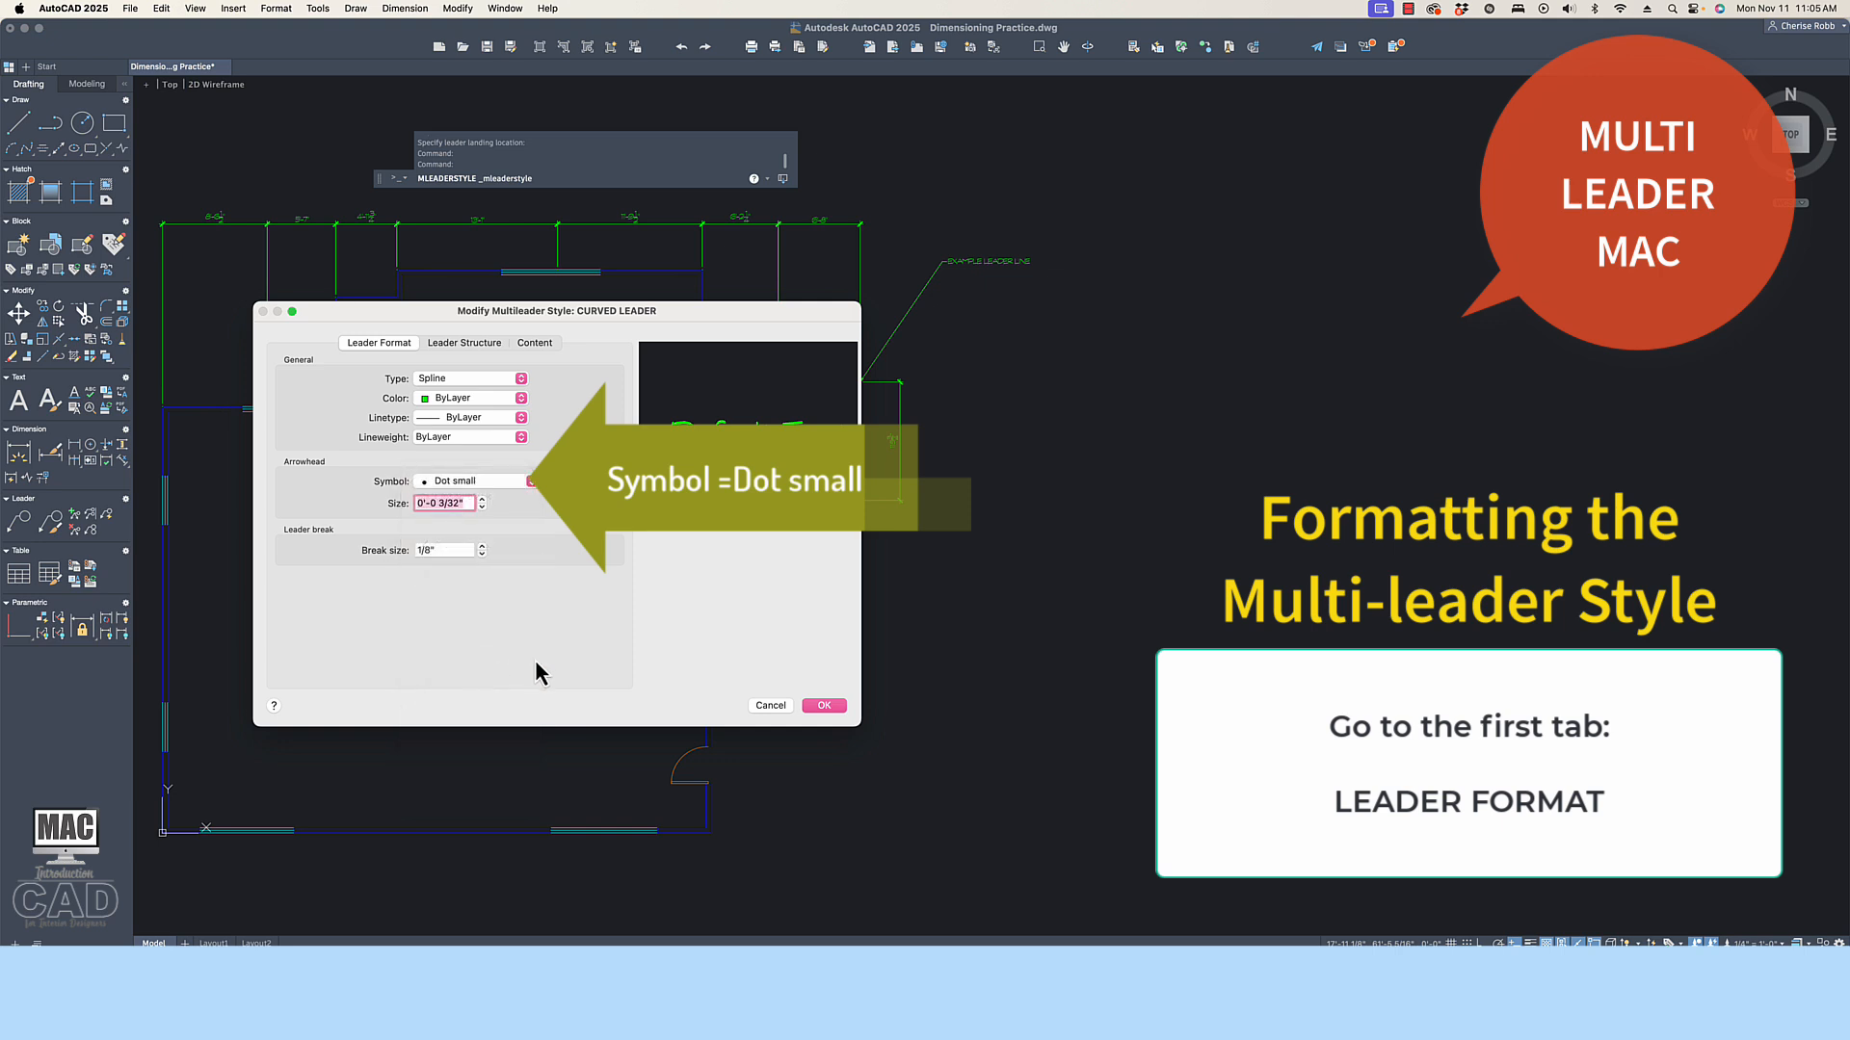
left_click(814, 706)
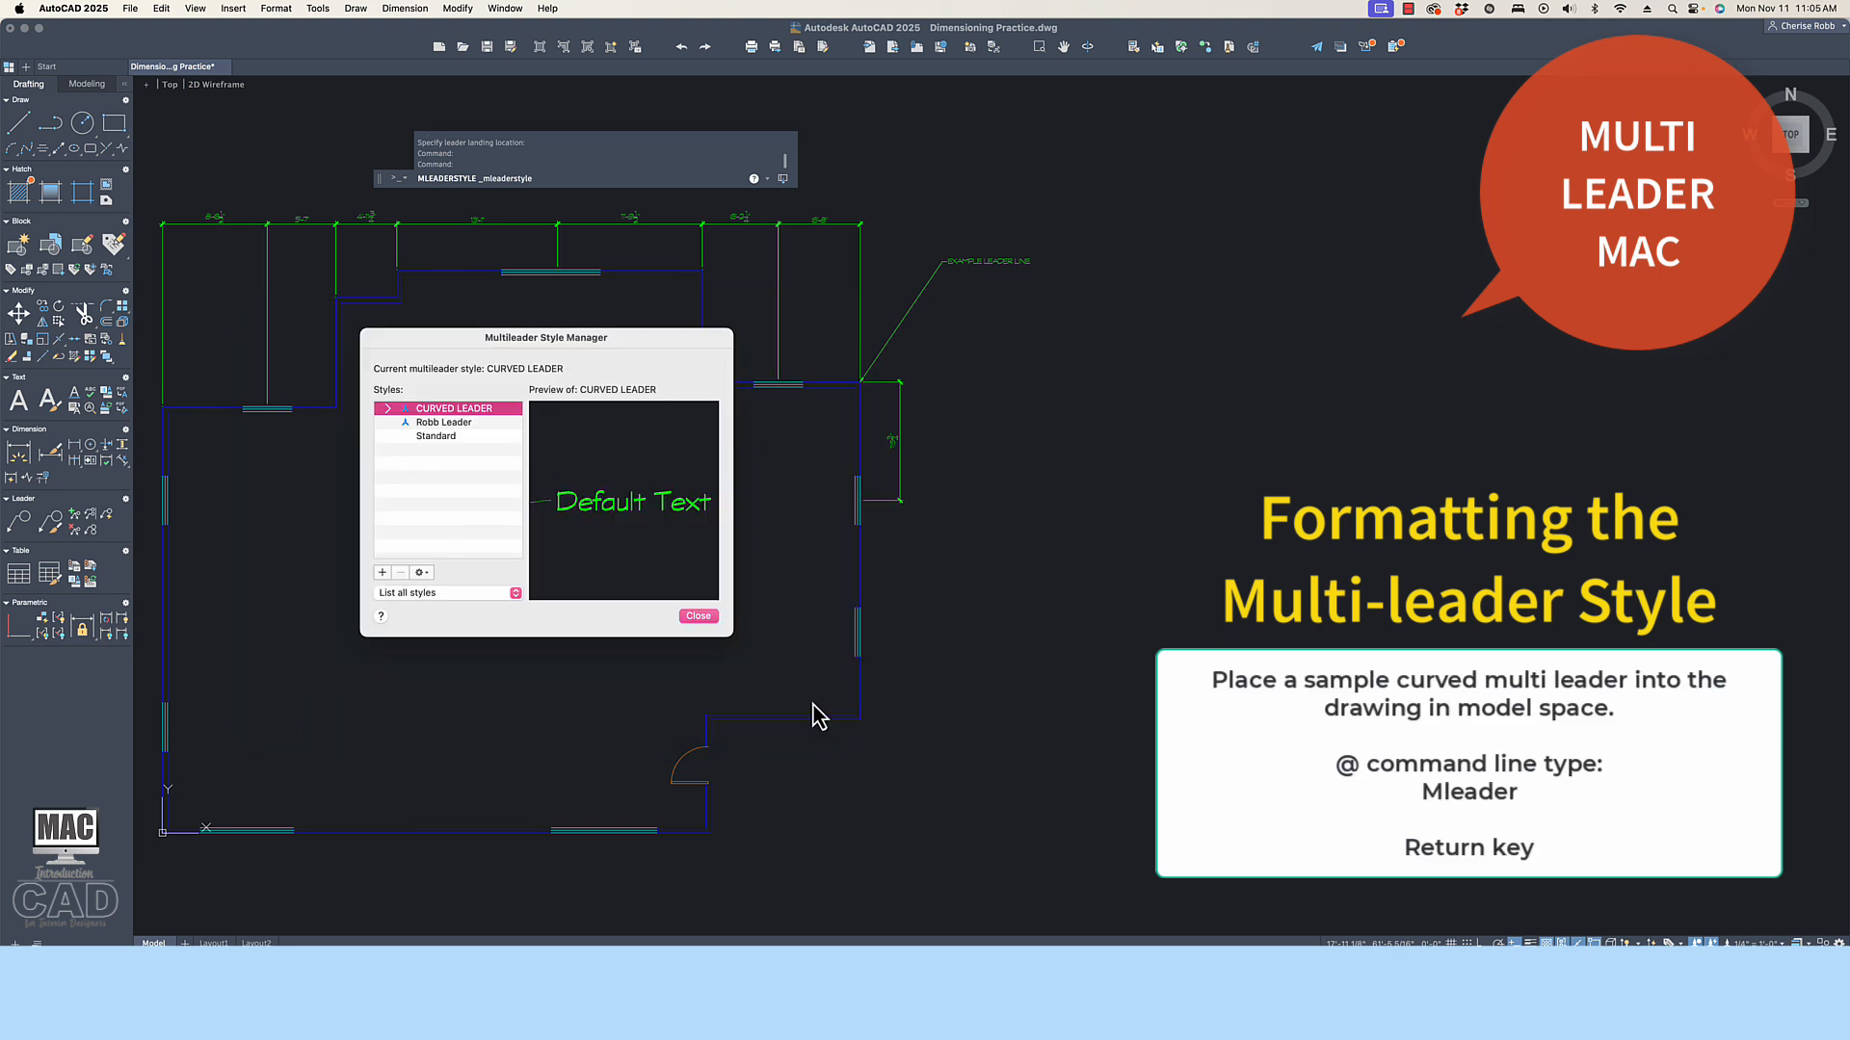
left_click(702, 617)
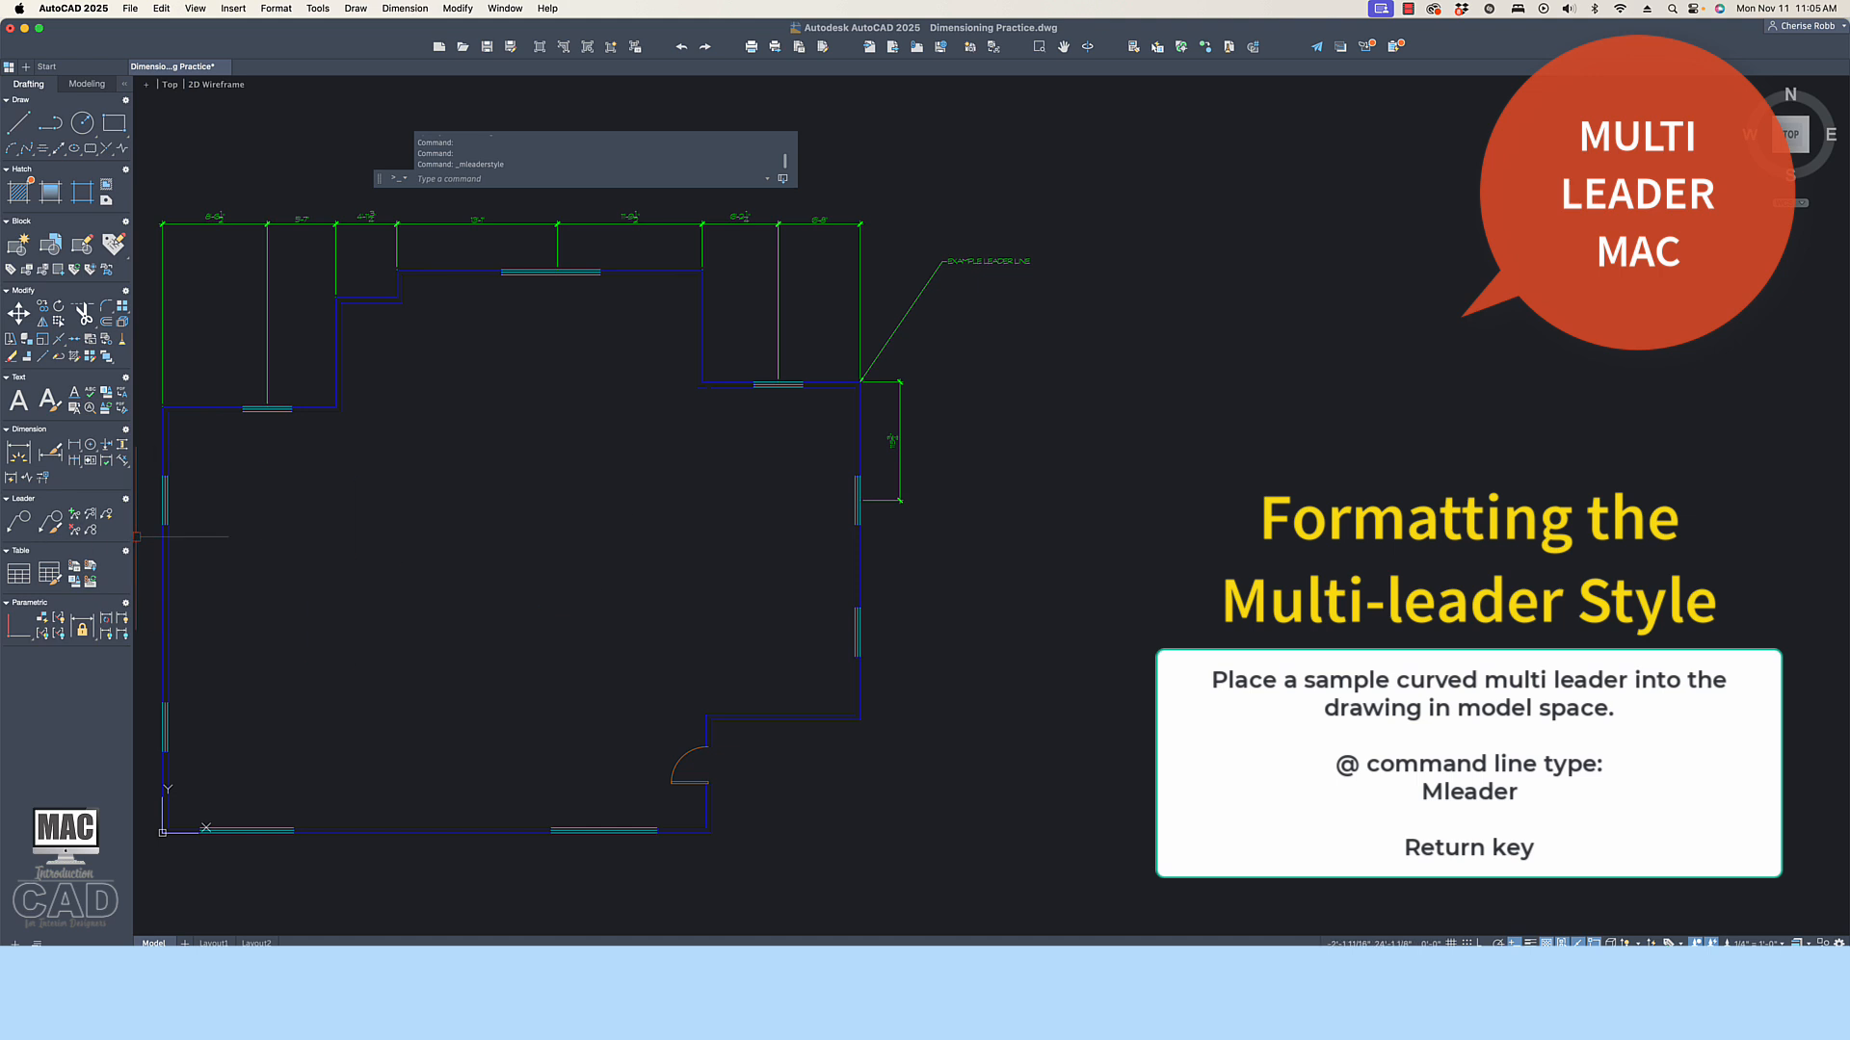
Place a curved multileader from the right exterior wall between the windows, with the text "EXAMPLE CURVED LEADERLINE".
left_click(18, 521)
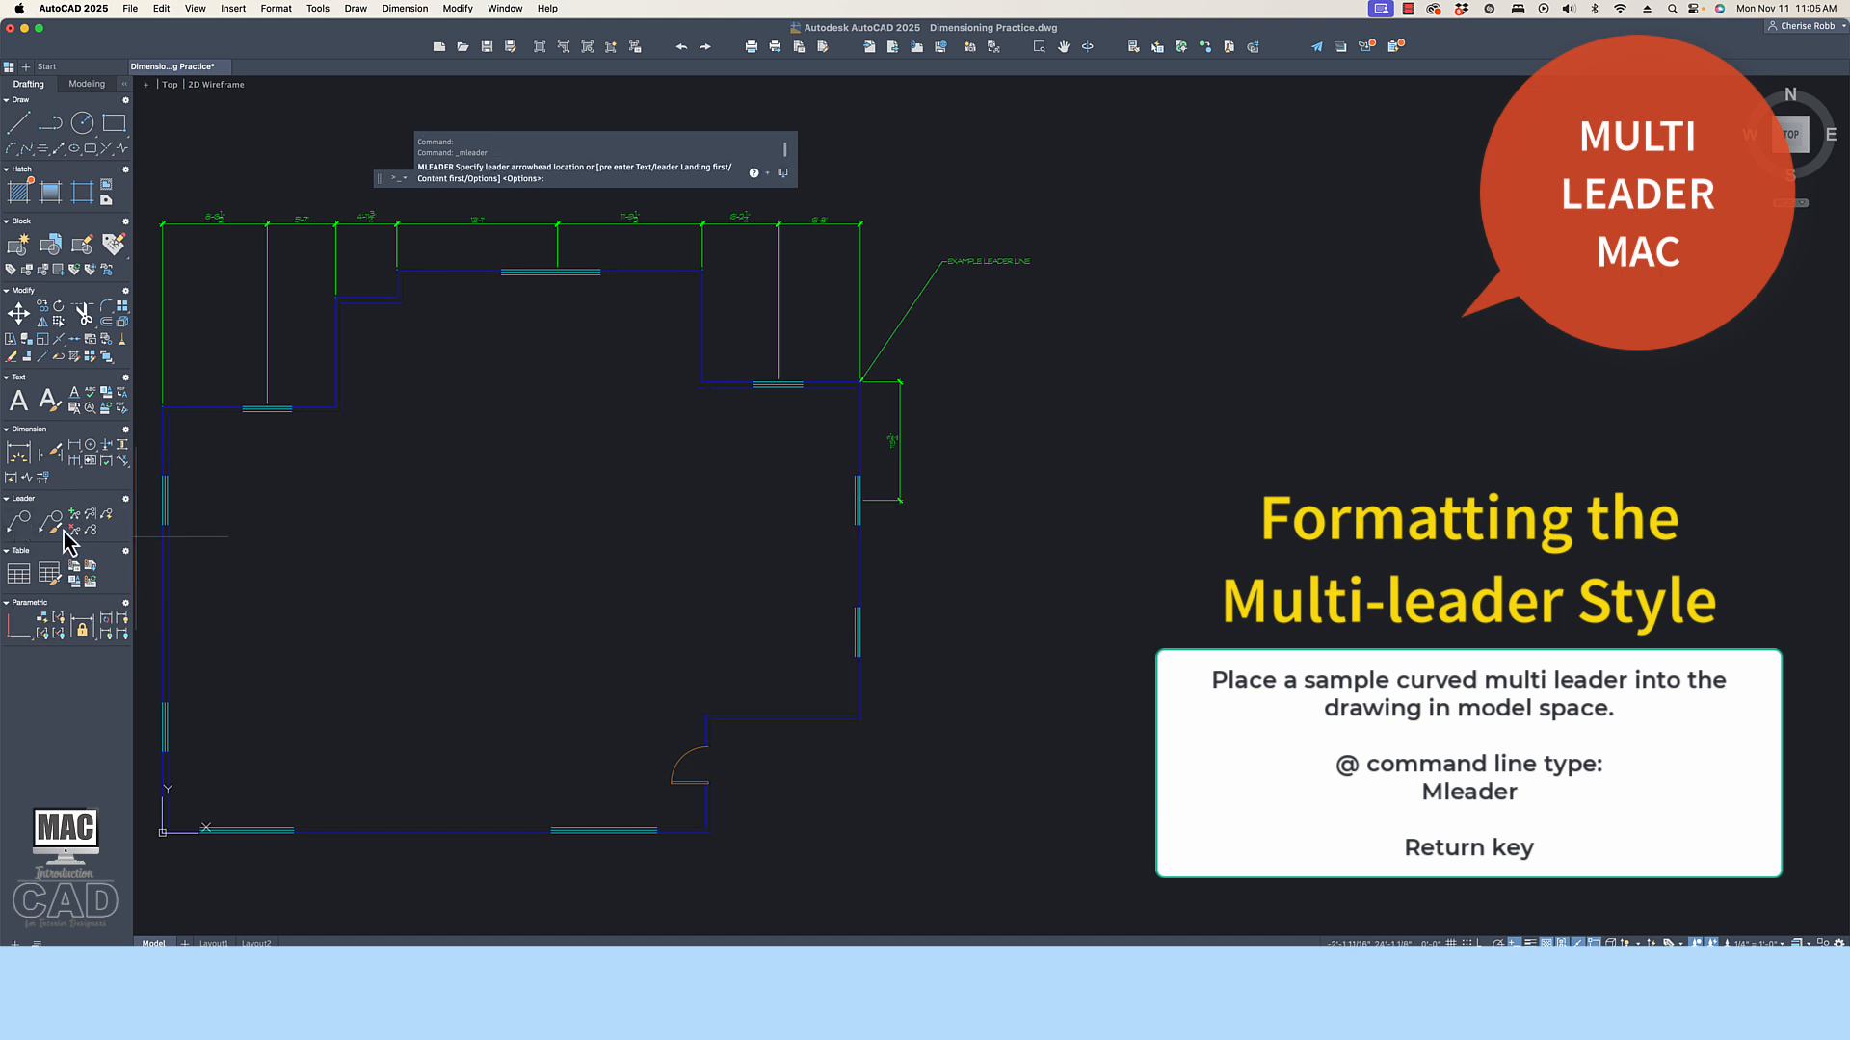
left_click(855, 575)
left_click(977, 508)
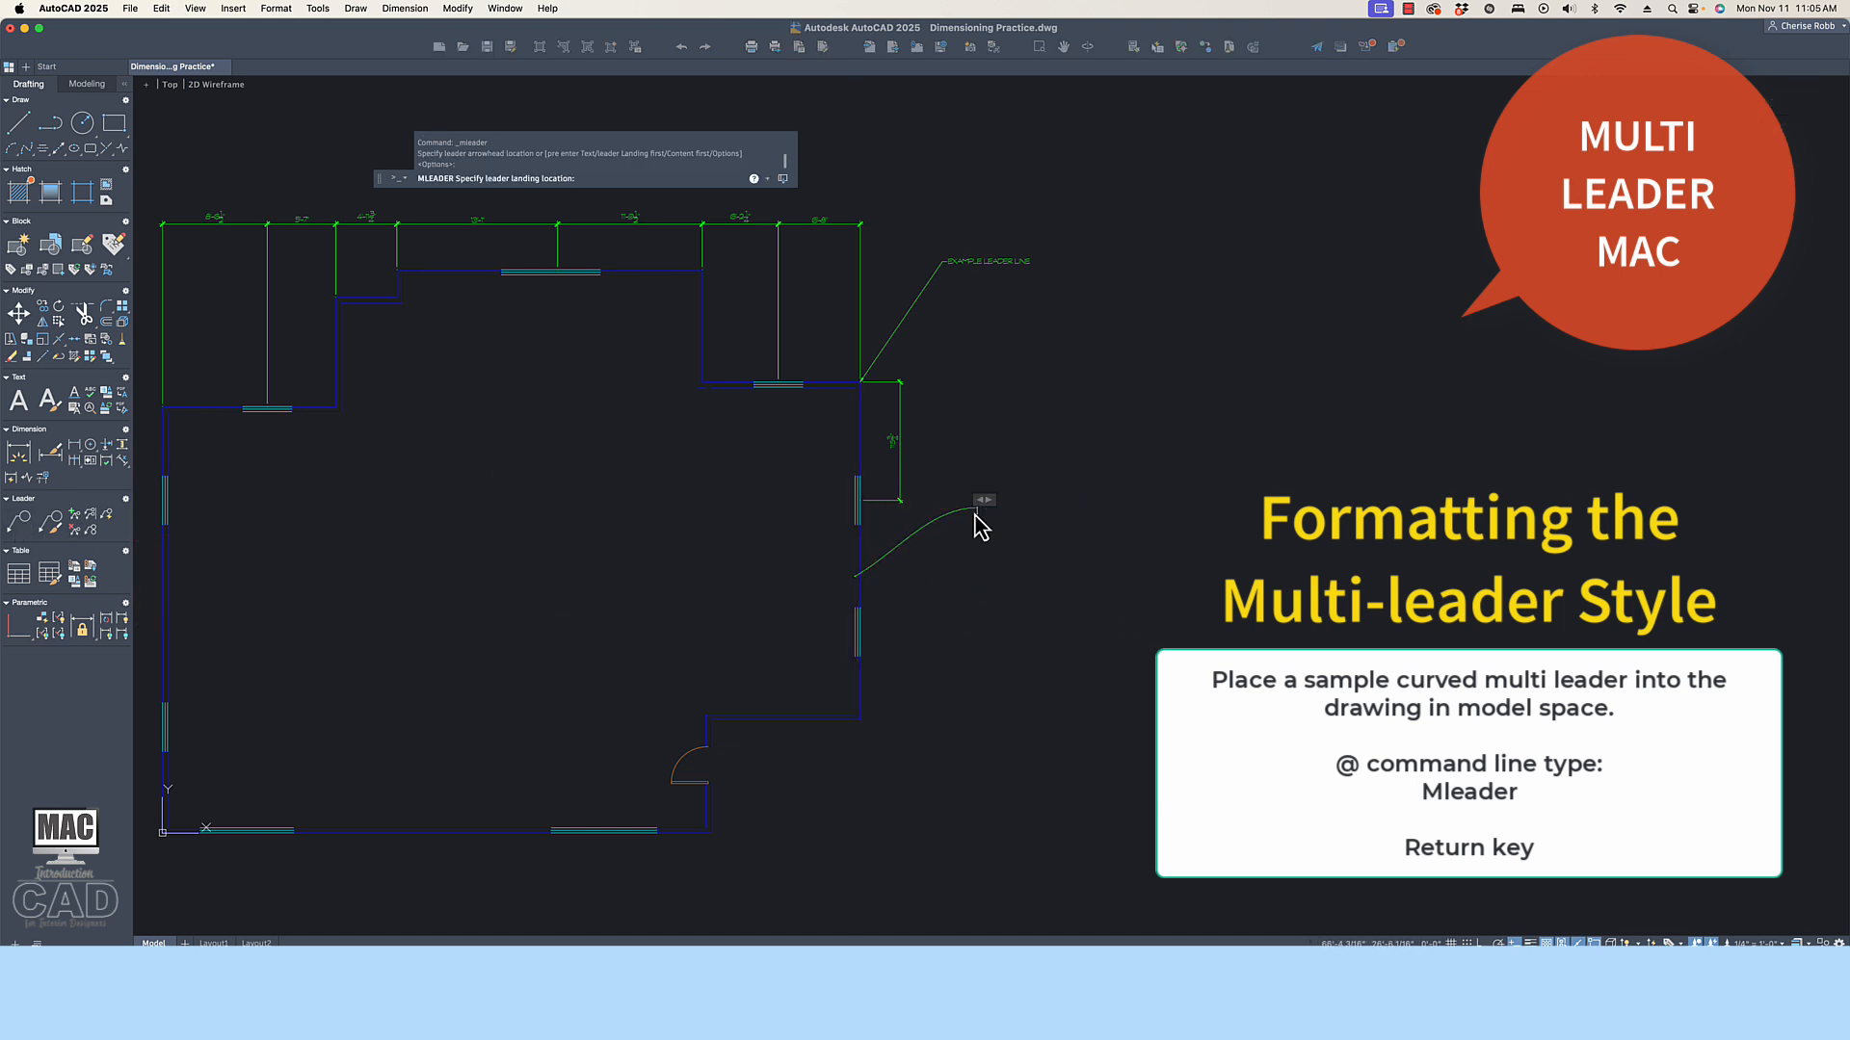
type("EXA")
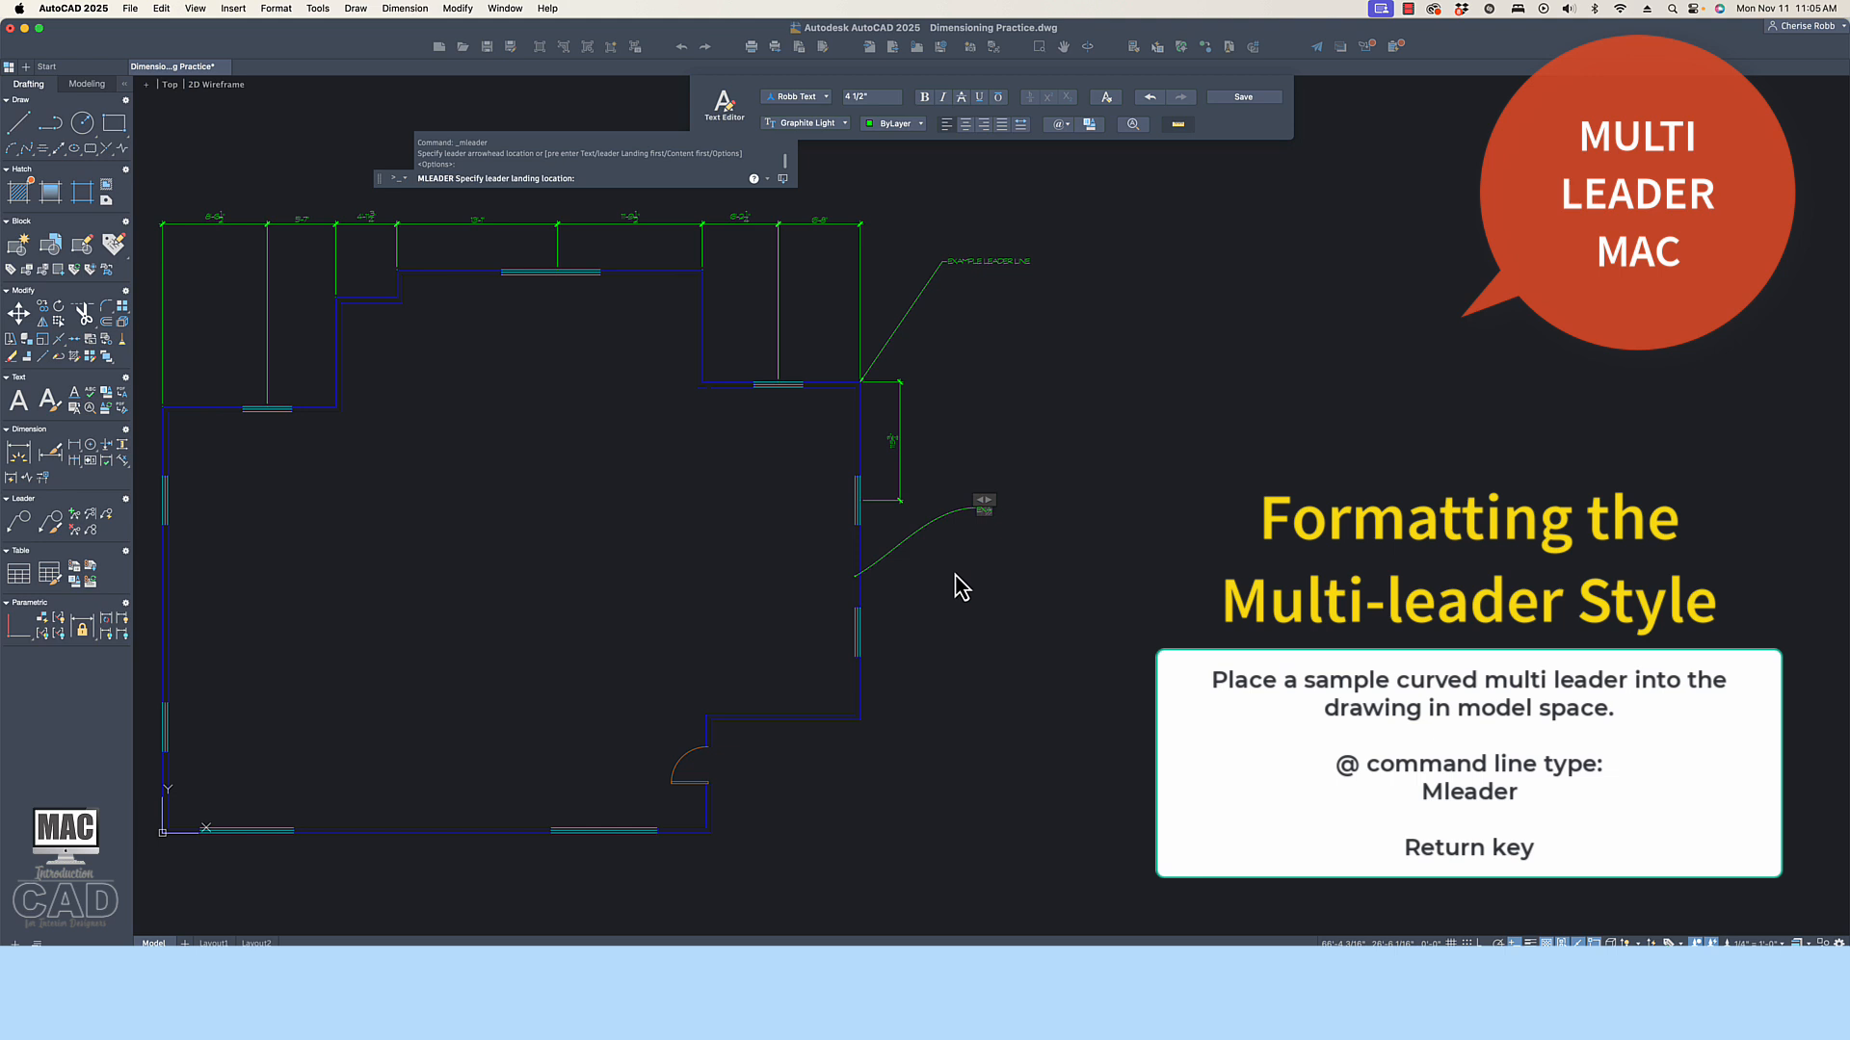
type("MPLE CURVED LEADERLINE")
left_click(1248, 97)
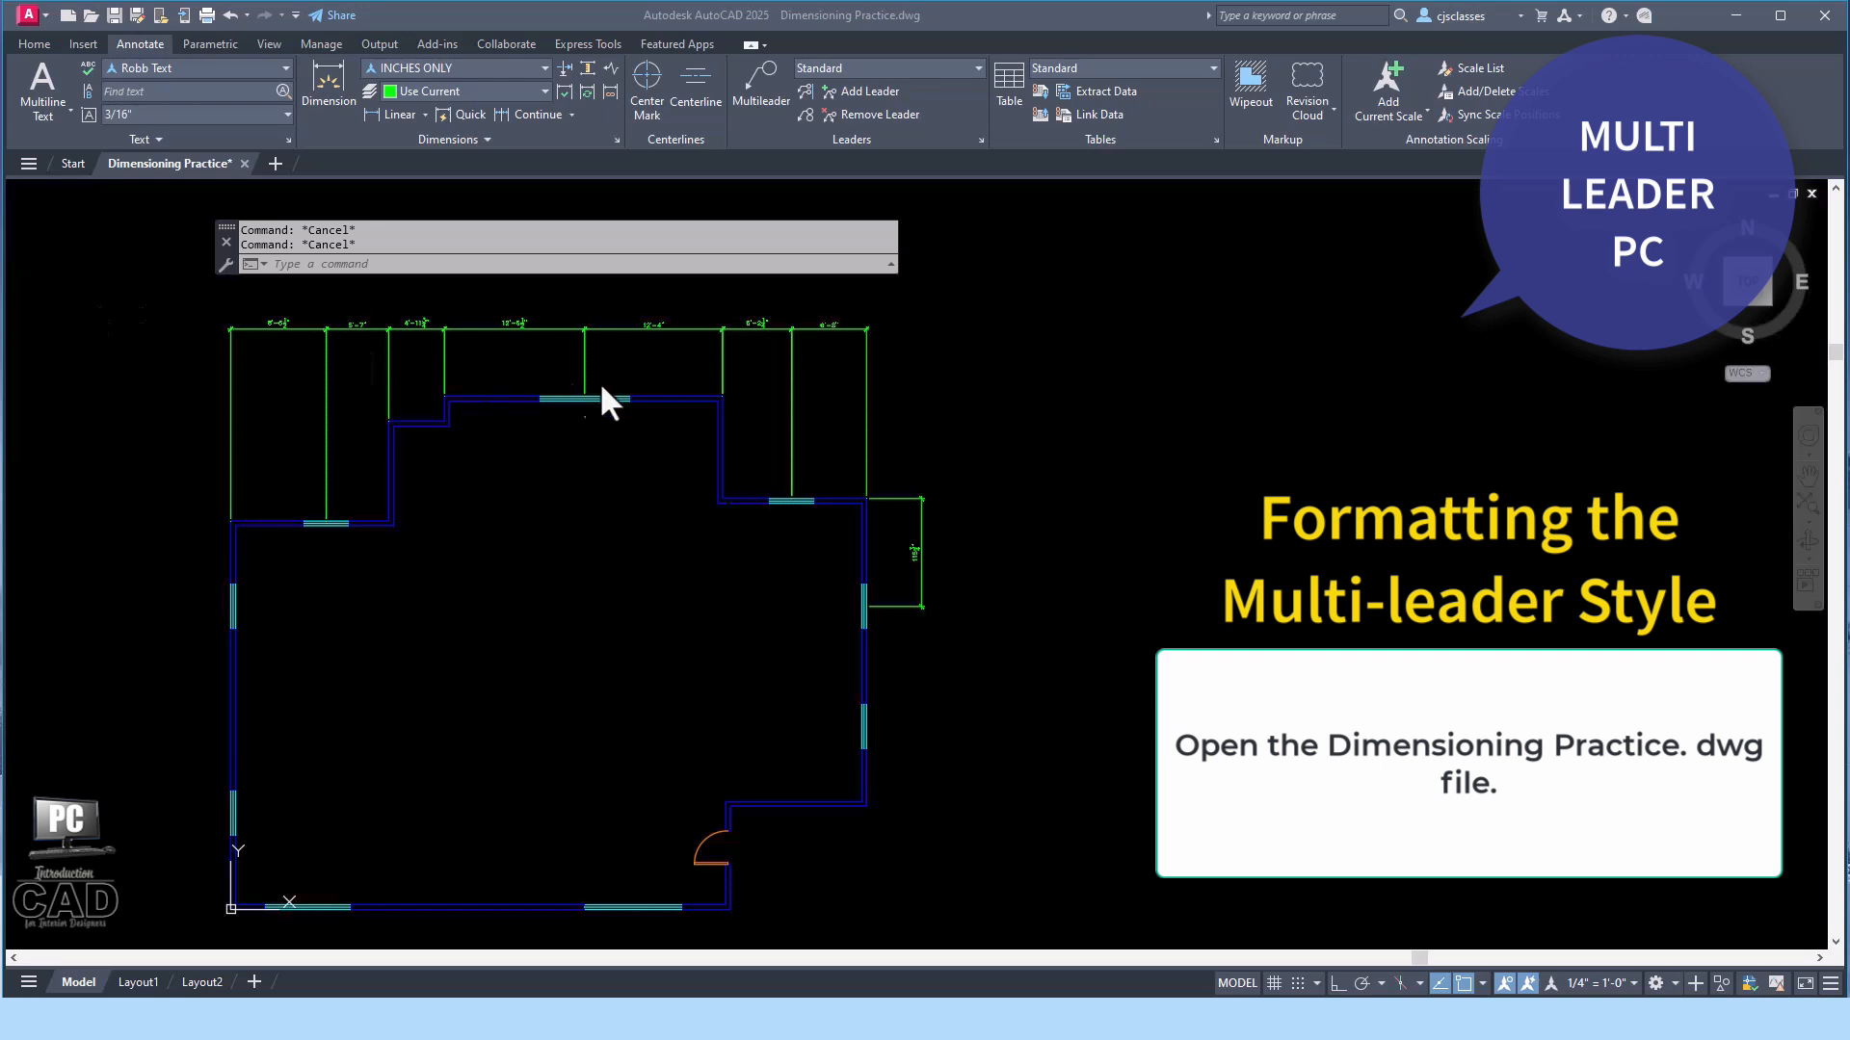
In AutoCAD for Windows, select the upper-right dimensions of the plan, review the available dimension styles, and clear the selection.
left_click(865, 383)
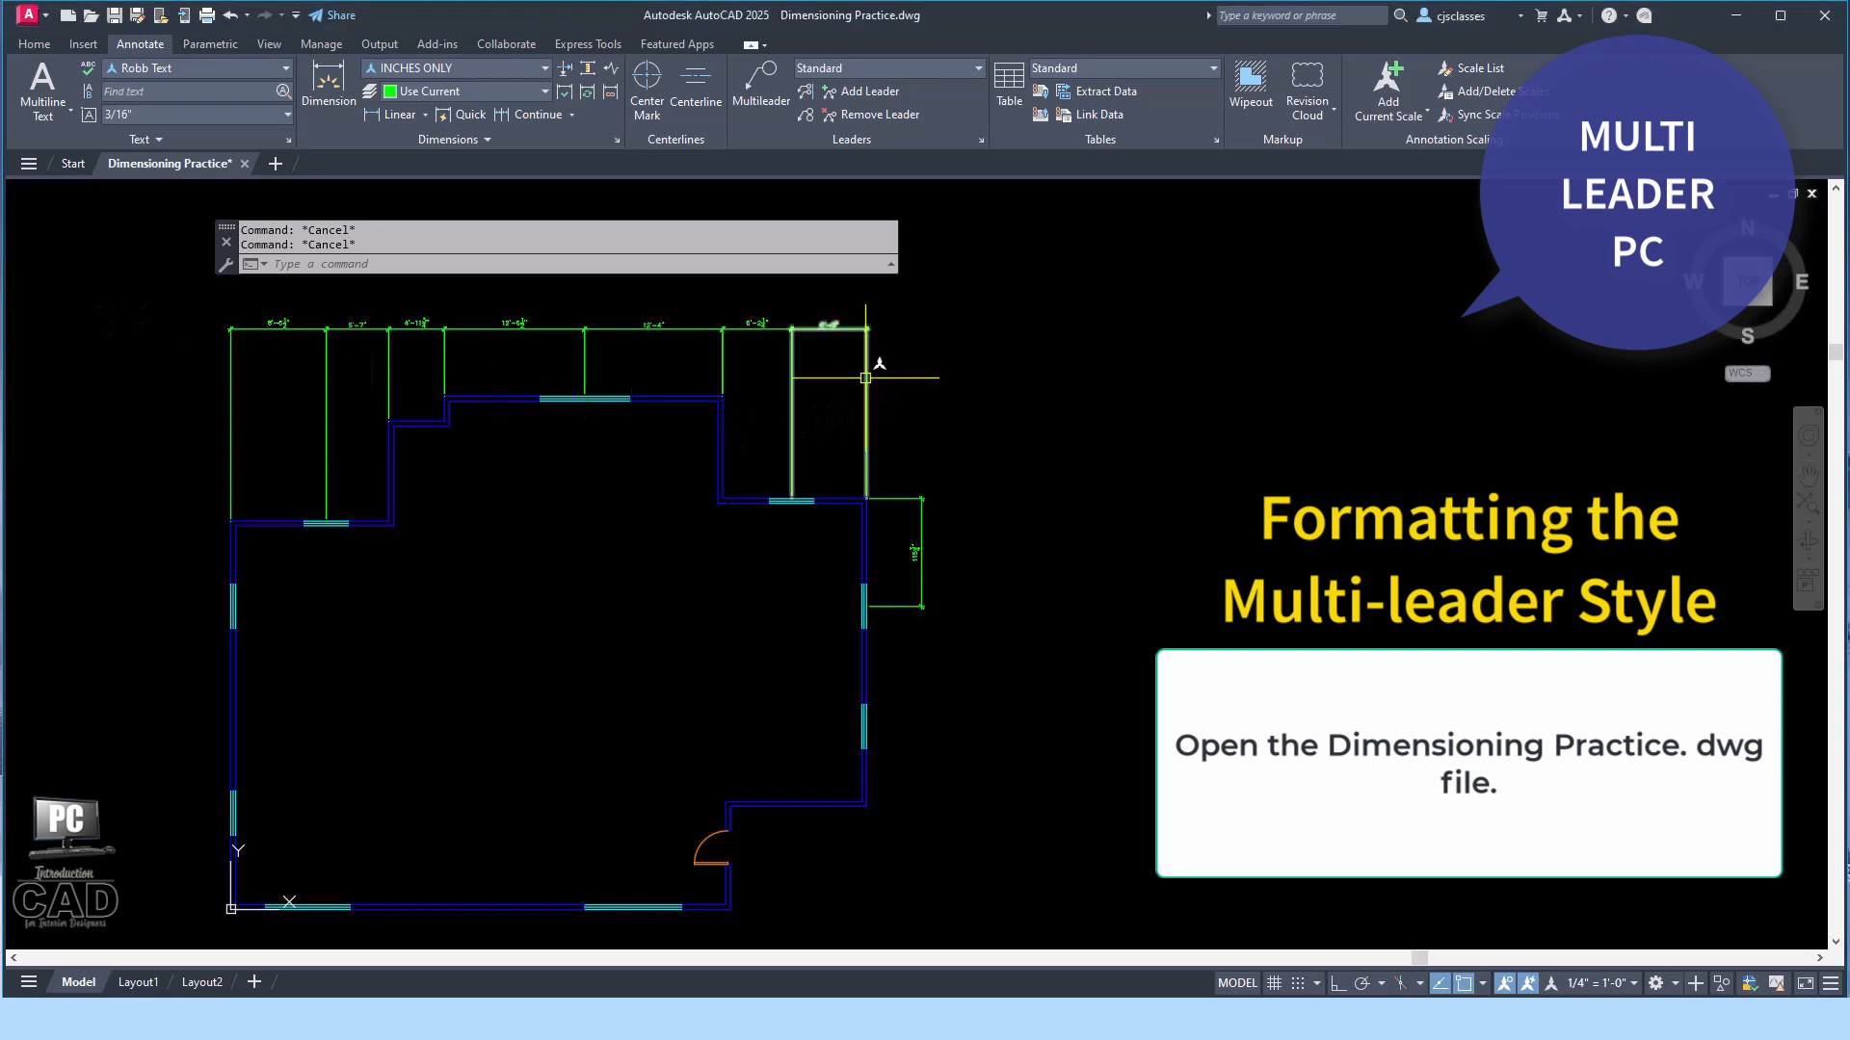
left_click(917, 516)
left_click(869, 413)
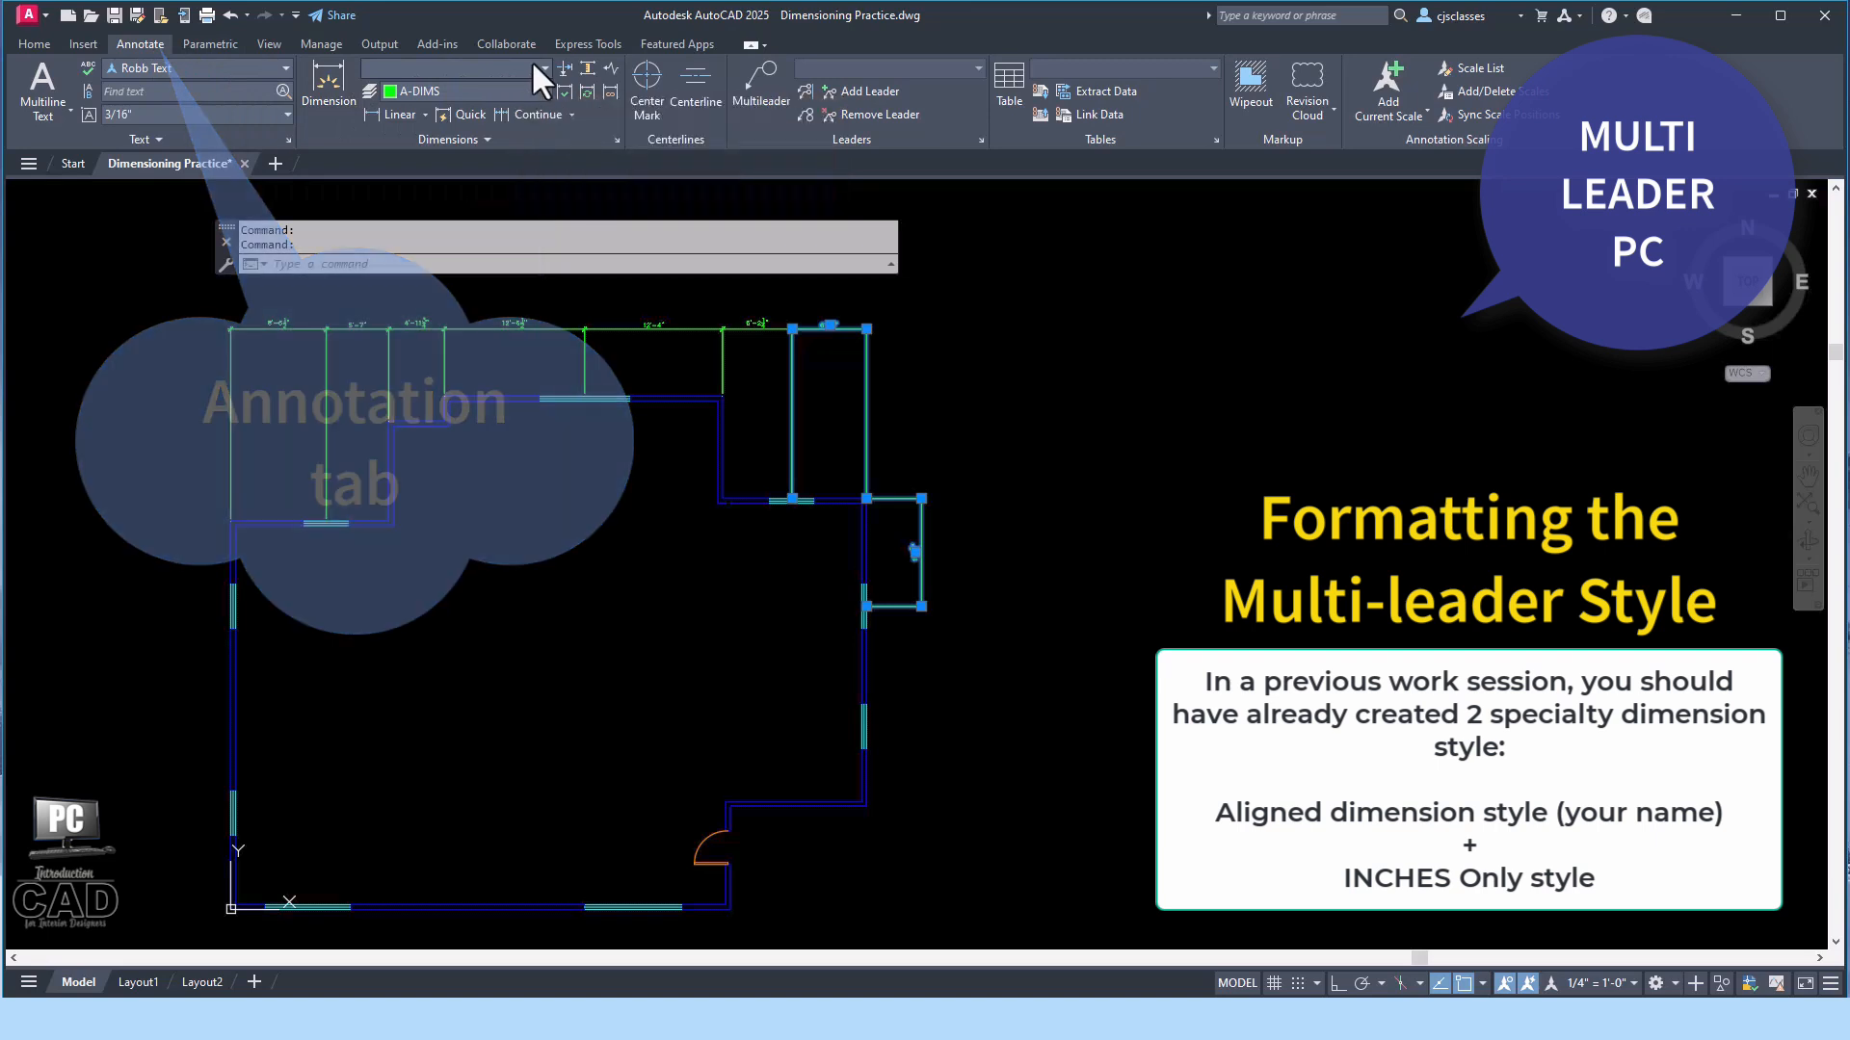
left_click(533, 64)
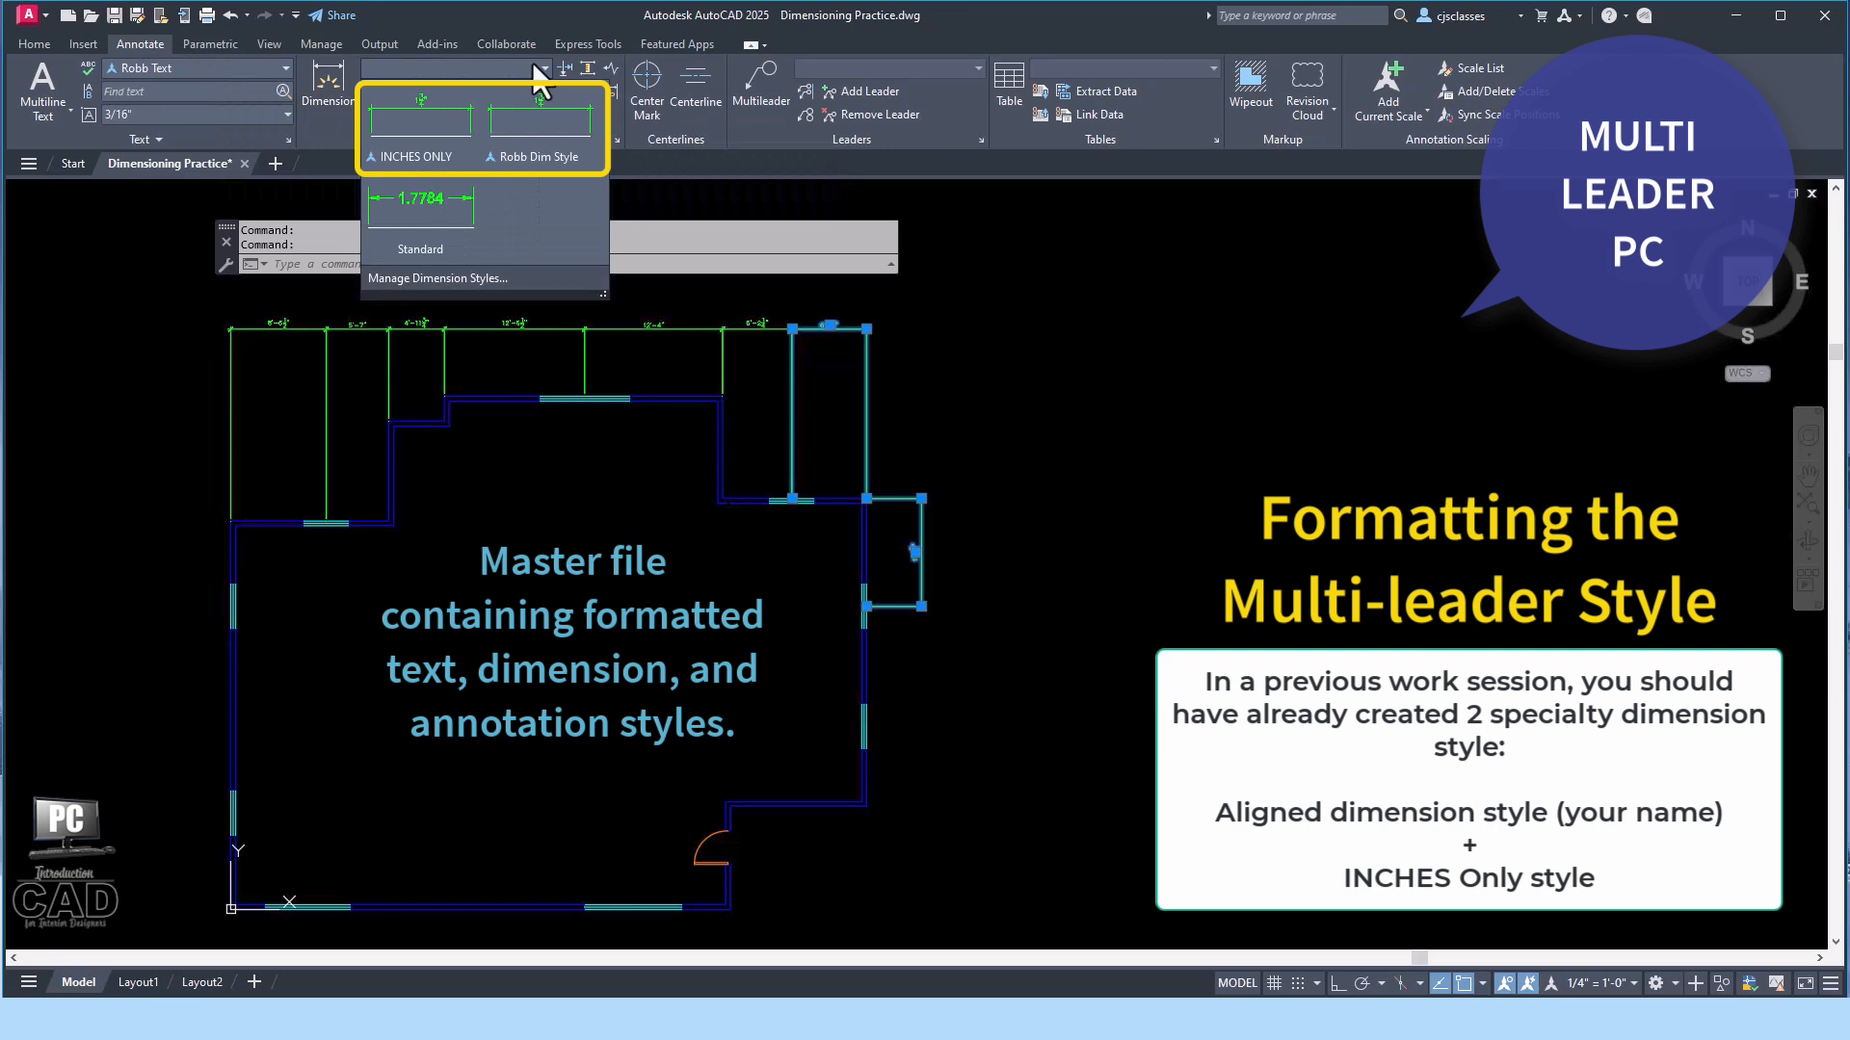
left_click(533, 64)
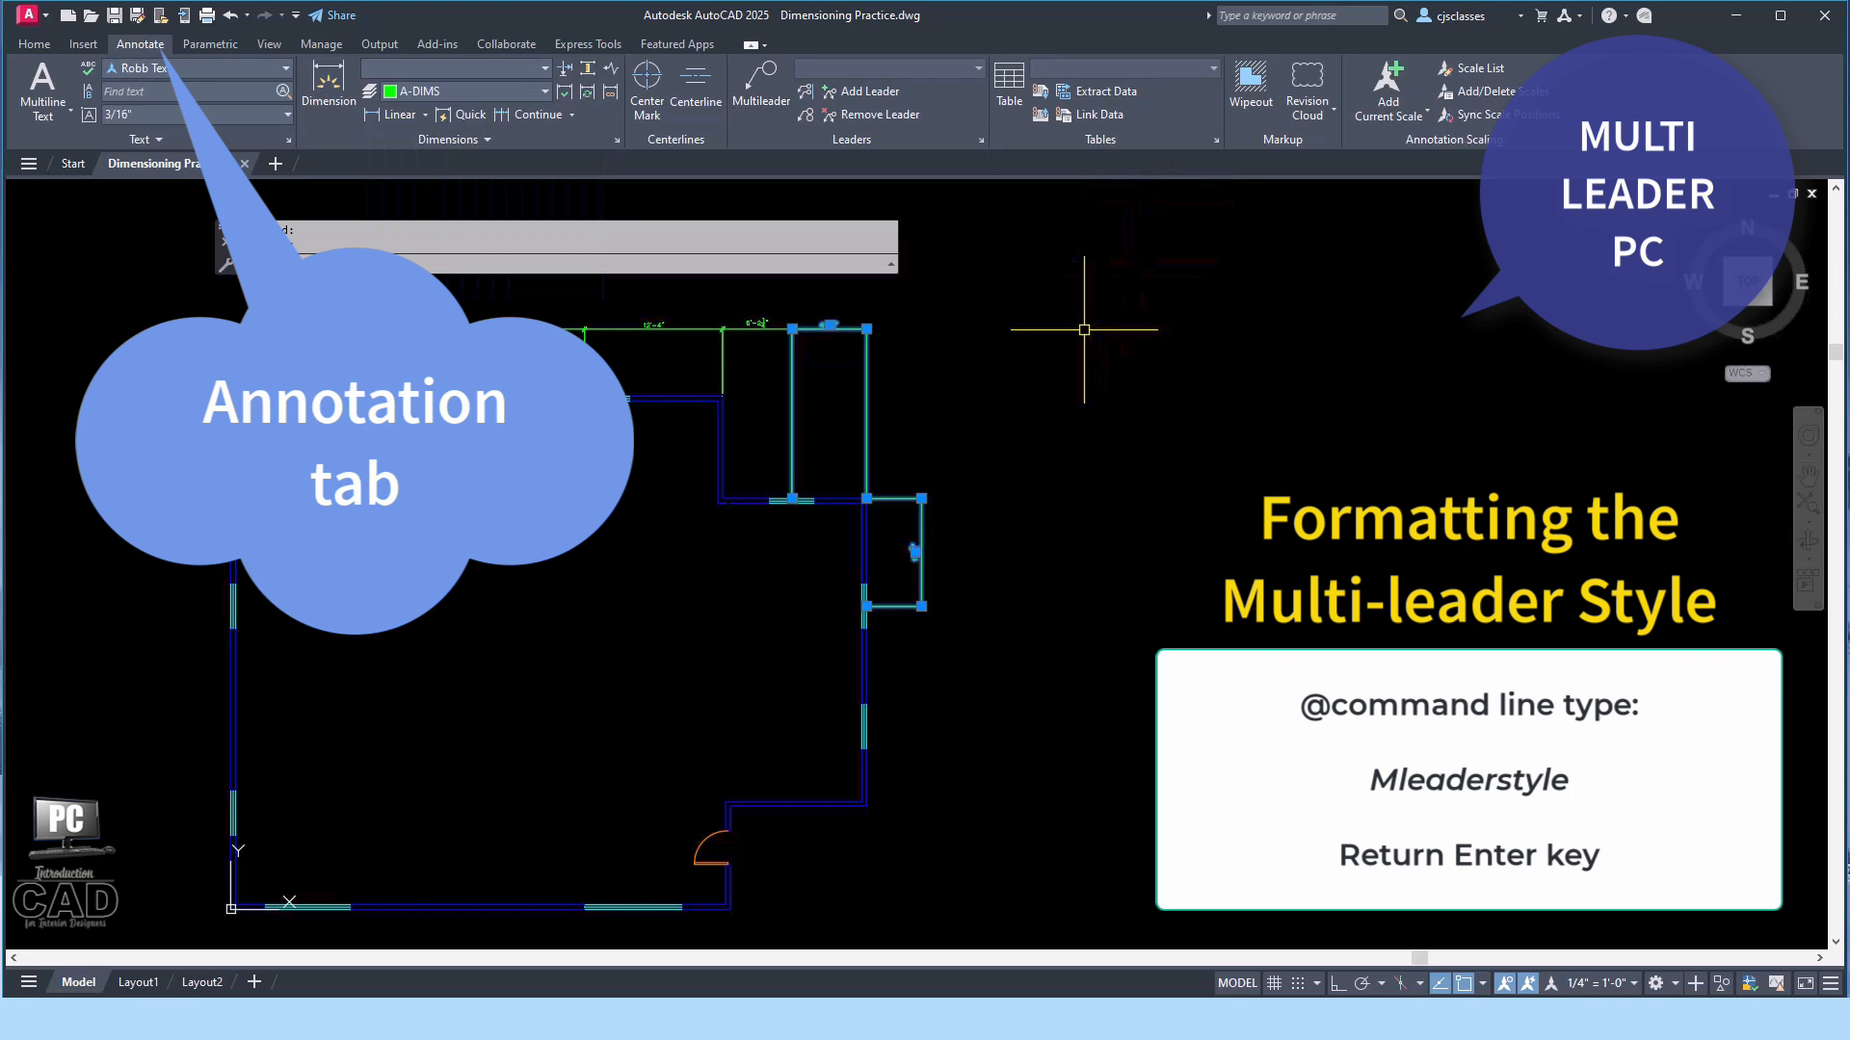
key("Escape")
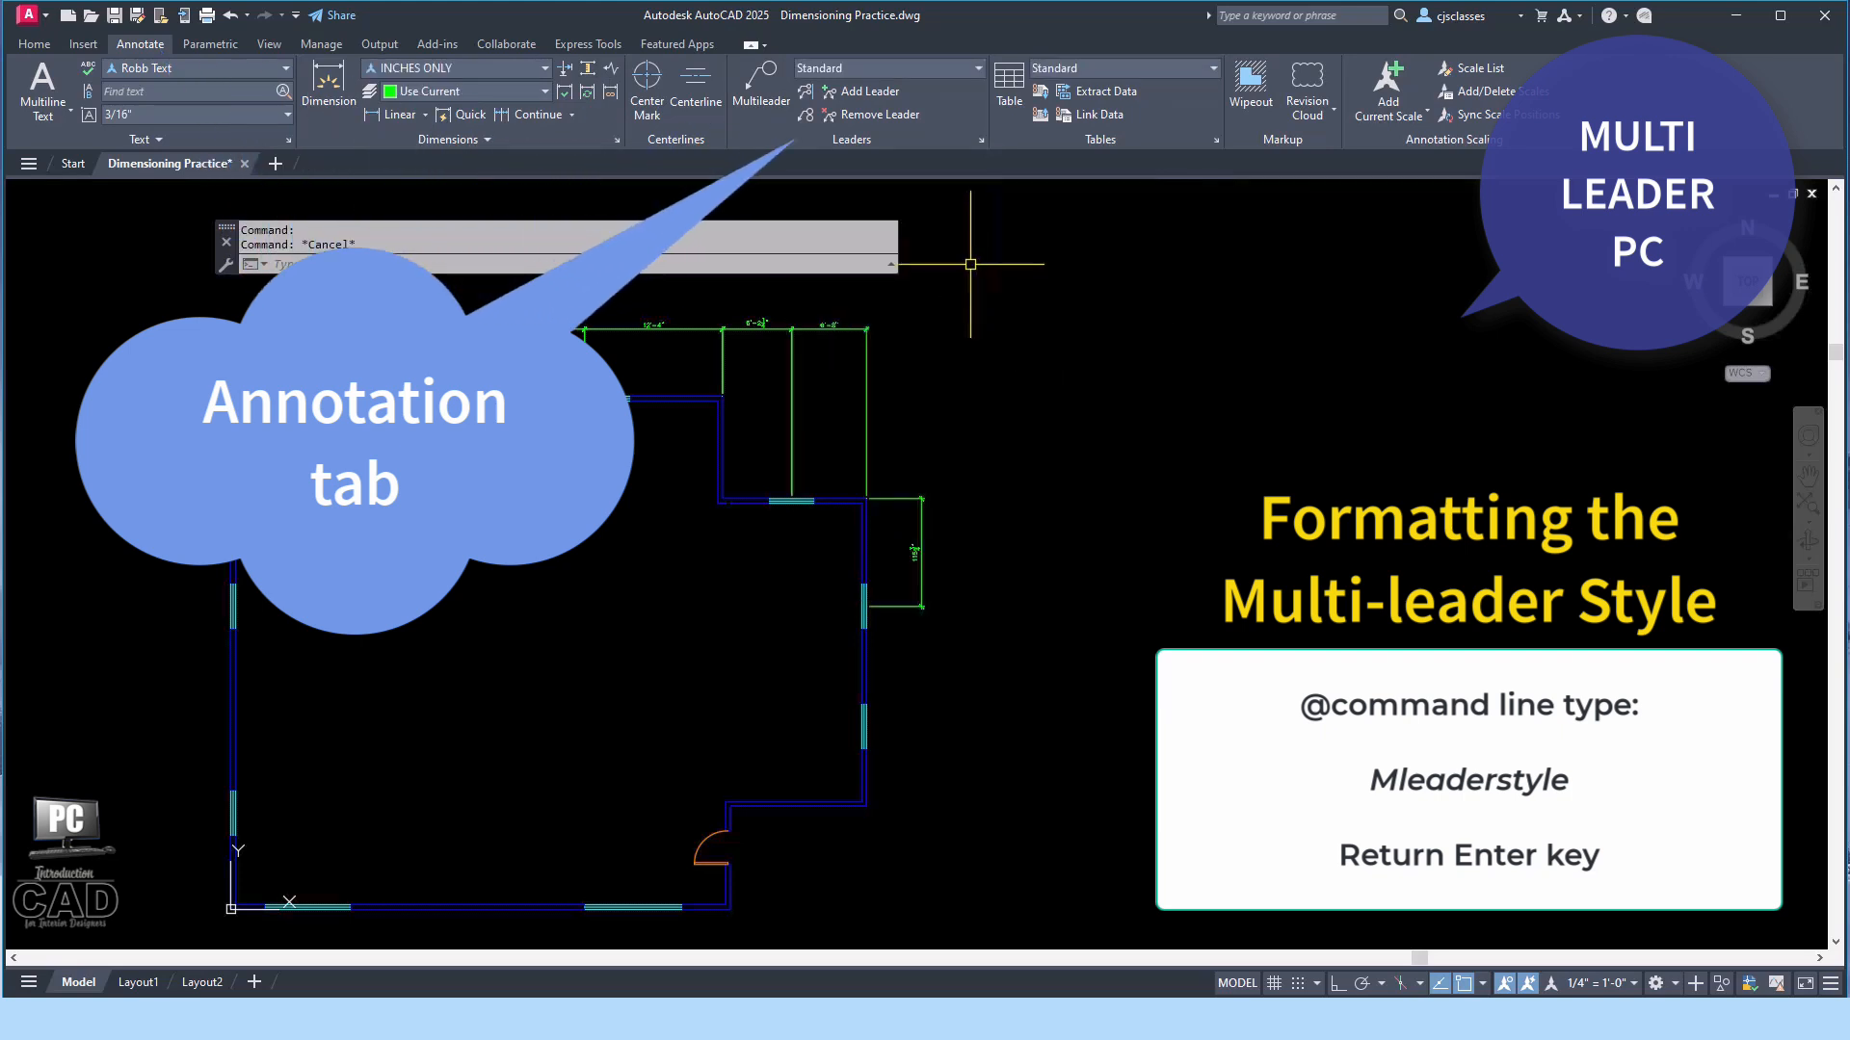
Create a new multileader style starting from Standard, named with the author's surname followed by "Leader Style".
left_click(969, 63)
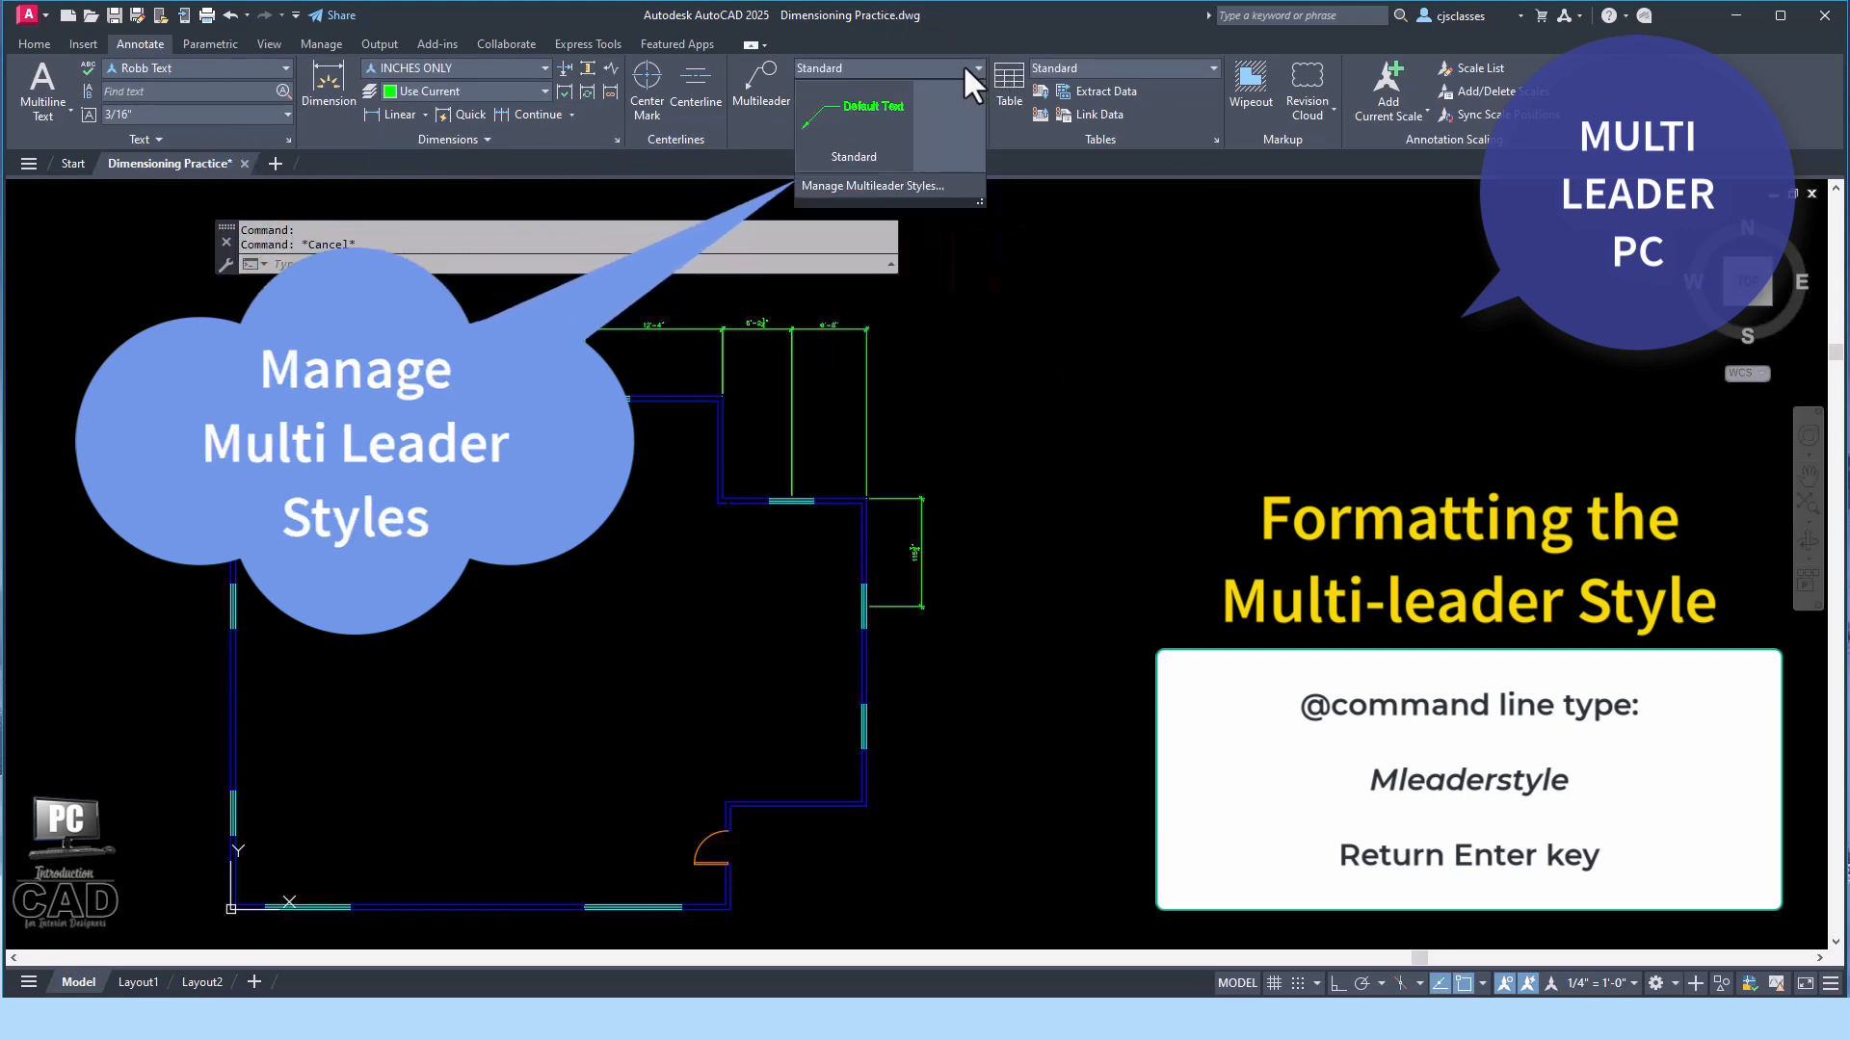
left_click(961, 179)
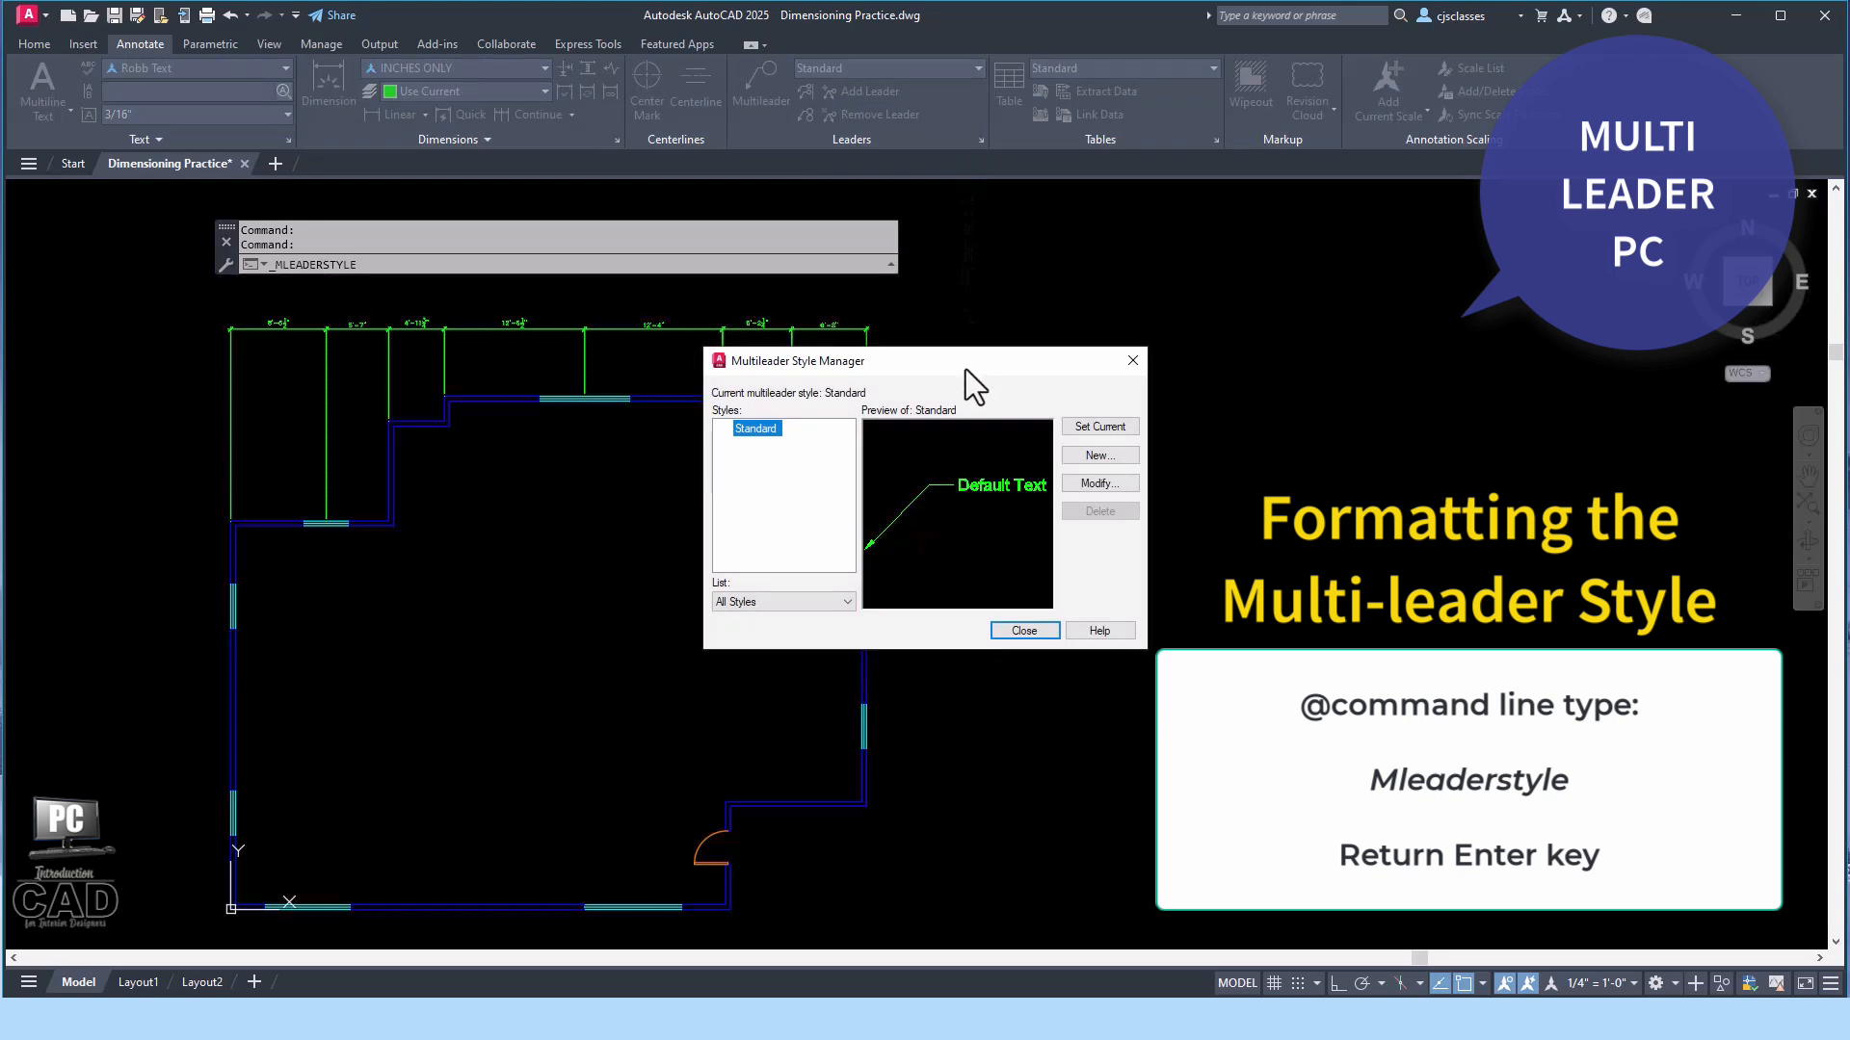
left_click(1101, 456)
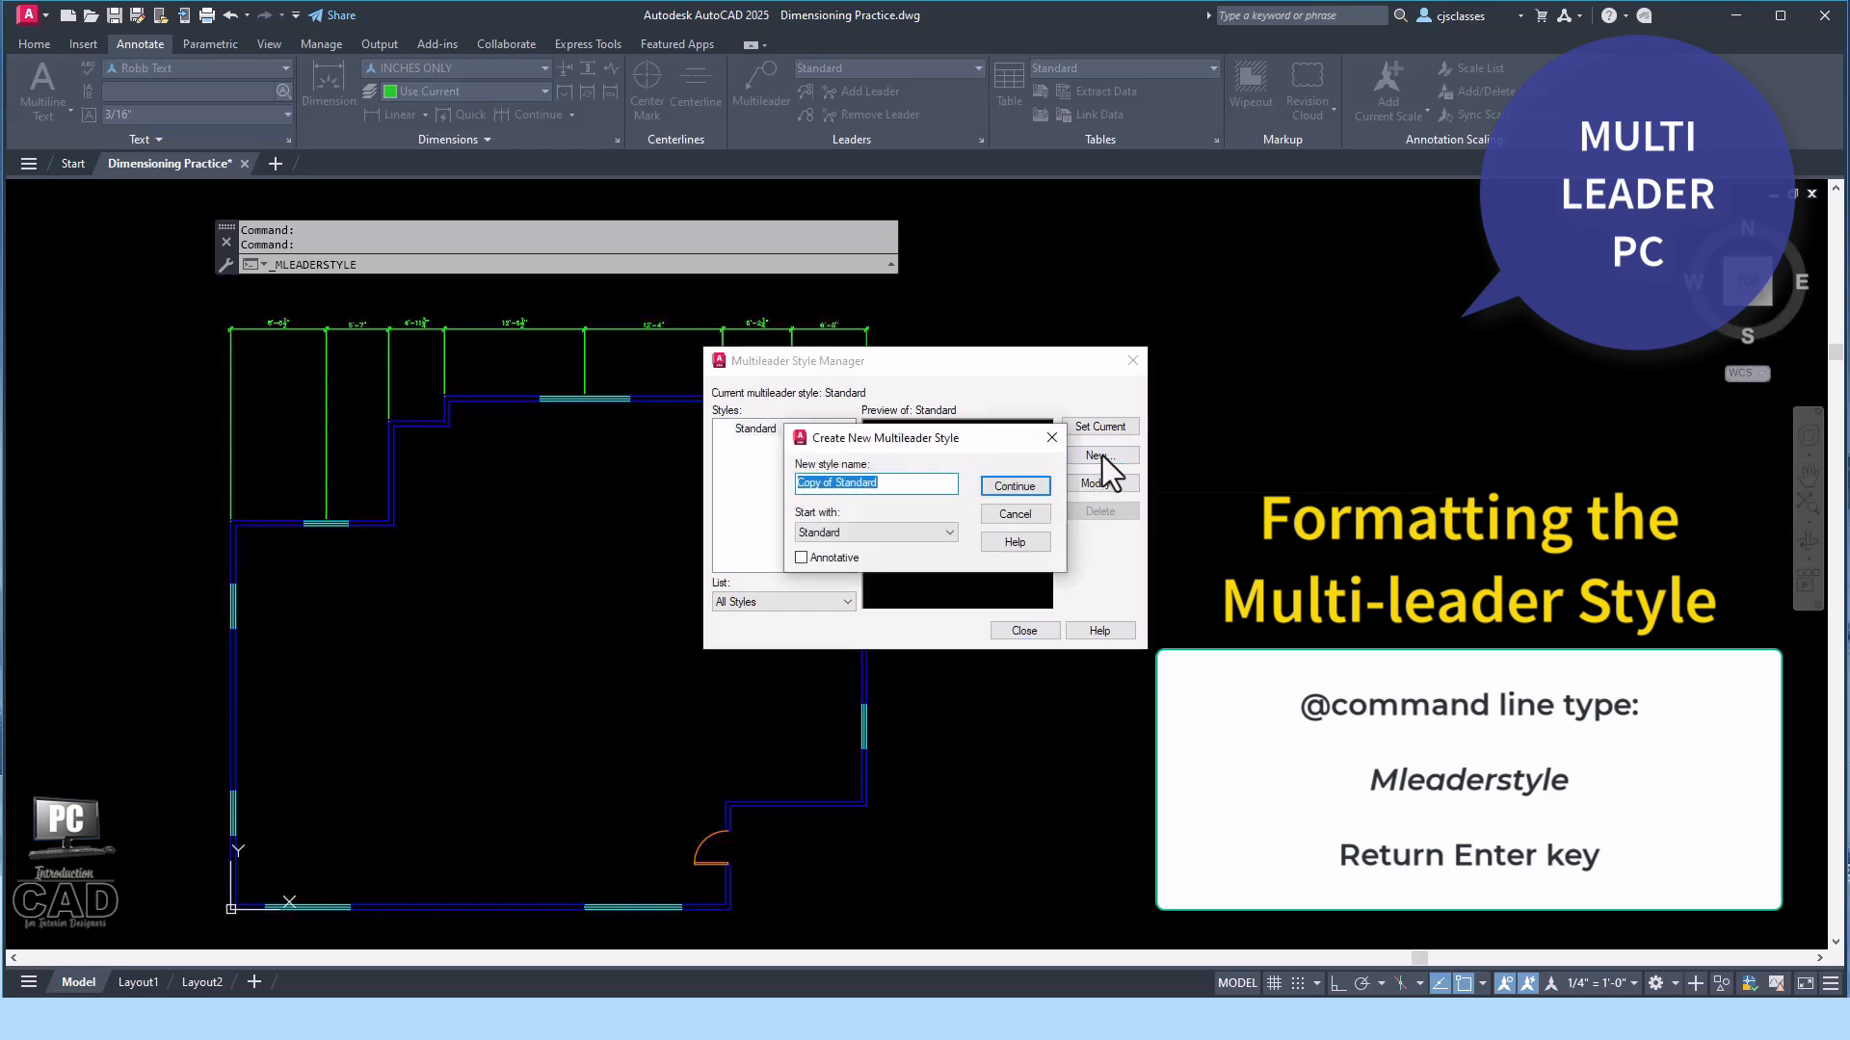
type("Robb Leader Style")
left_click(1032, 484)
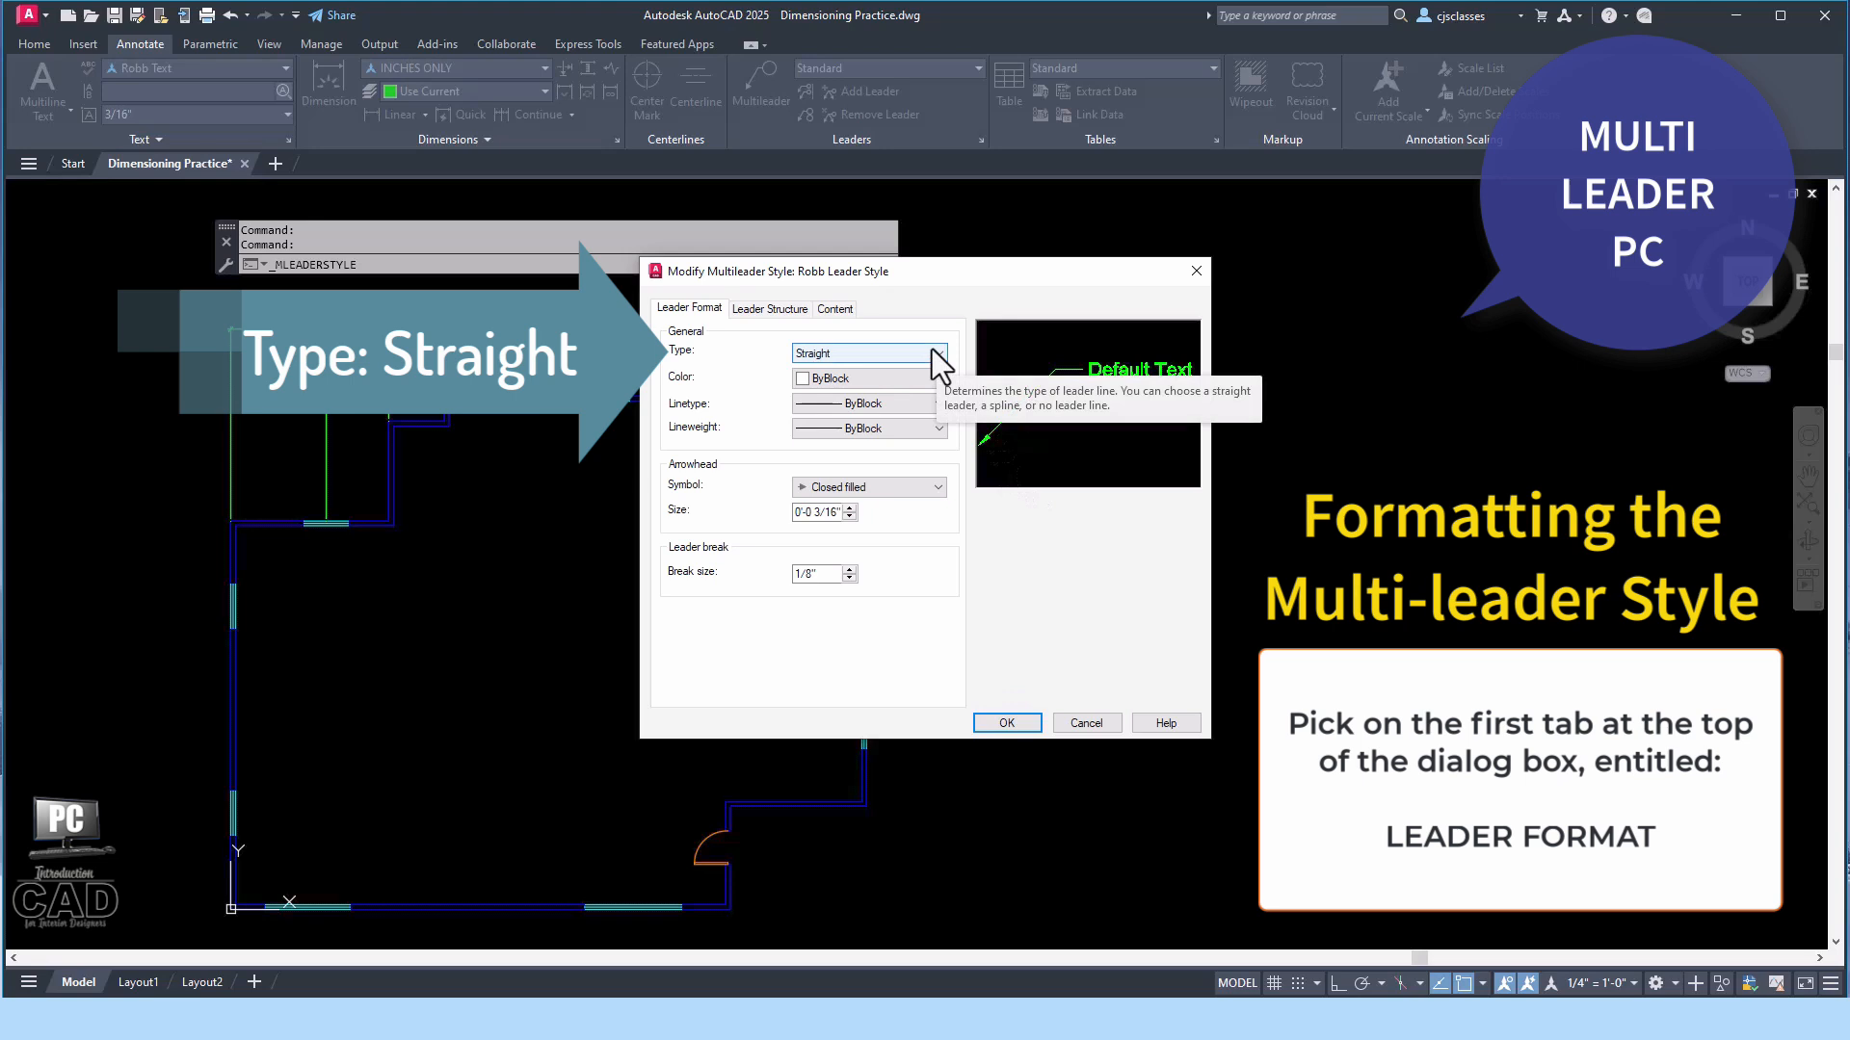
Set the straight leader style's color, linetype and lineweight to ByLayer and its arrowhead size to 3/32".
left_click(928, 379)
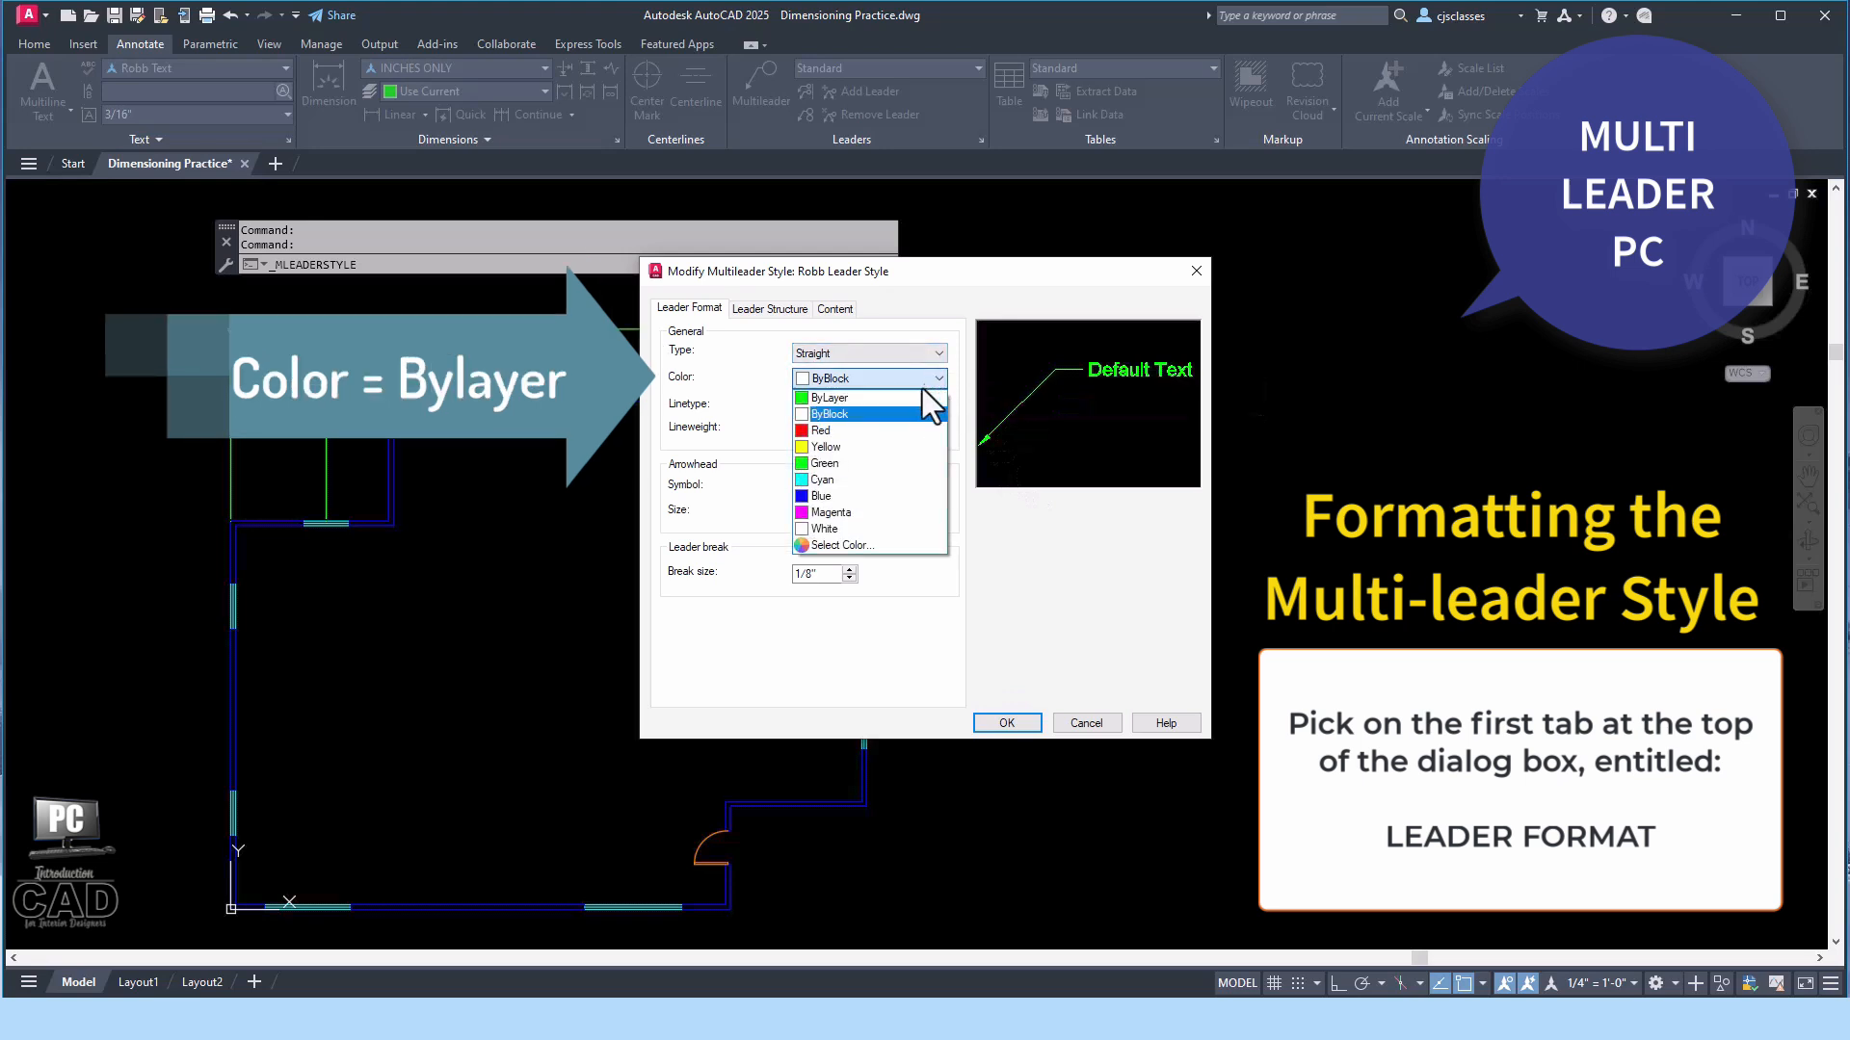
left_click(921, 391)
left_click(921, 403)
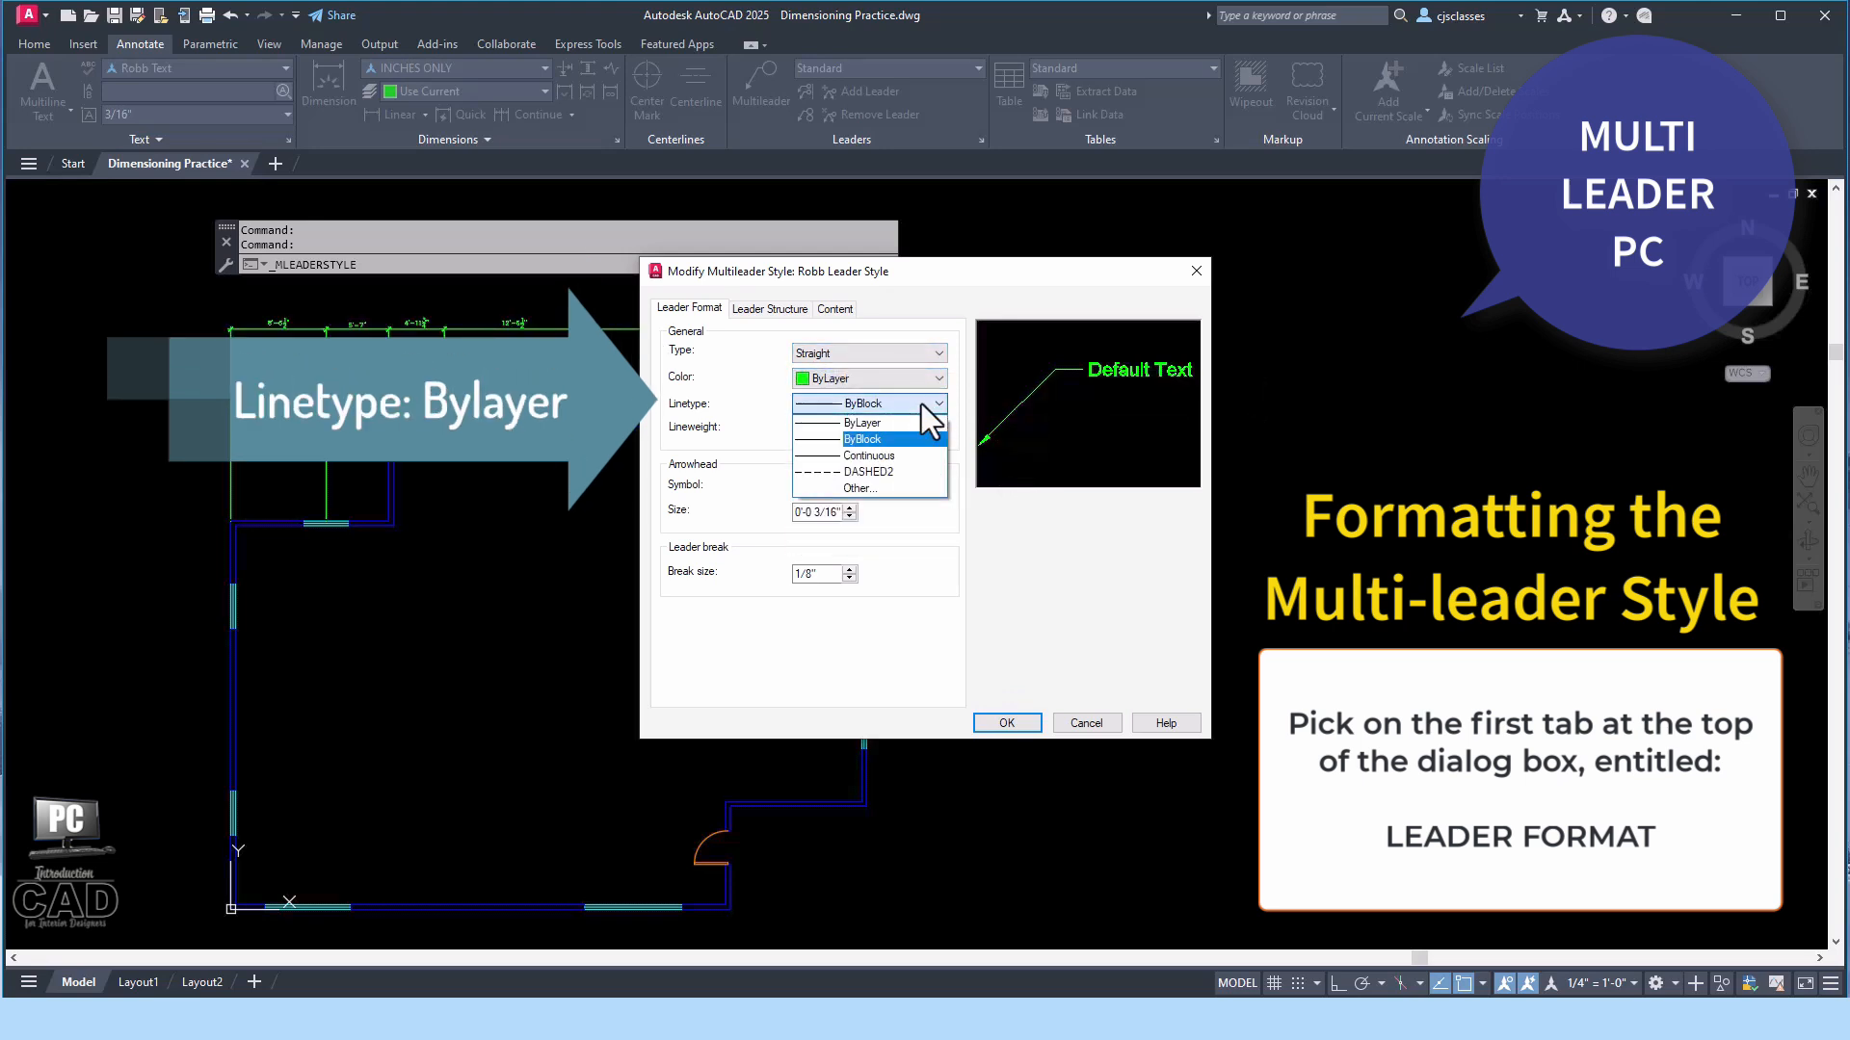
left_click(916, 424)
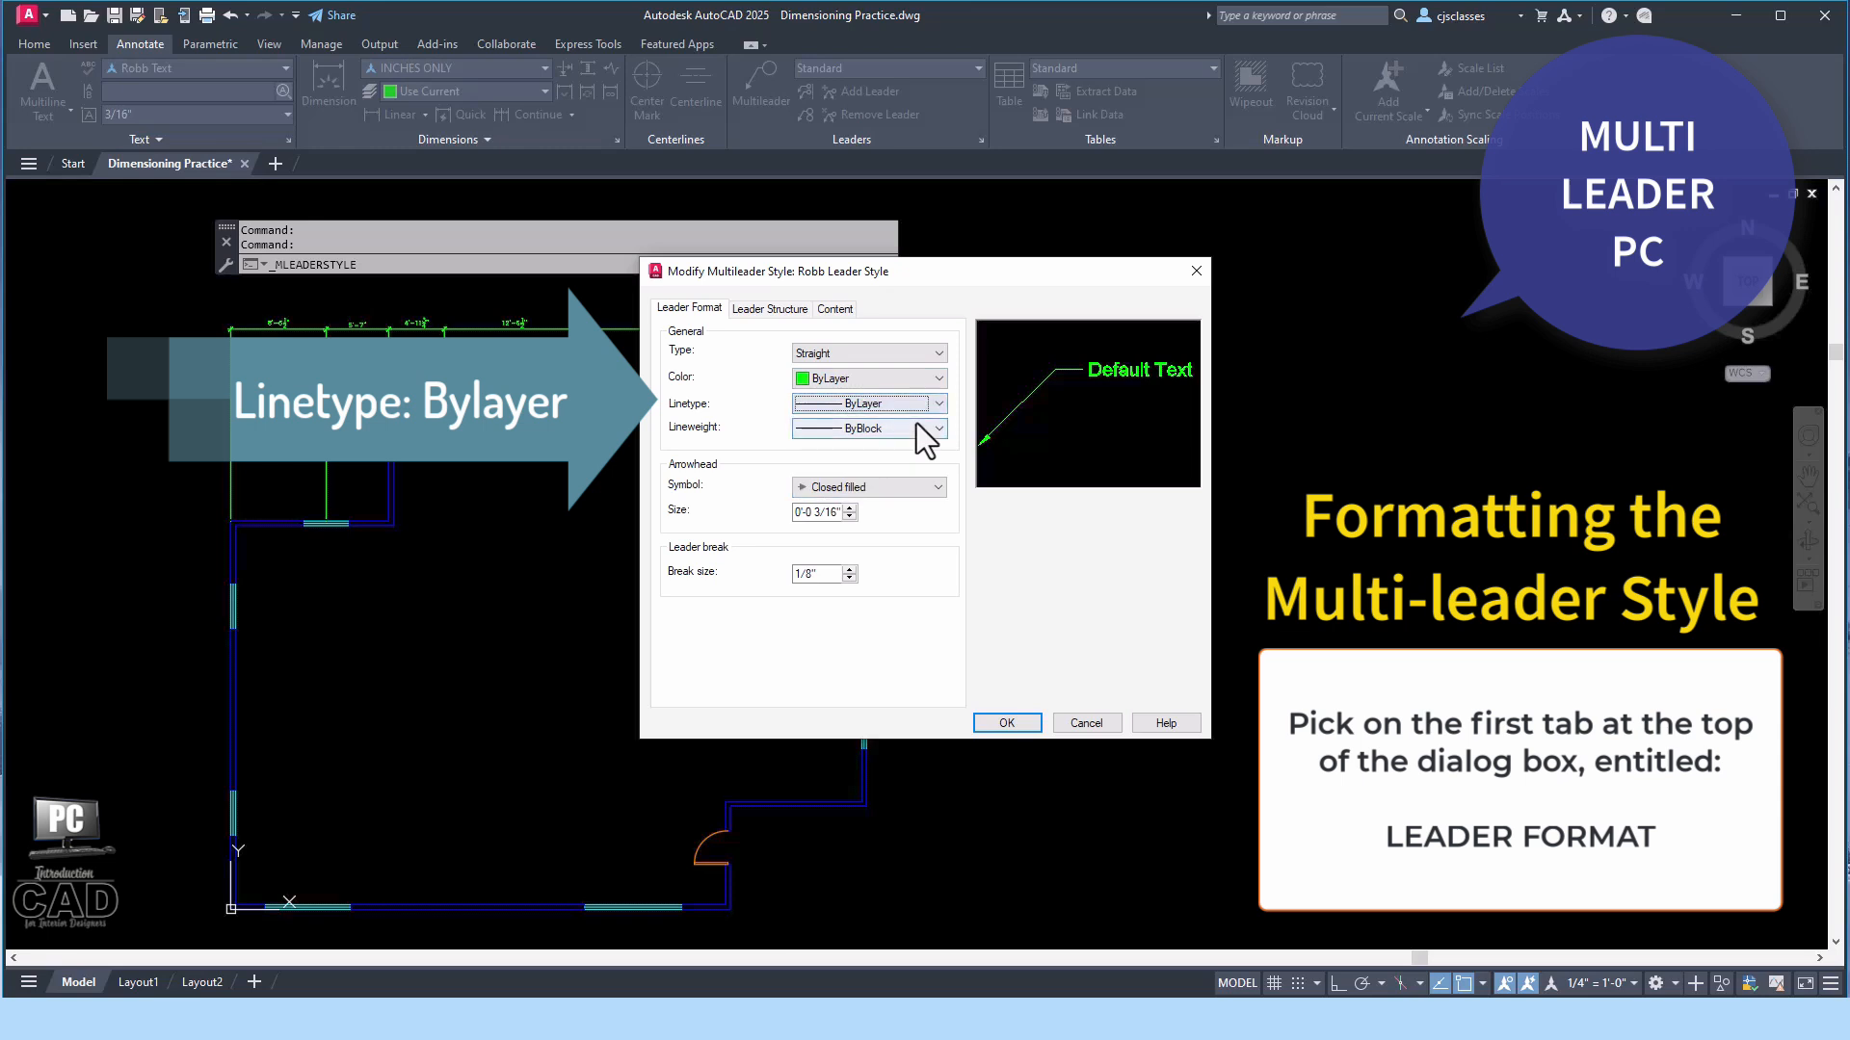
left_click(916, 428)
left_click(913, 448)
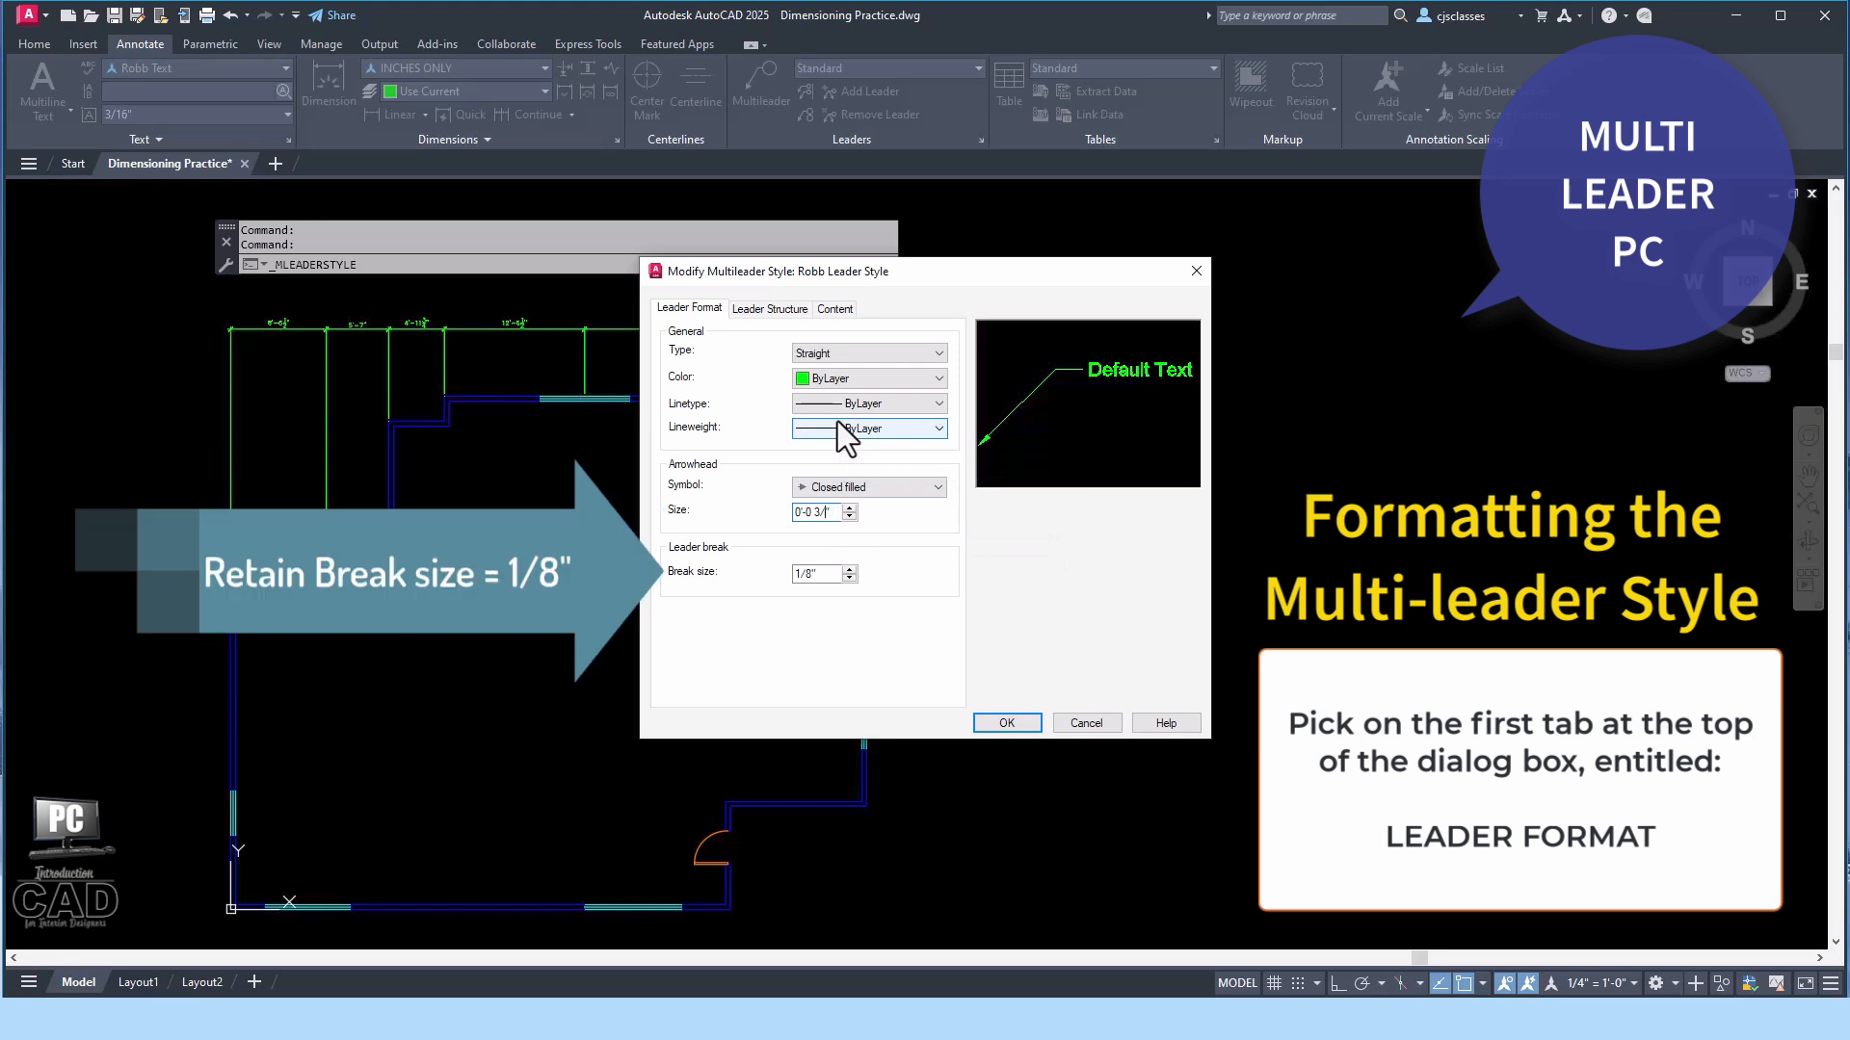
type("32")
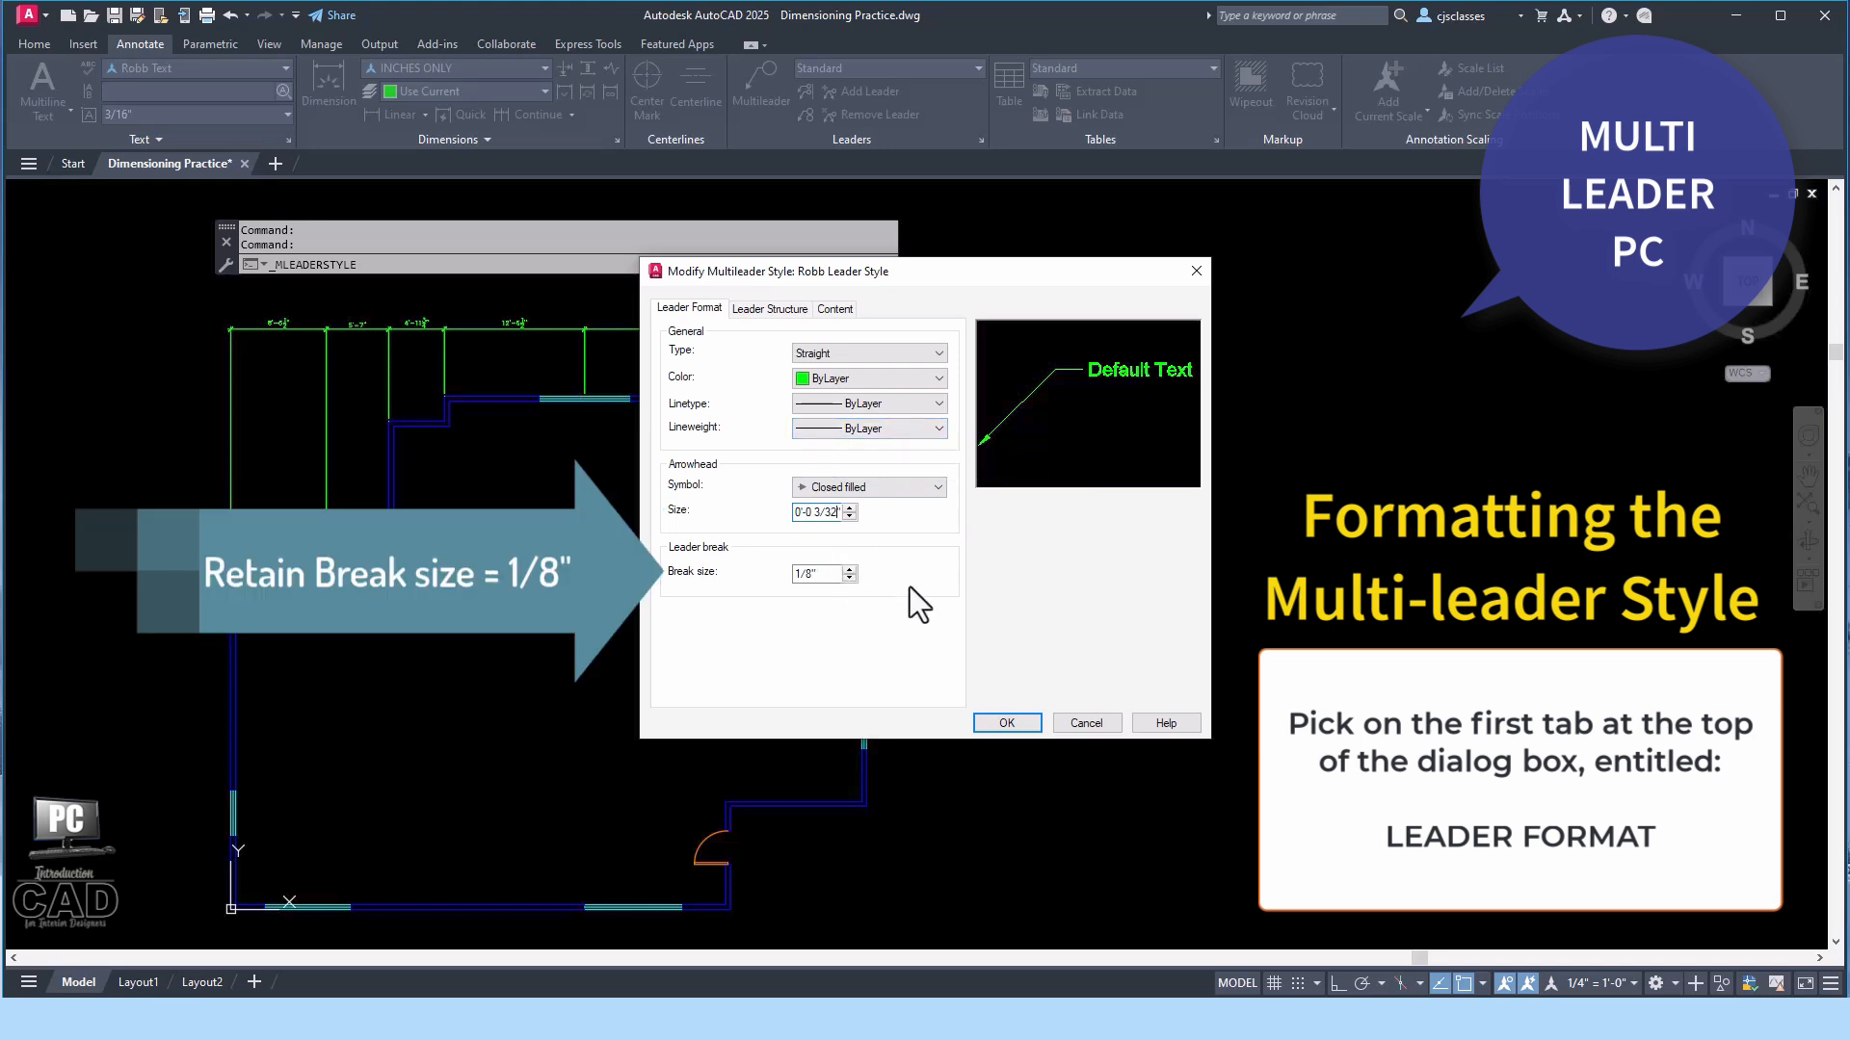
Set the landing distance in the style's leader structure to 3/32".
left_click(766, 308)
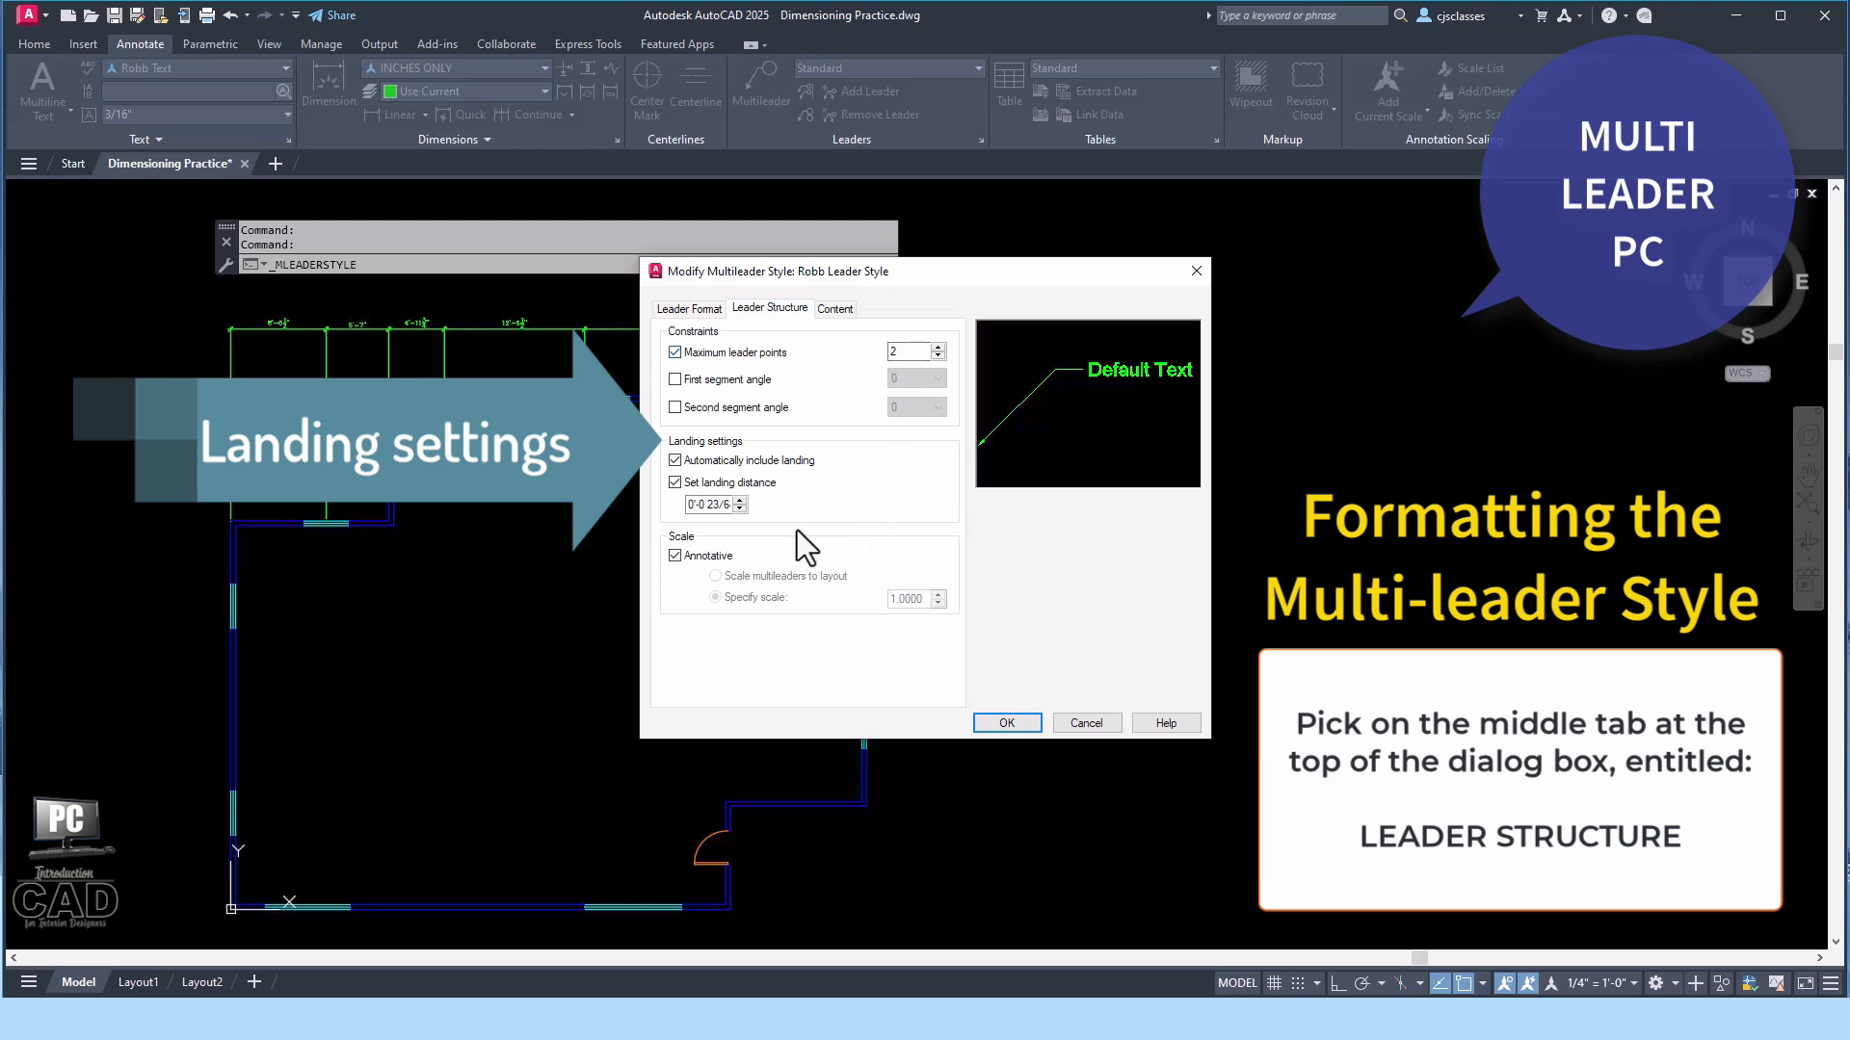
left_click(707, 503)
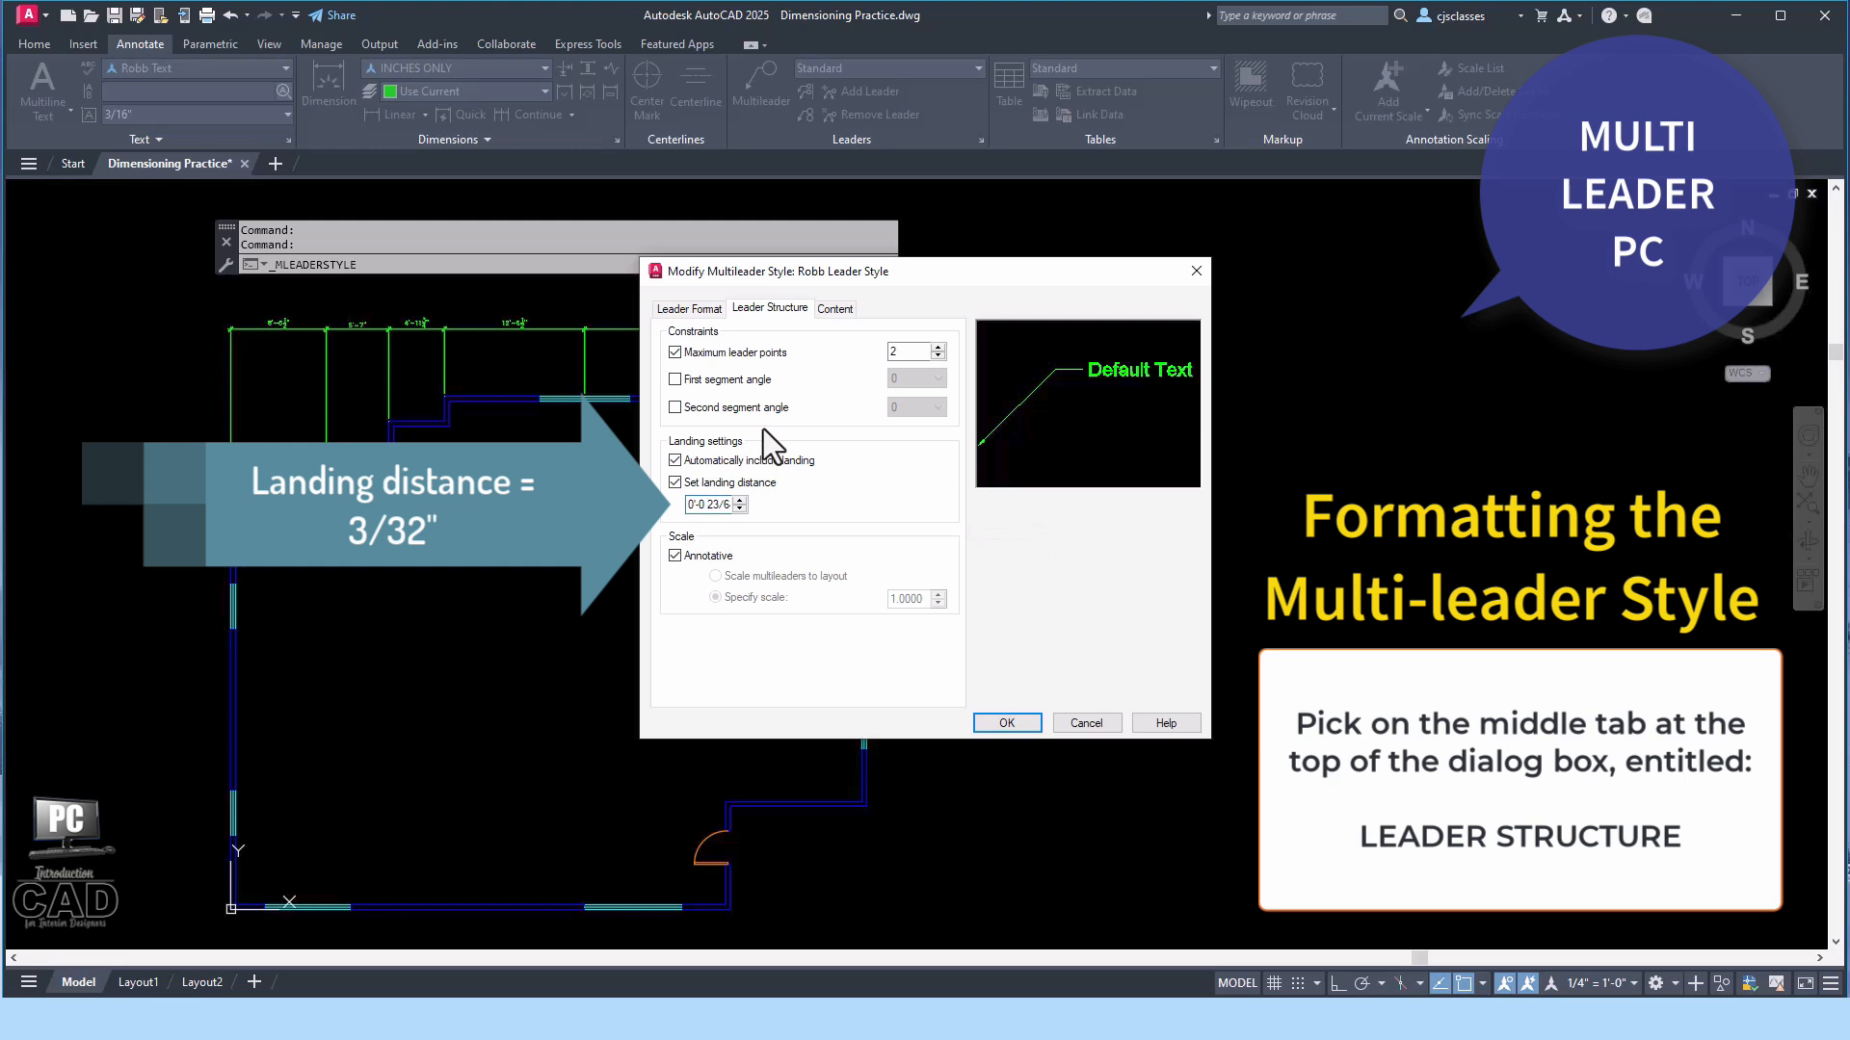
key("Delete")
key("Delete")
key("Delete")
key("Delete")
key("Delete")
type("3/32")
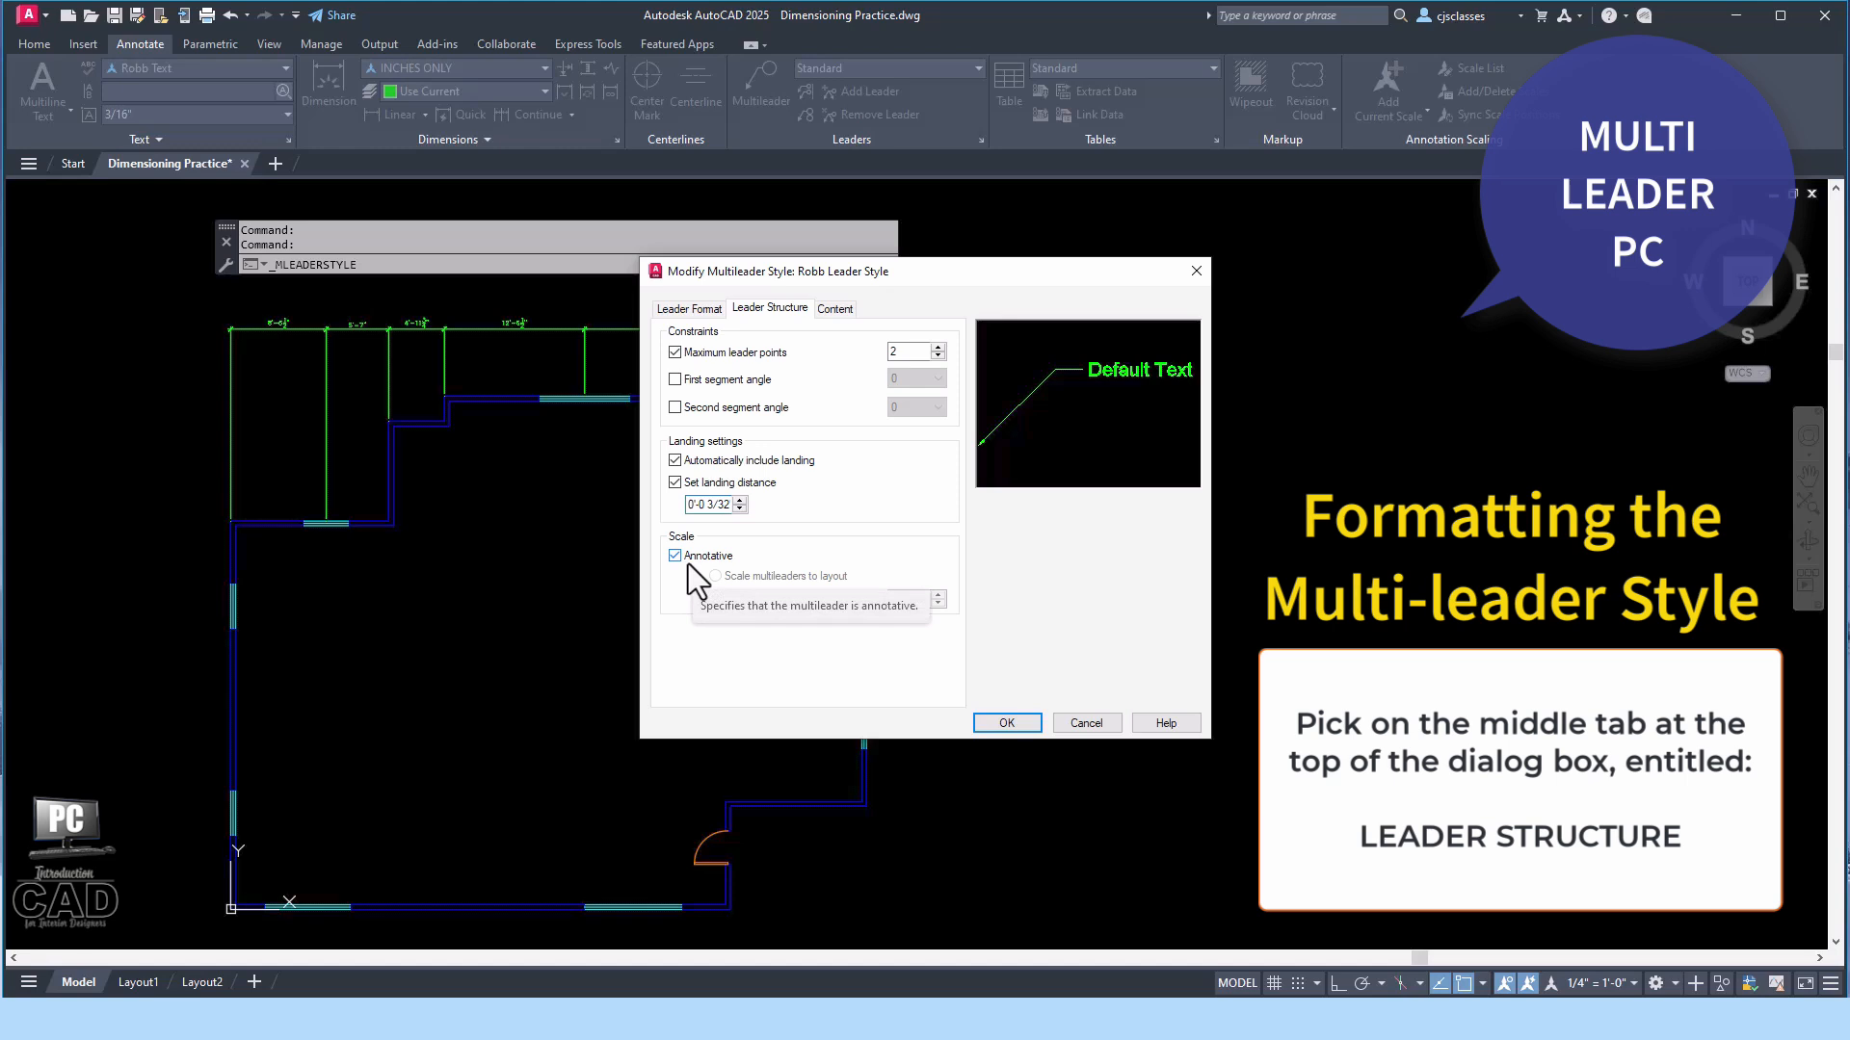
Format the leader content with the surname-named text style, ByLayer text color, 3/32" text height and a 1/32" landing gap.
left_click(835, 310)
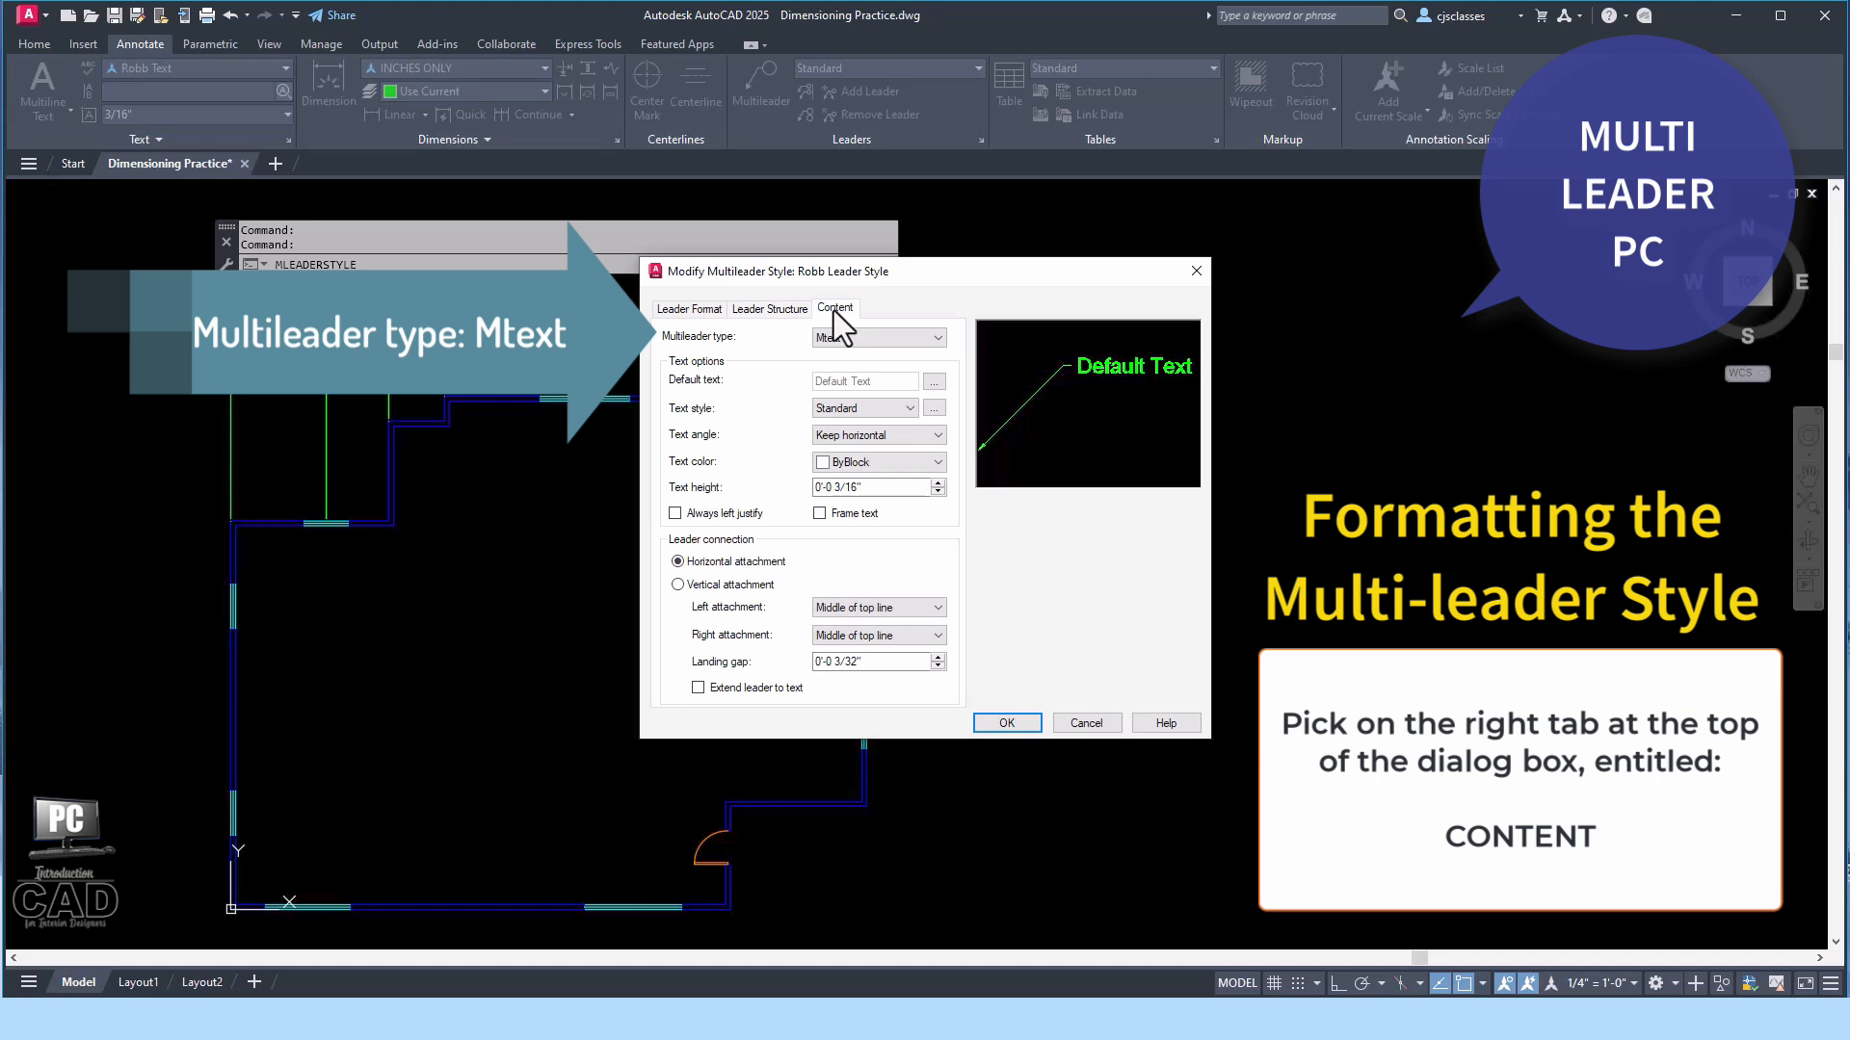
left_click(890, 409)
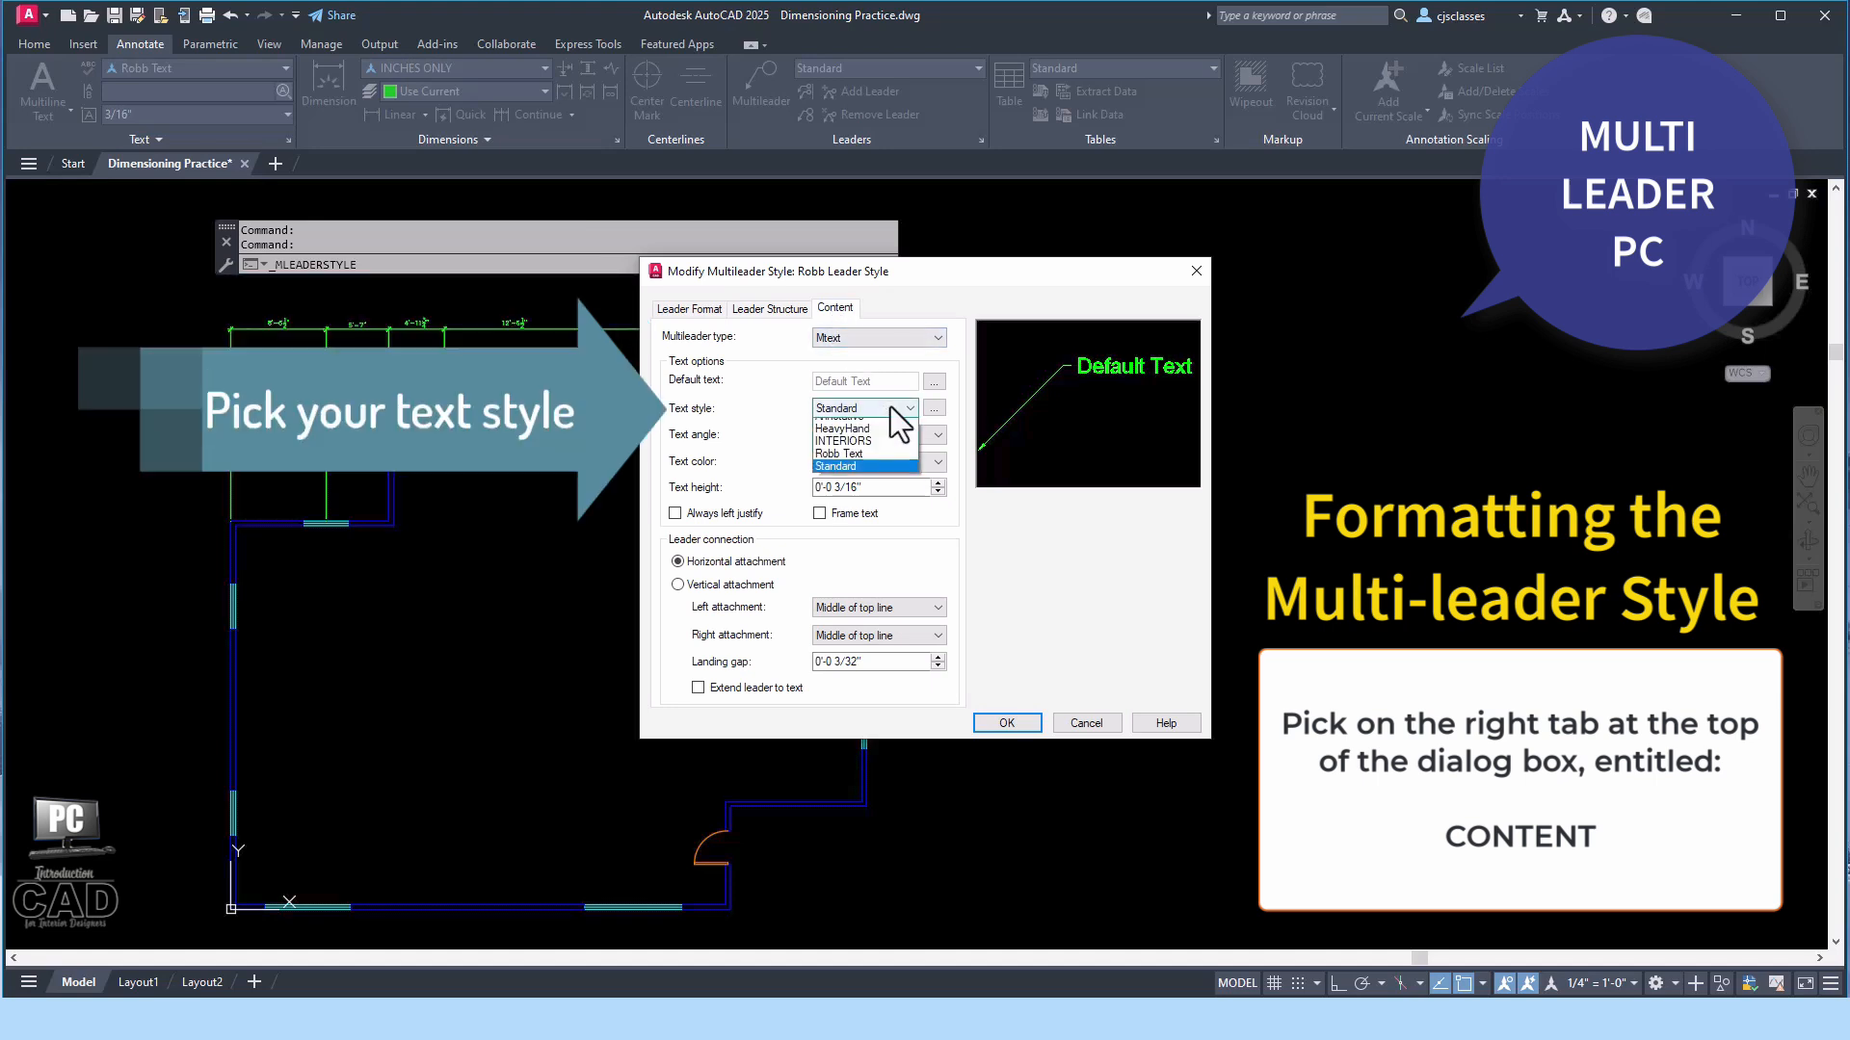
left_click(877, 464)
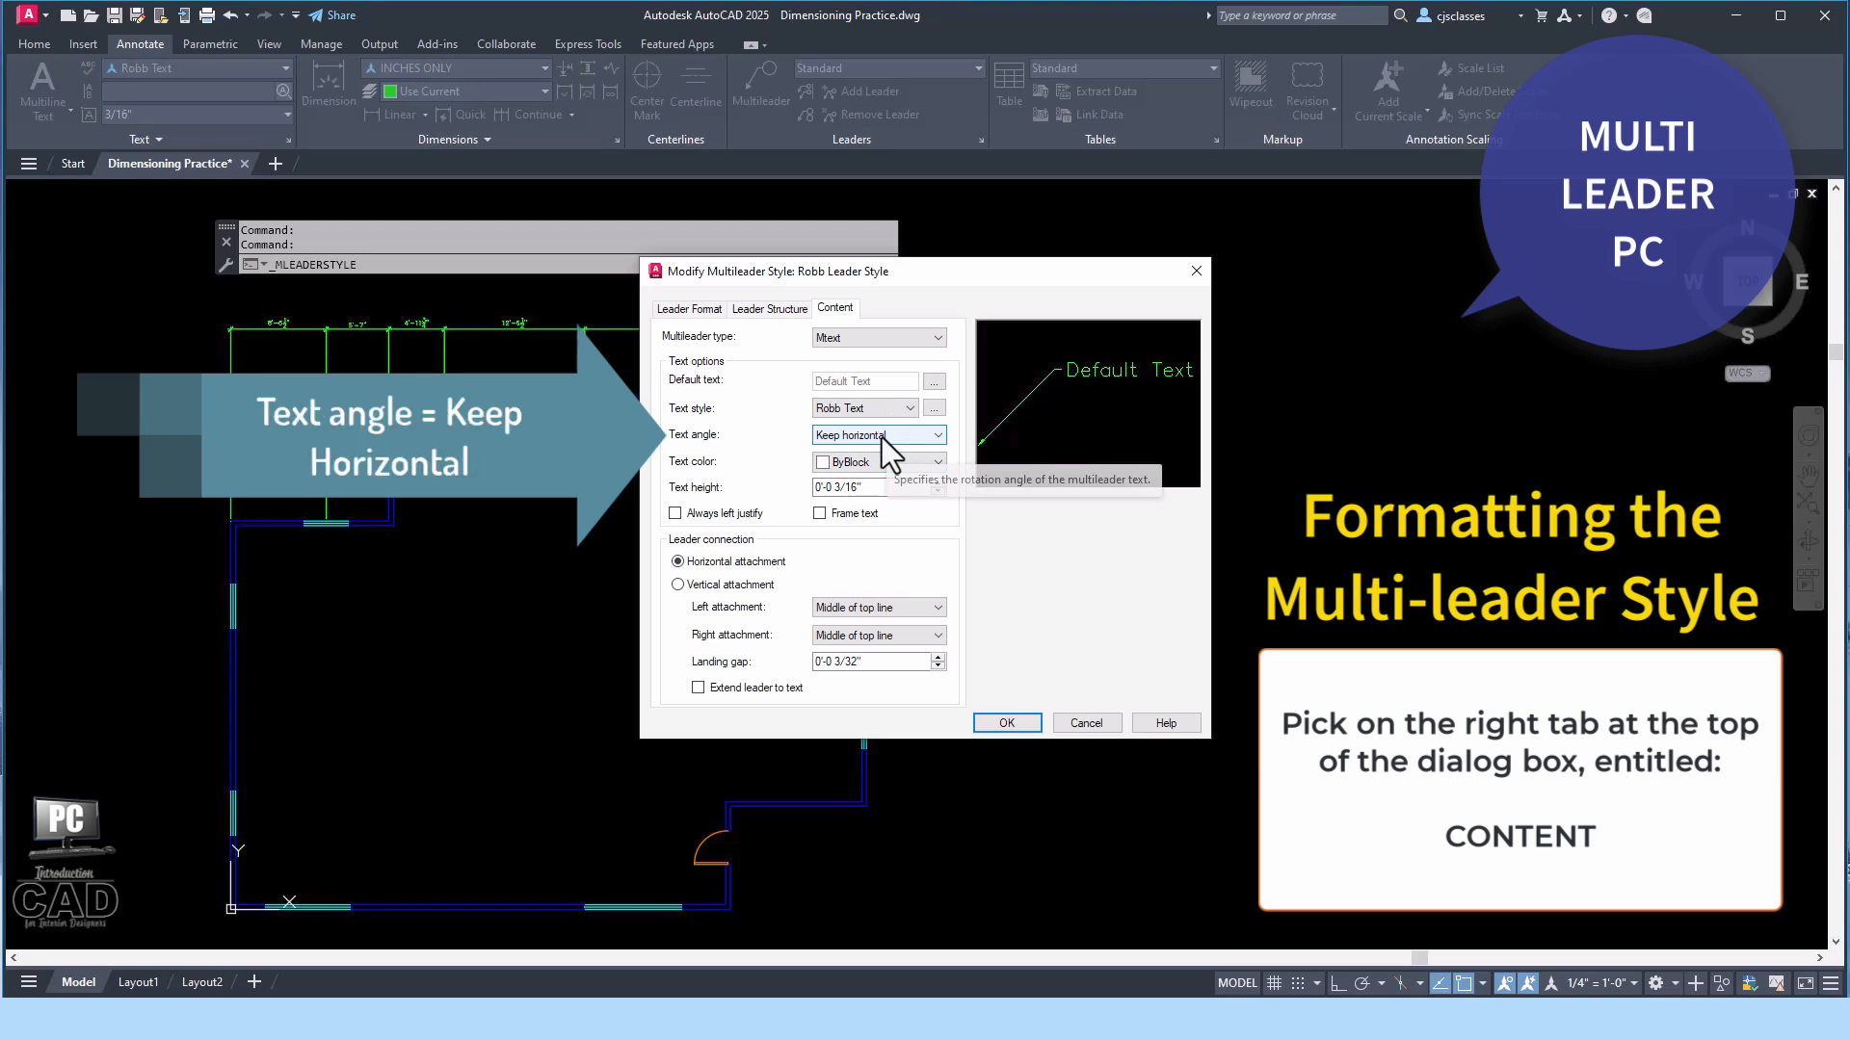
left_click(882, 464)
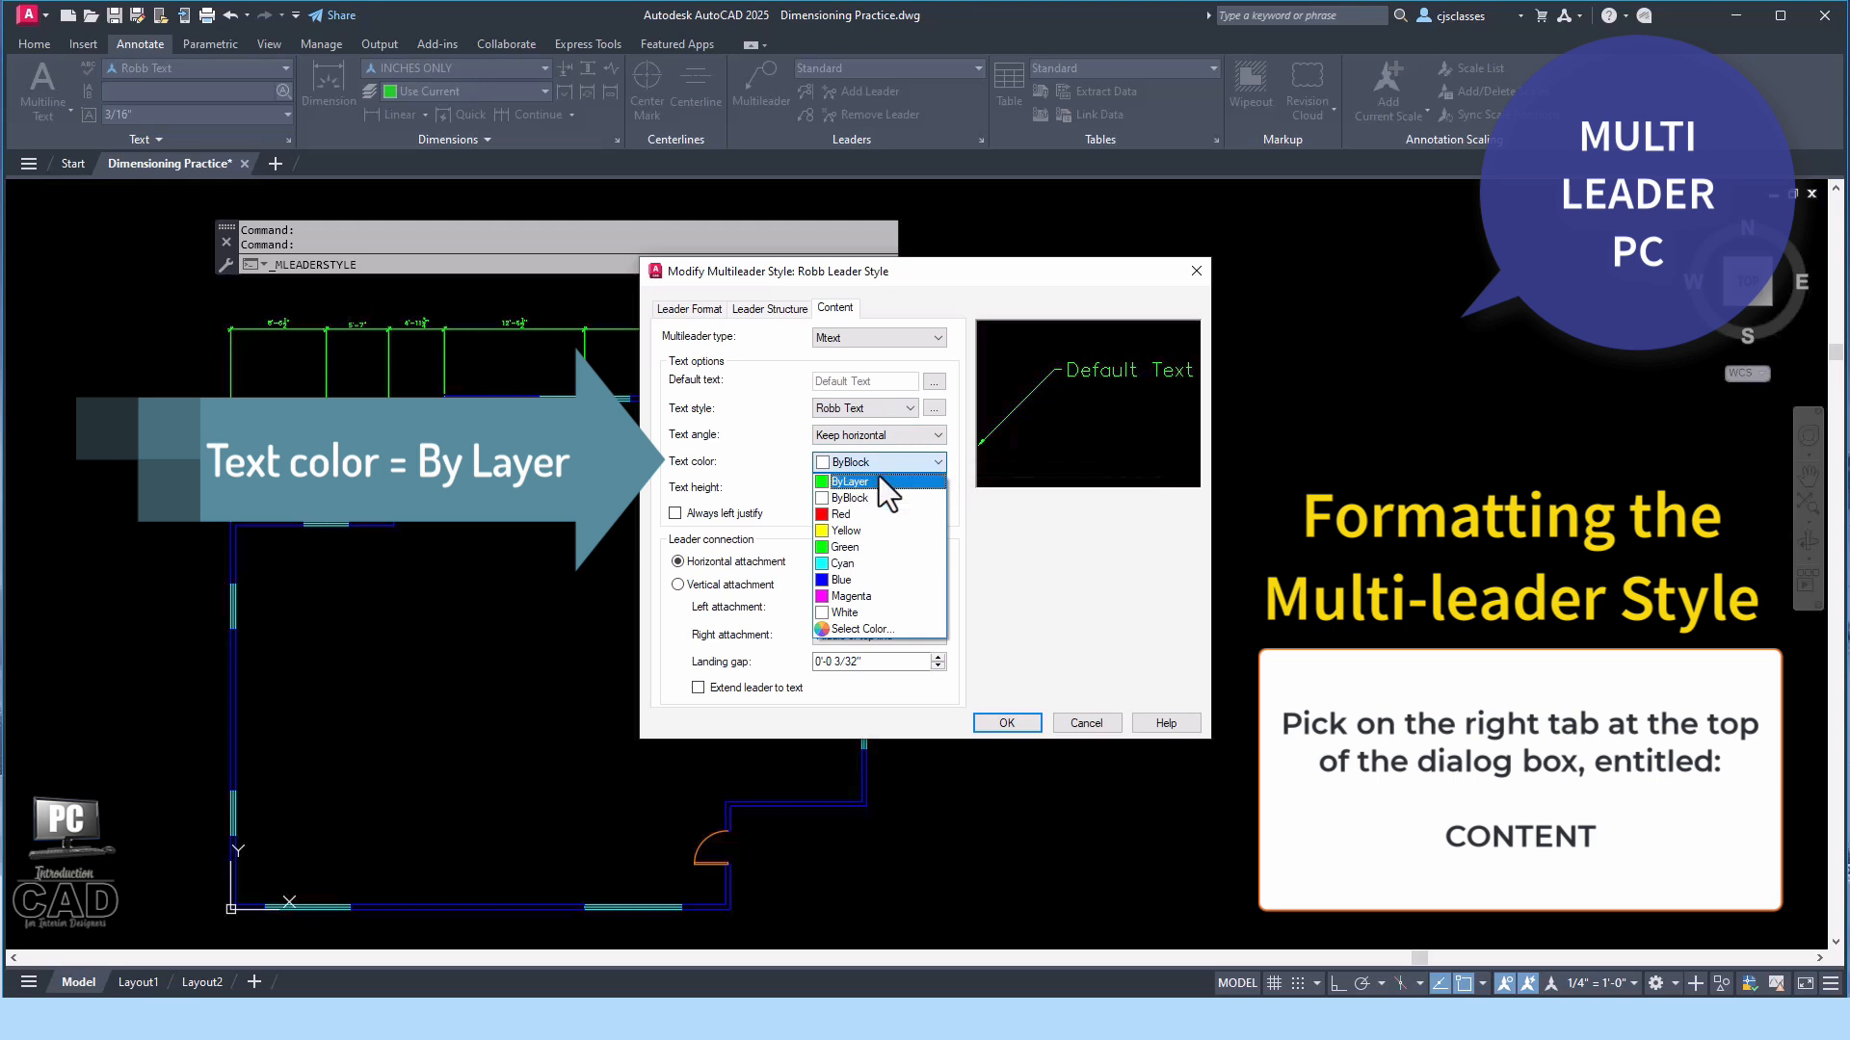
left_click(878, 479)
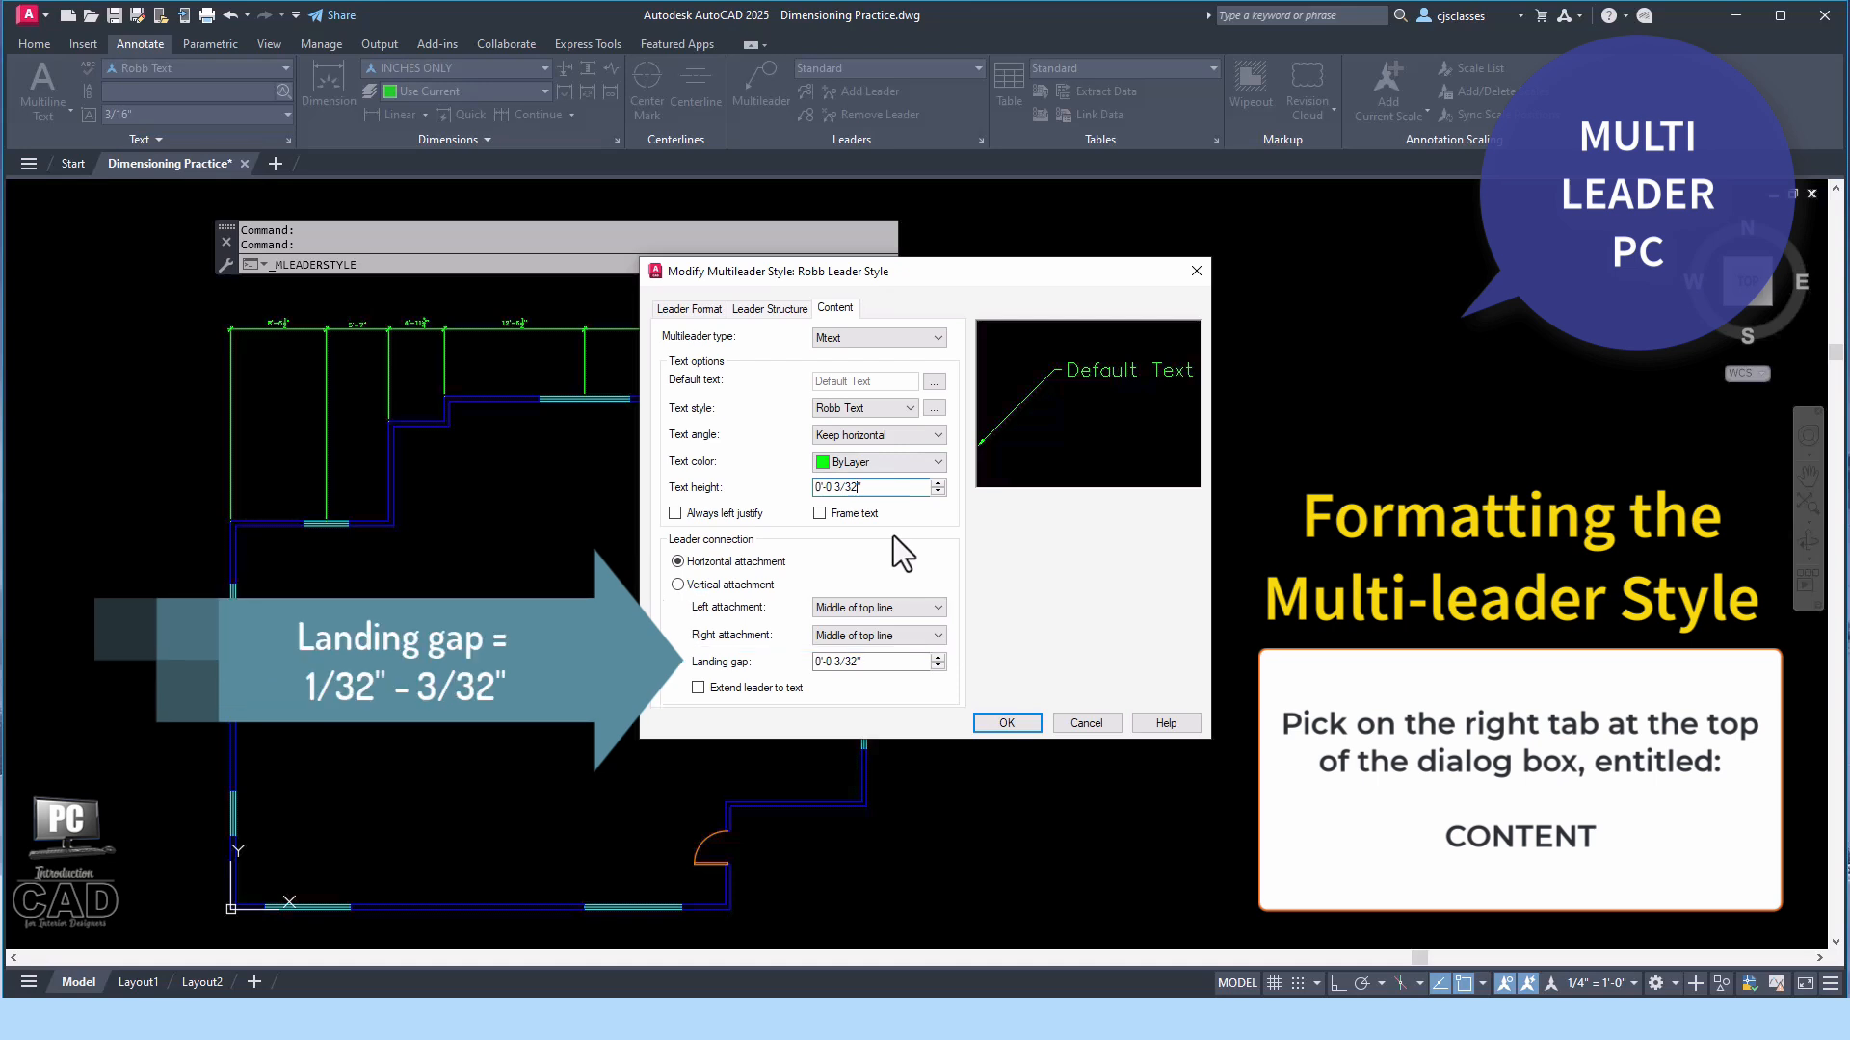
left_click(840, 660)
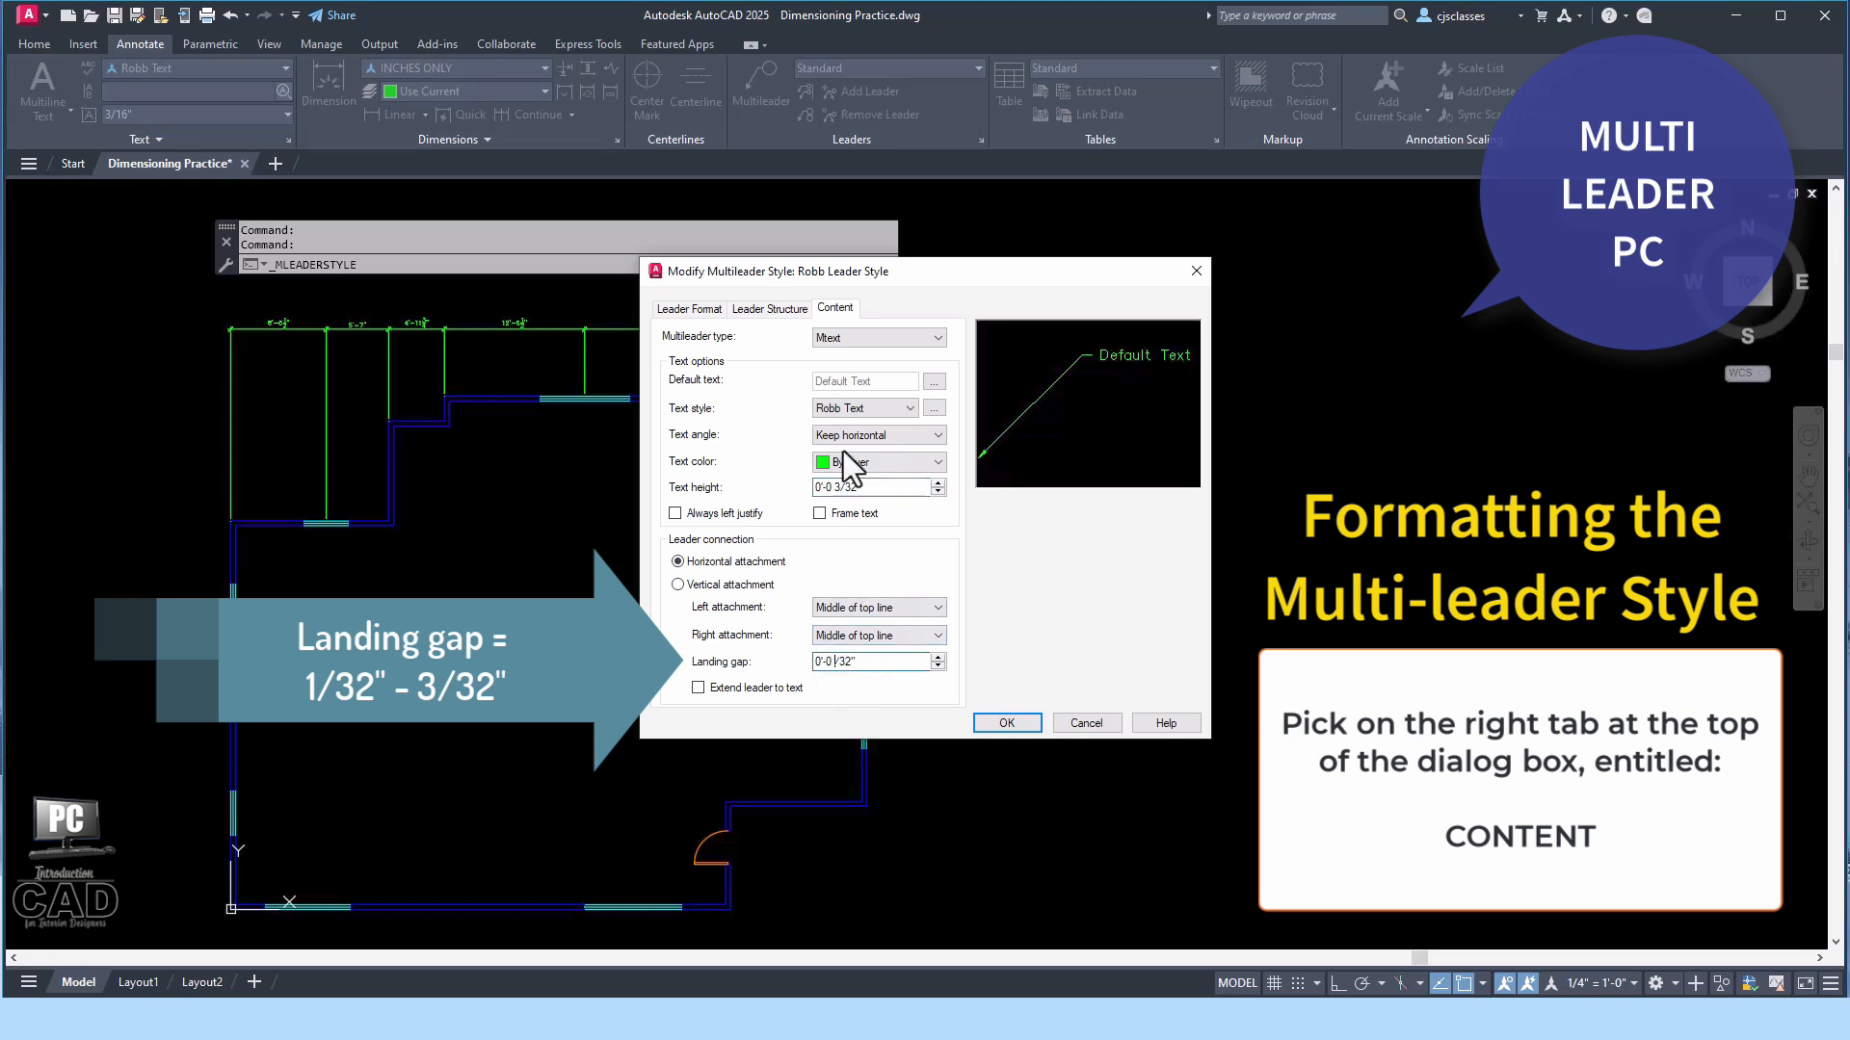
type("1")
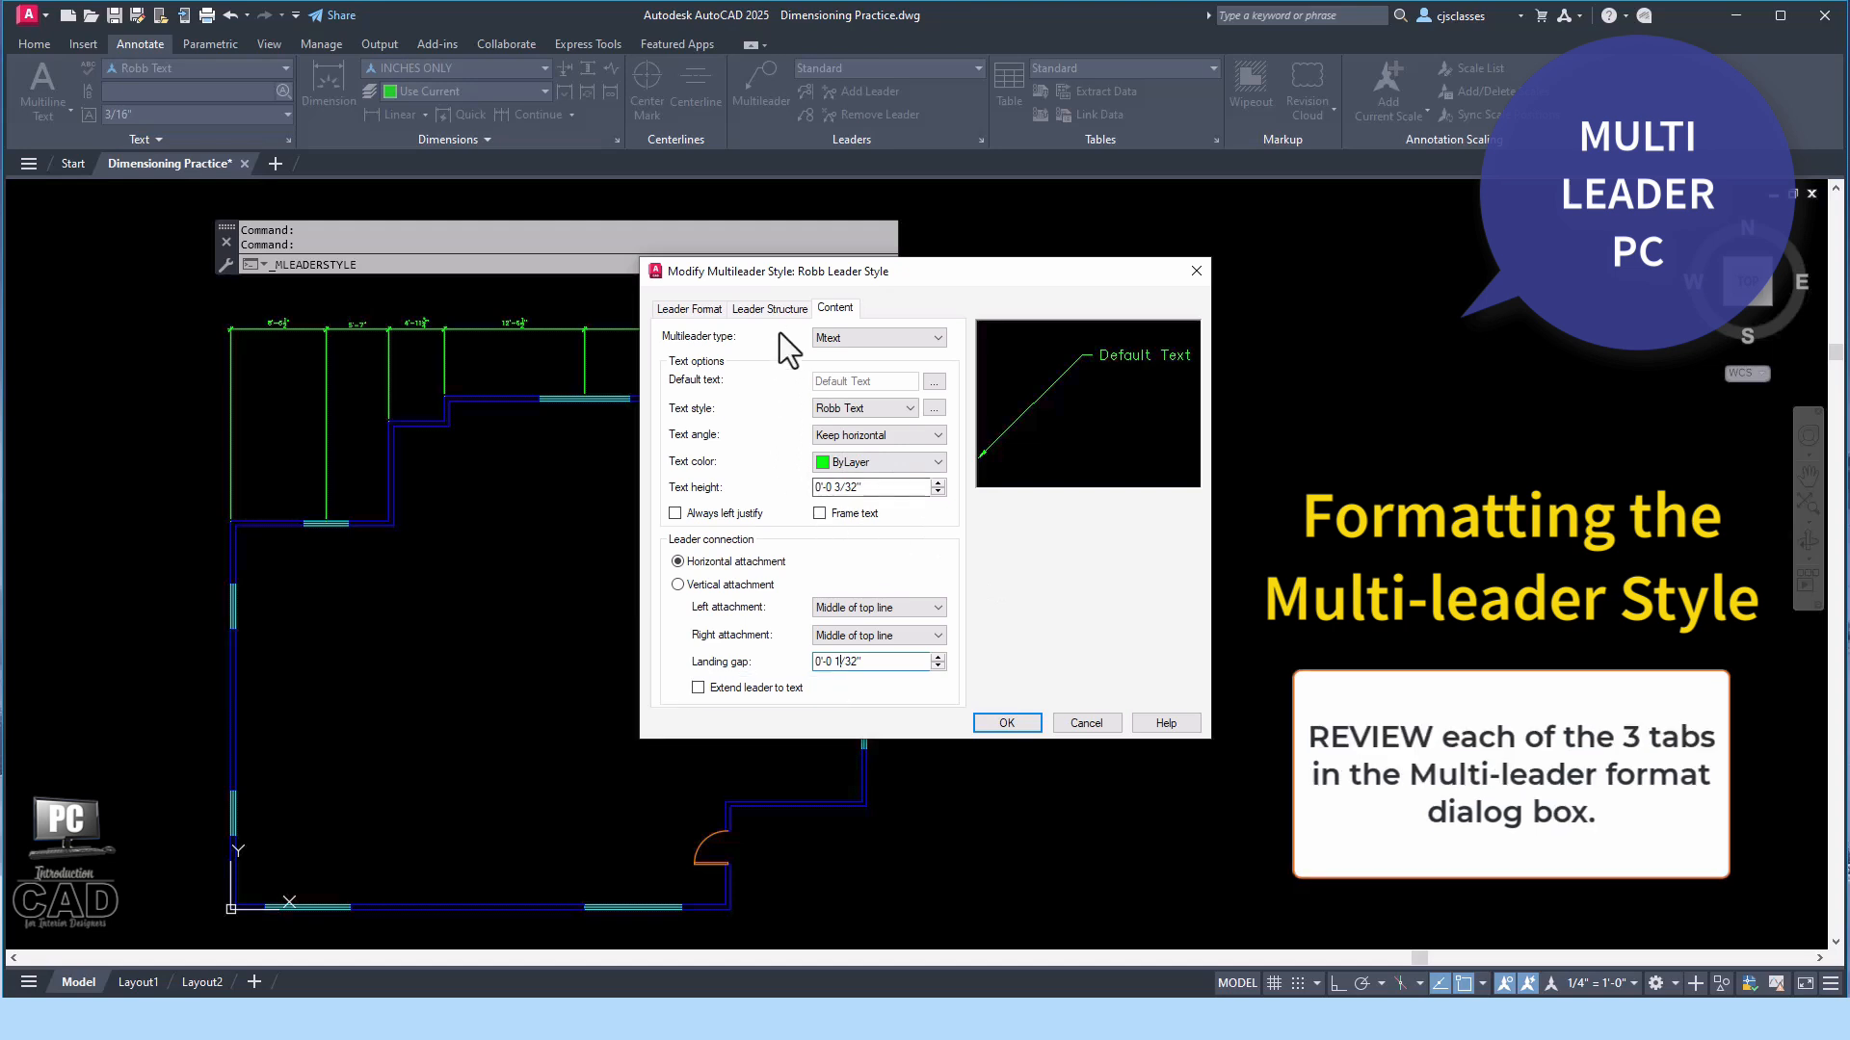
Review the style's structure and format settings, accept them, make the new leader style current and close the style manager.
left_click(770, 308)
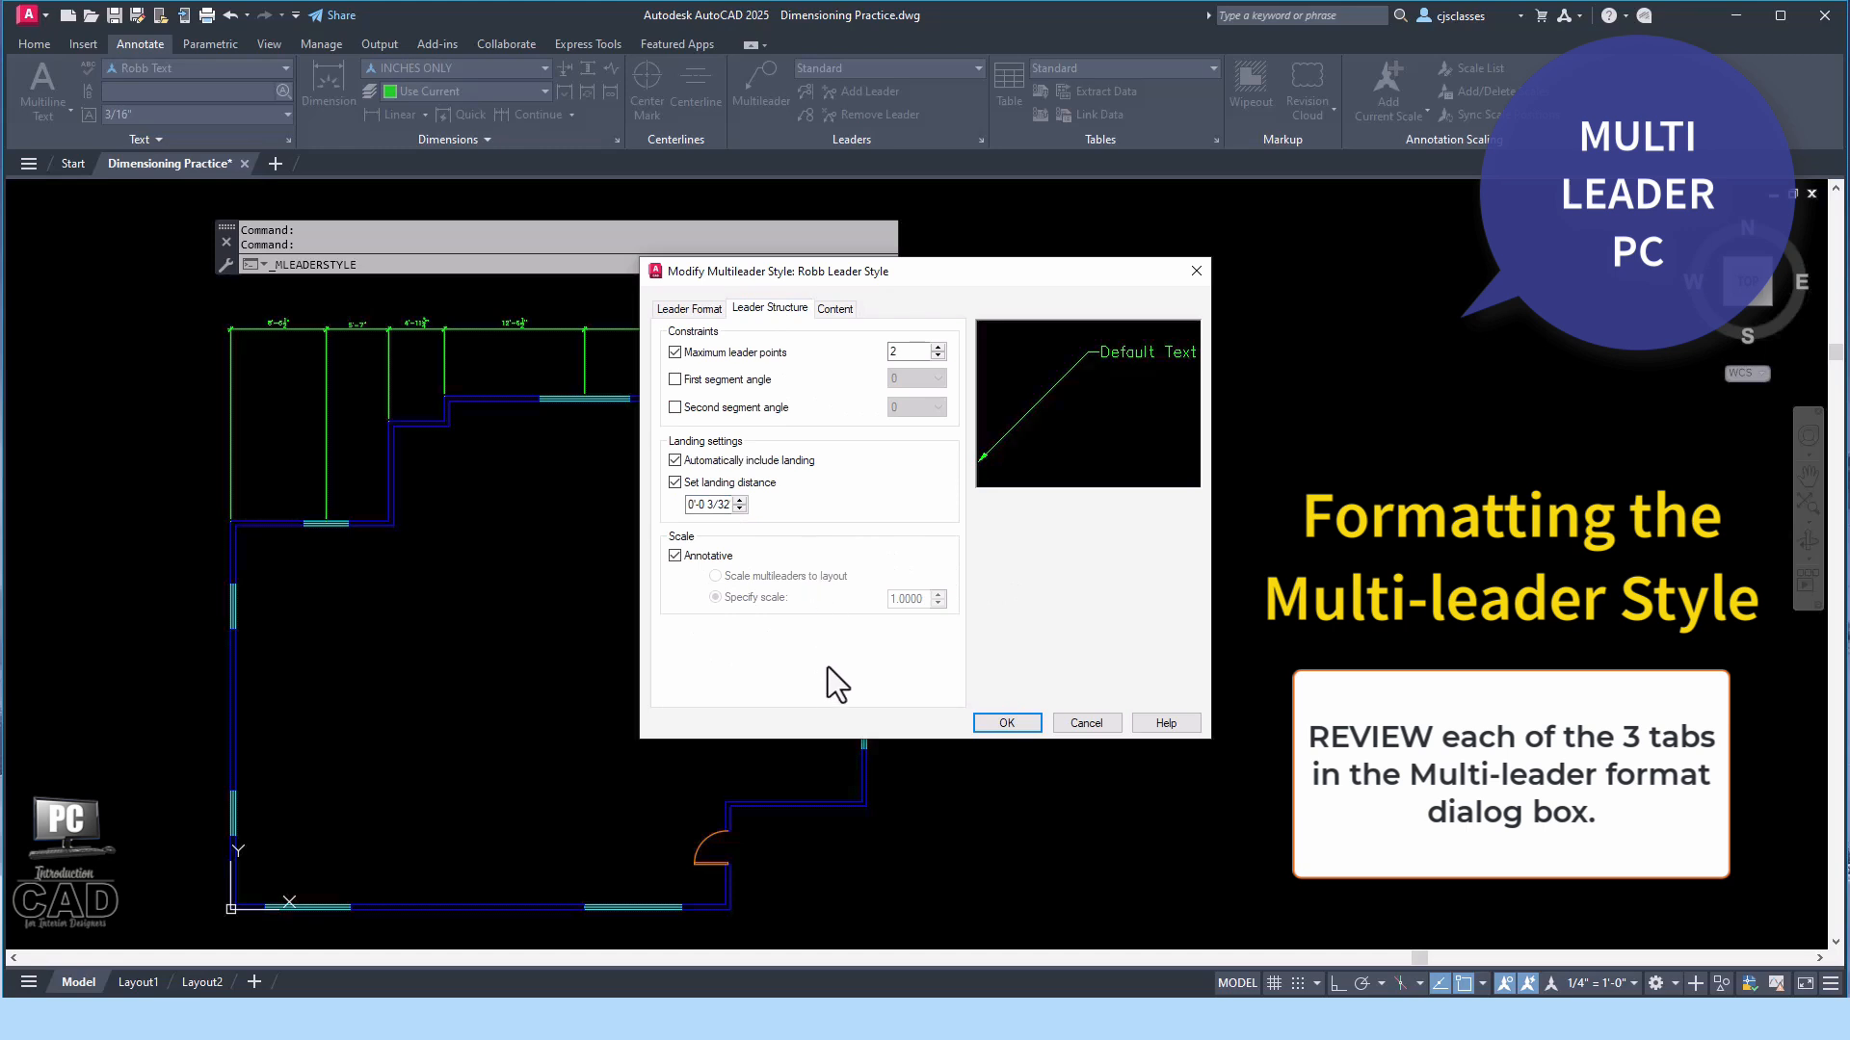
left_click(692, 309)
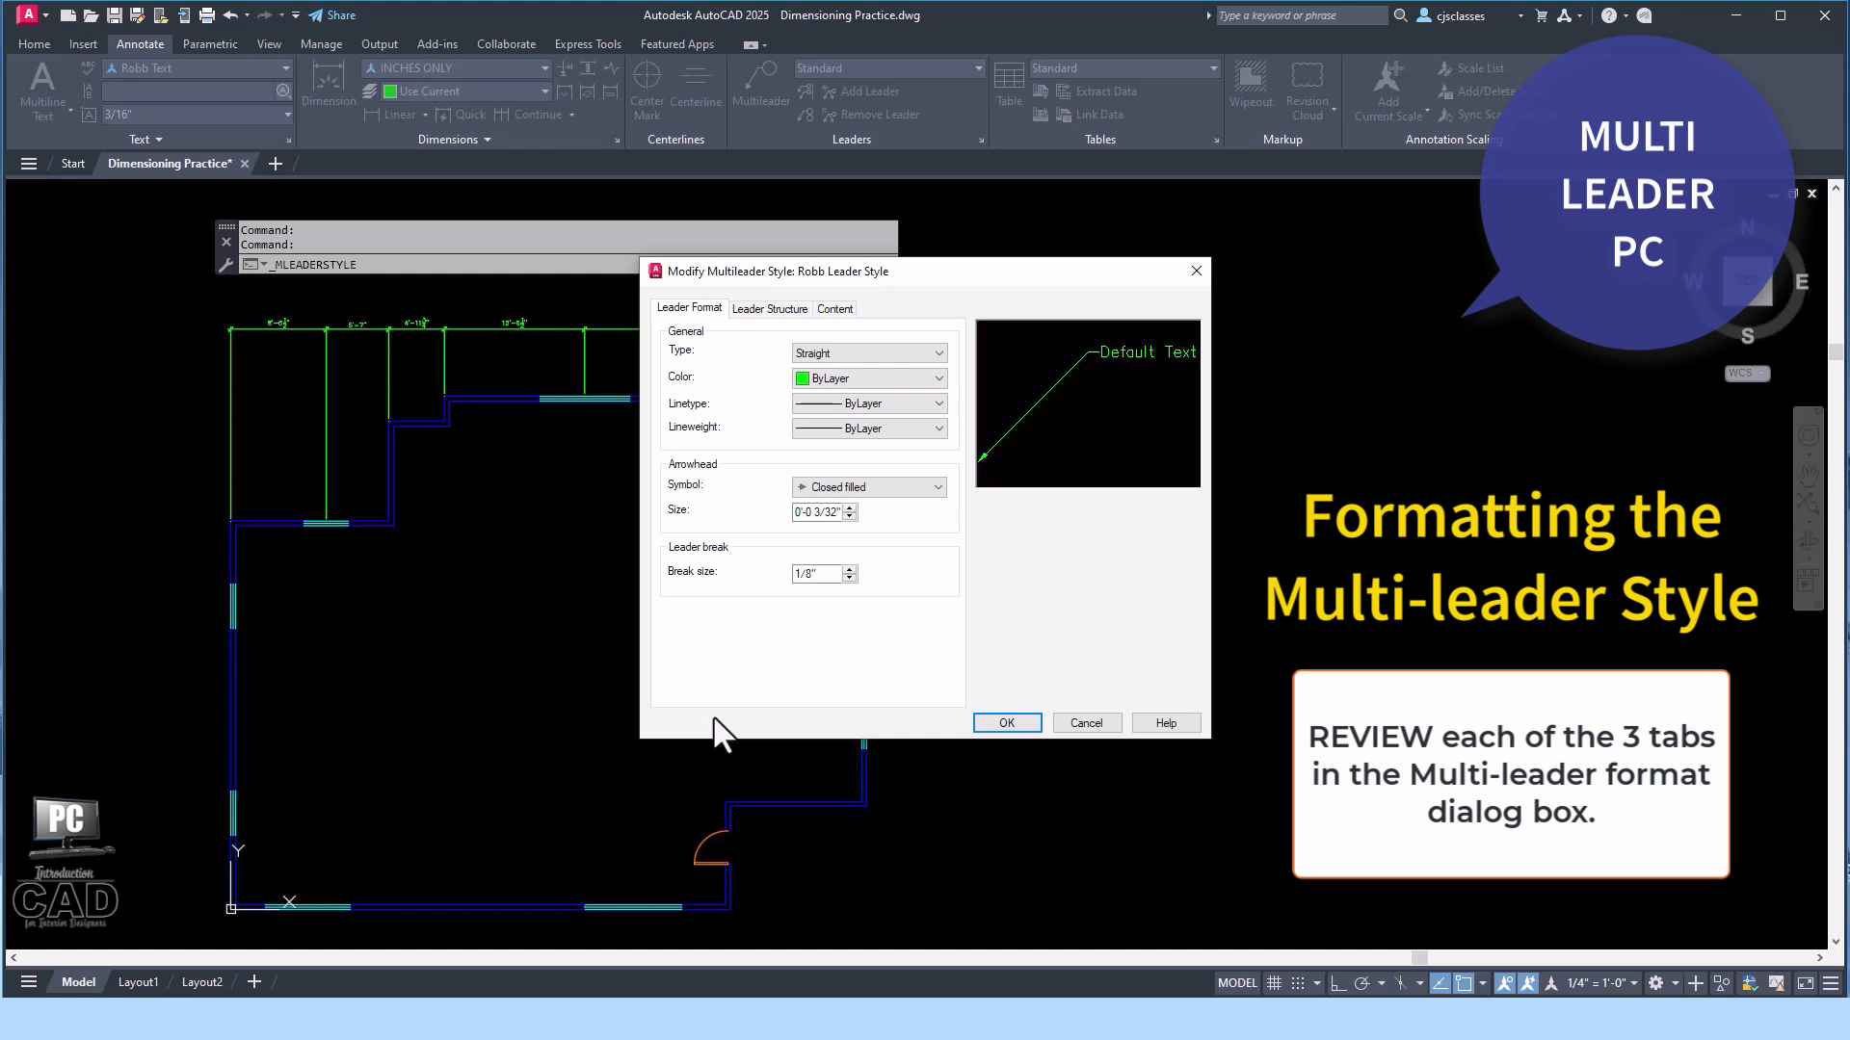
left_click(1005, 725)
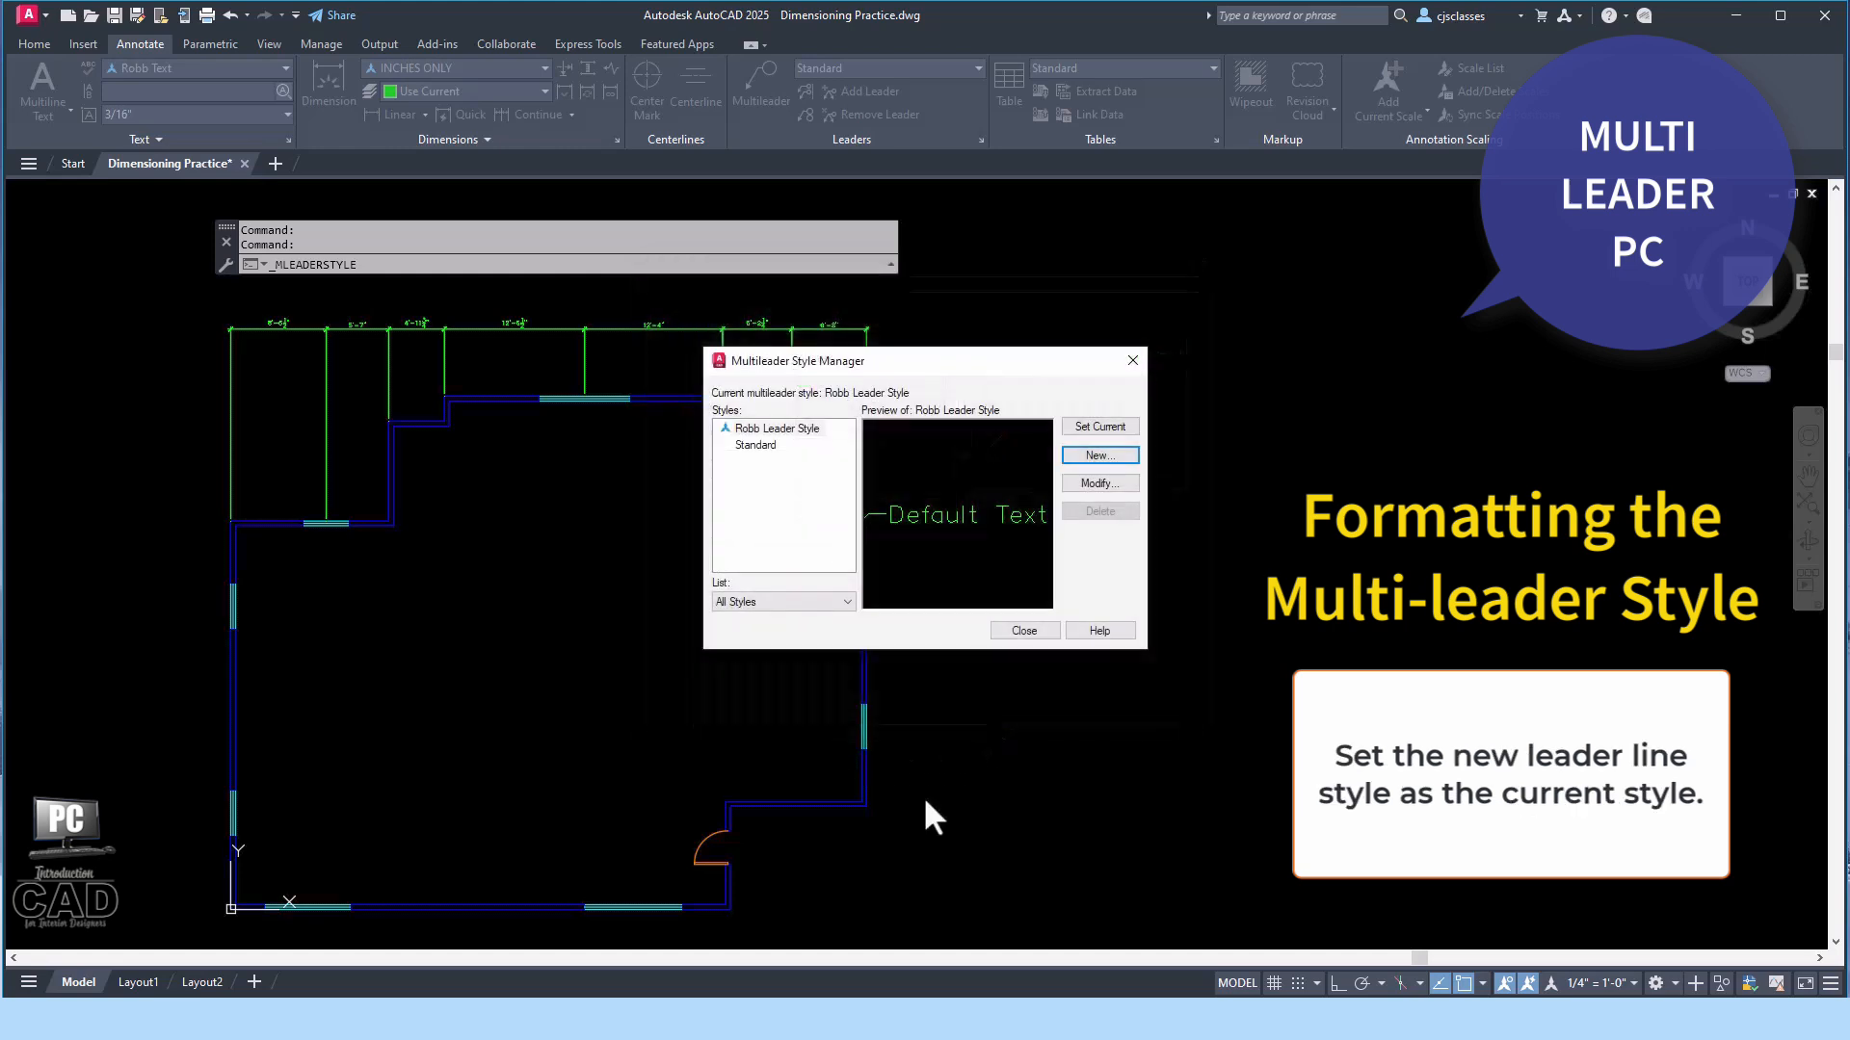
left_click(782, 428)
left_click(1120, 426)
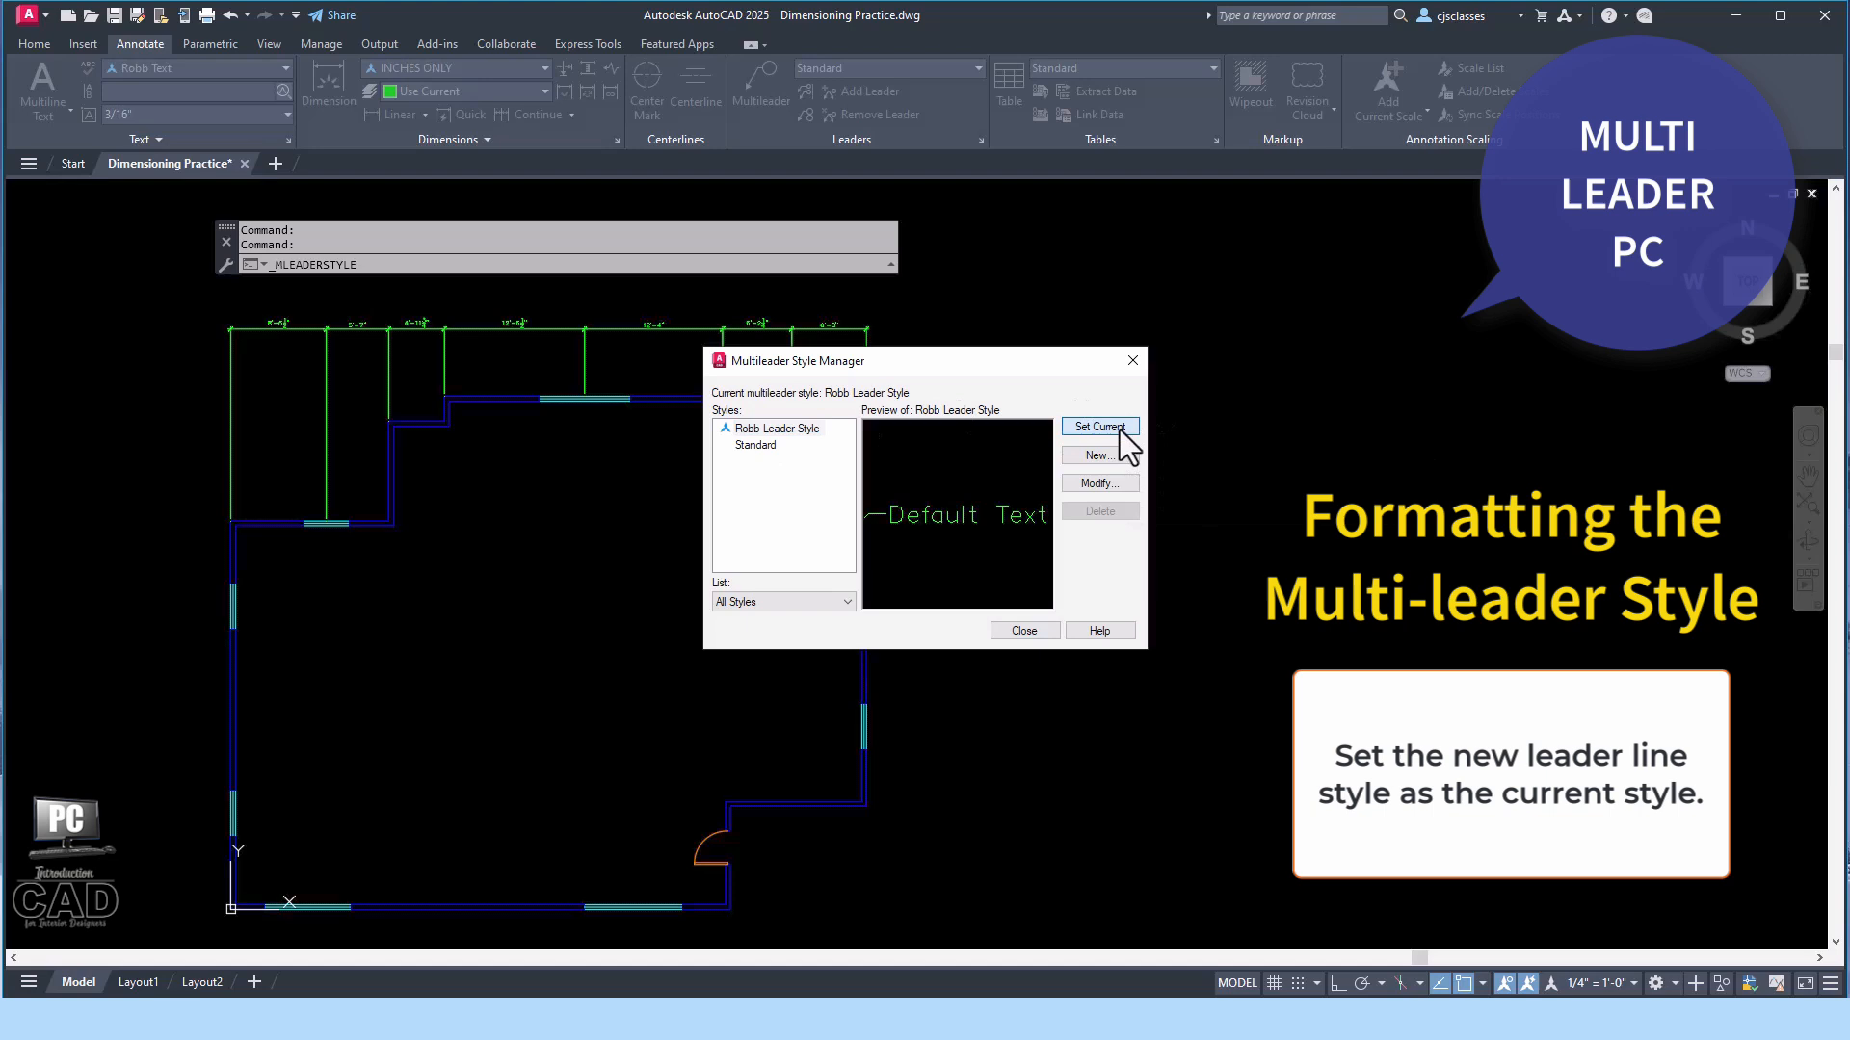
left_click(1045, 631)
Place a straight multileader from the plan's upper-right exterior corner, landing up and to the right, with the text "EXAMPLE LEADER LINE".
left_click(761, 77)
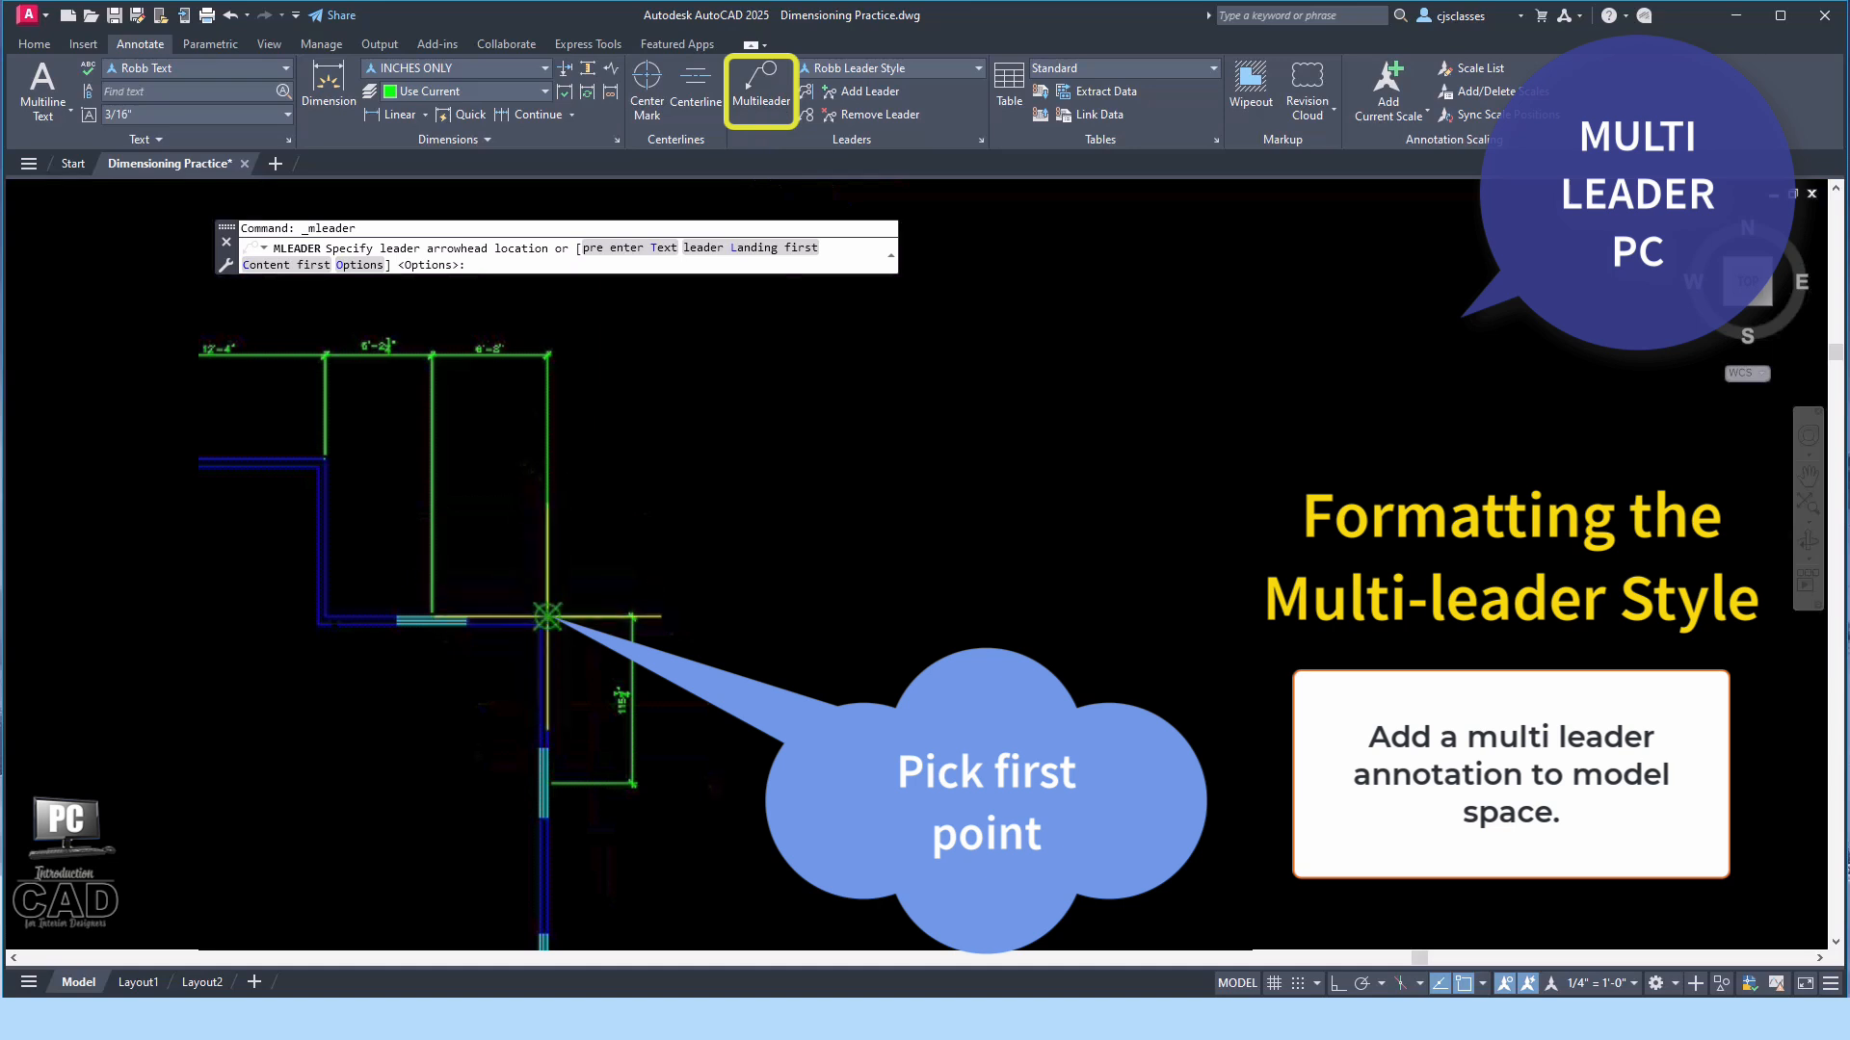
left_click(546, 617)
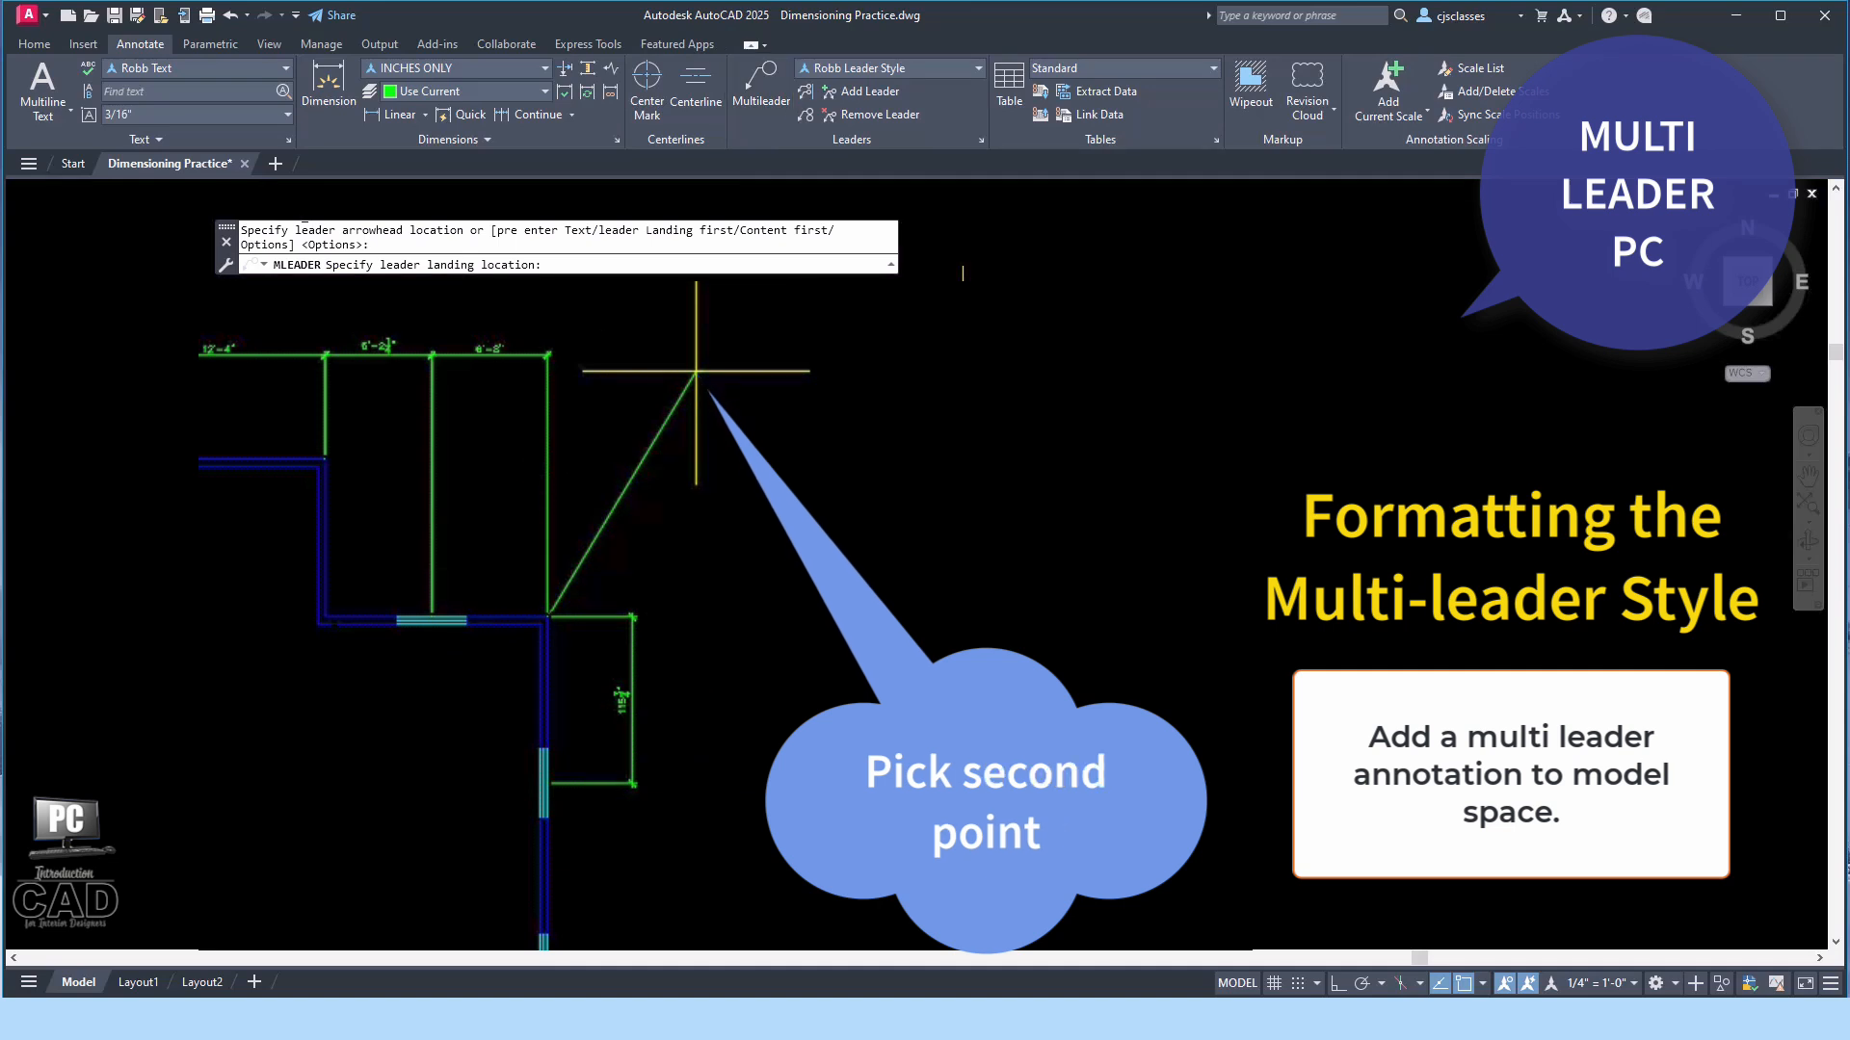
left_click(700, 374)
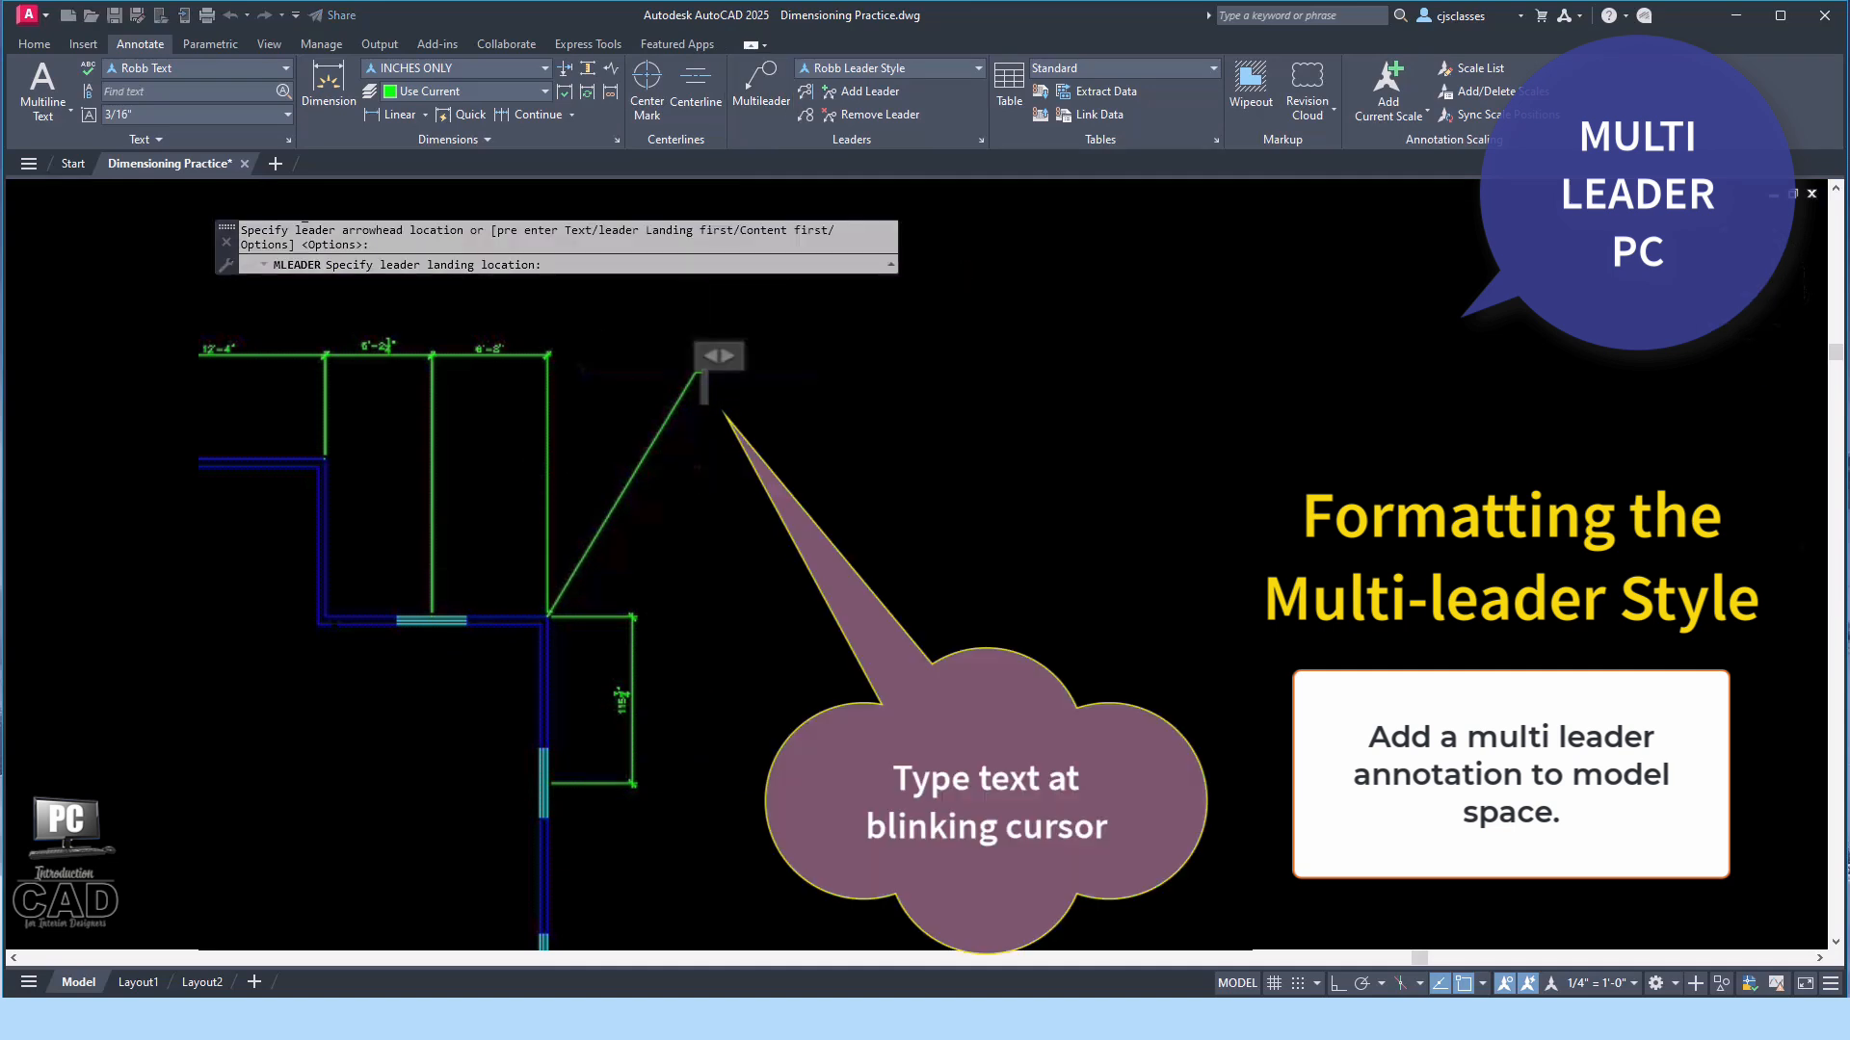
type("EX")
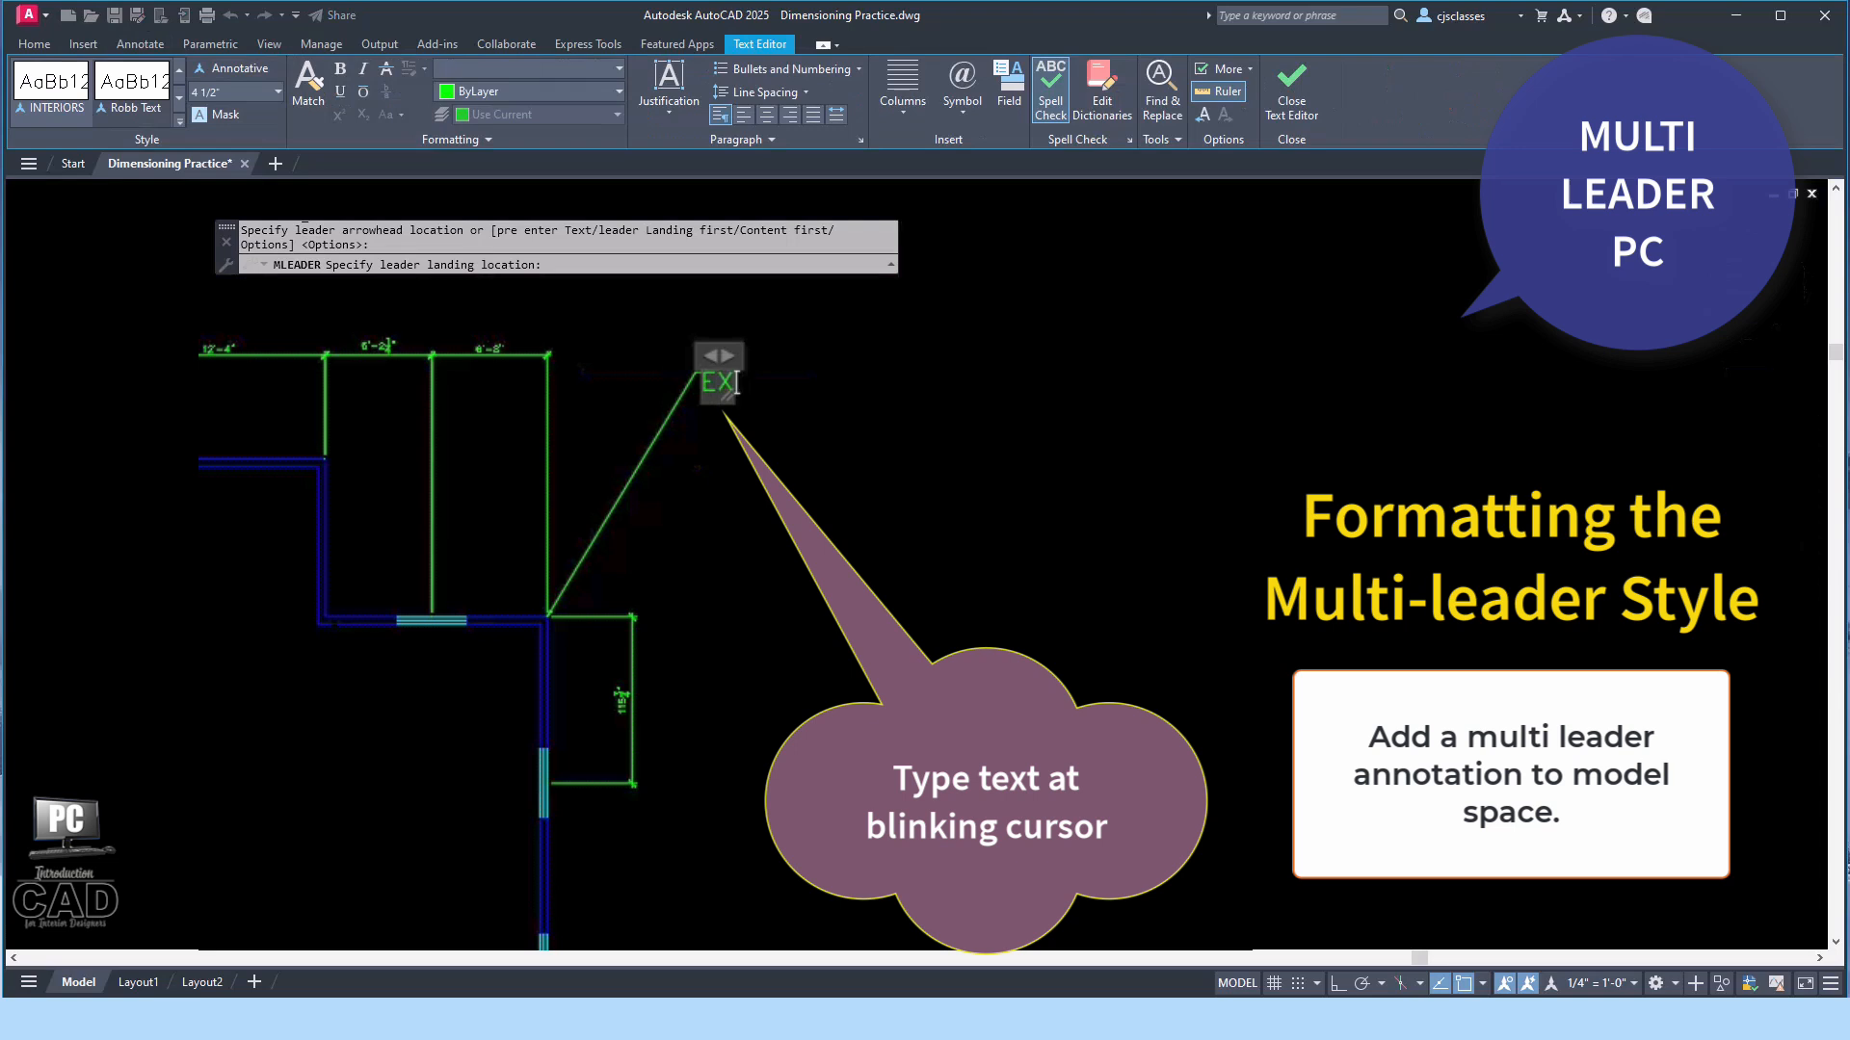
type("AMPLE")
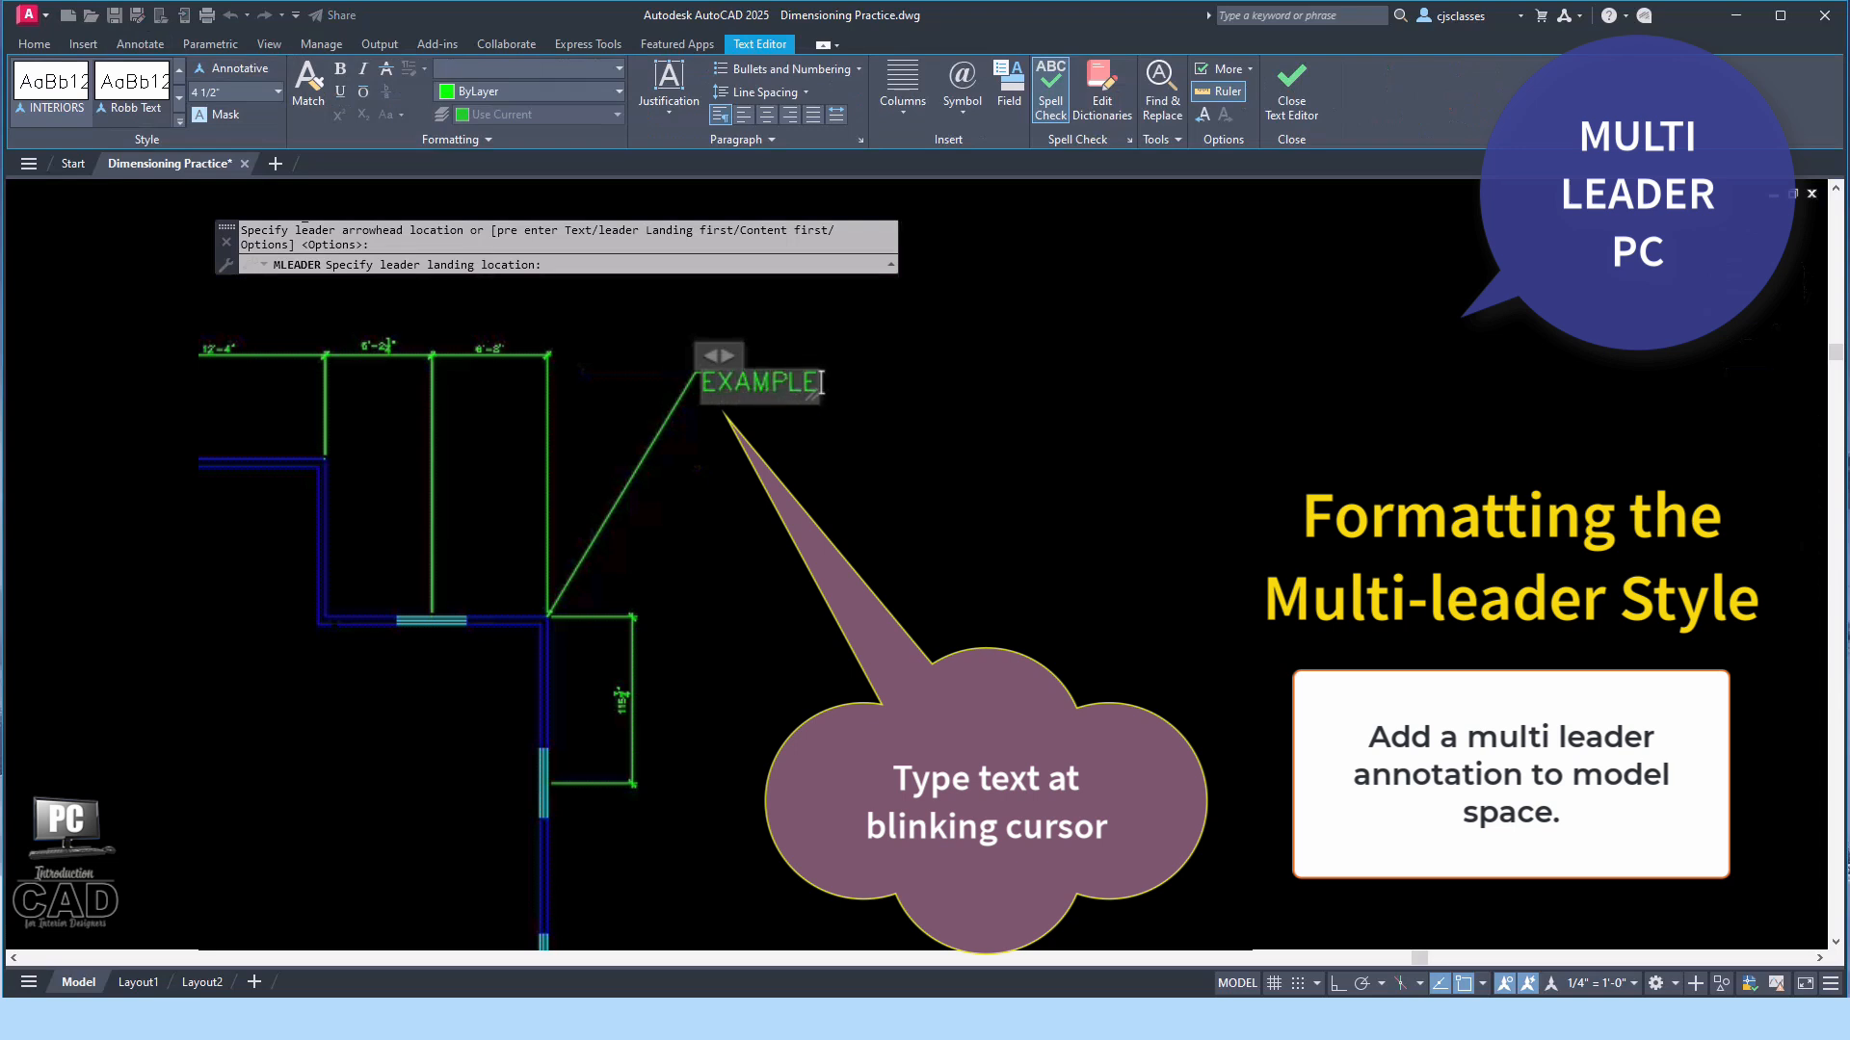
type(" LEADE")
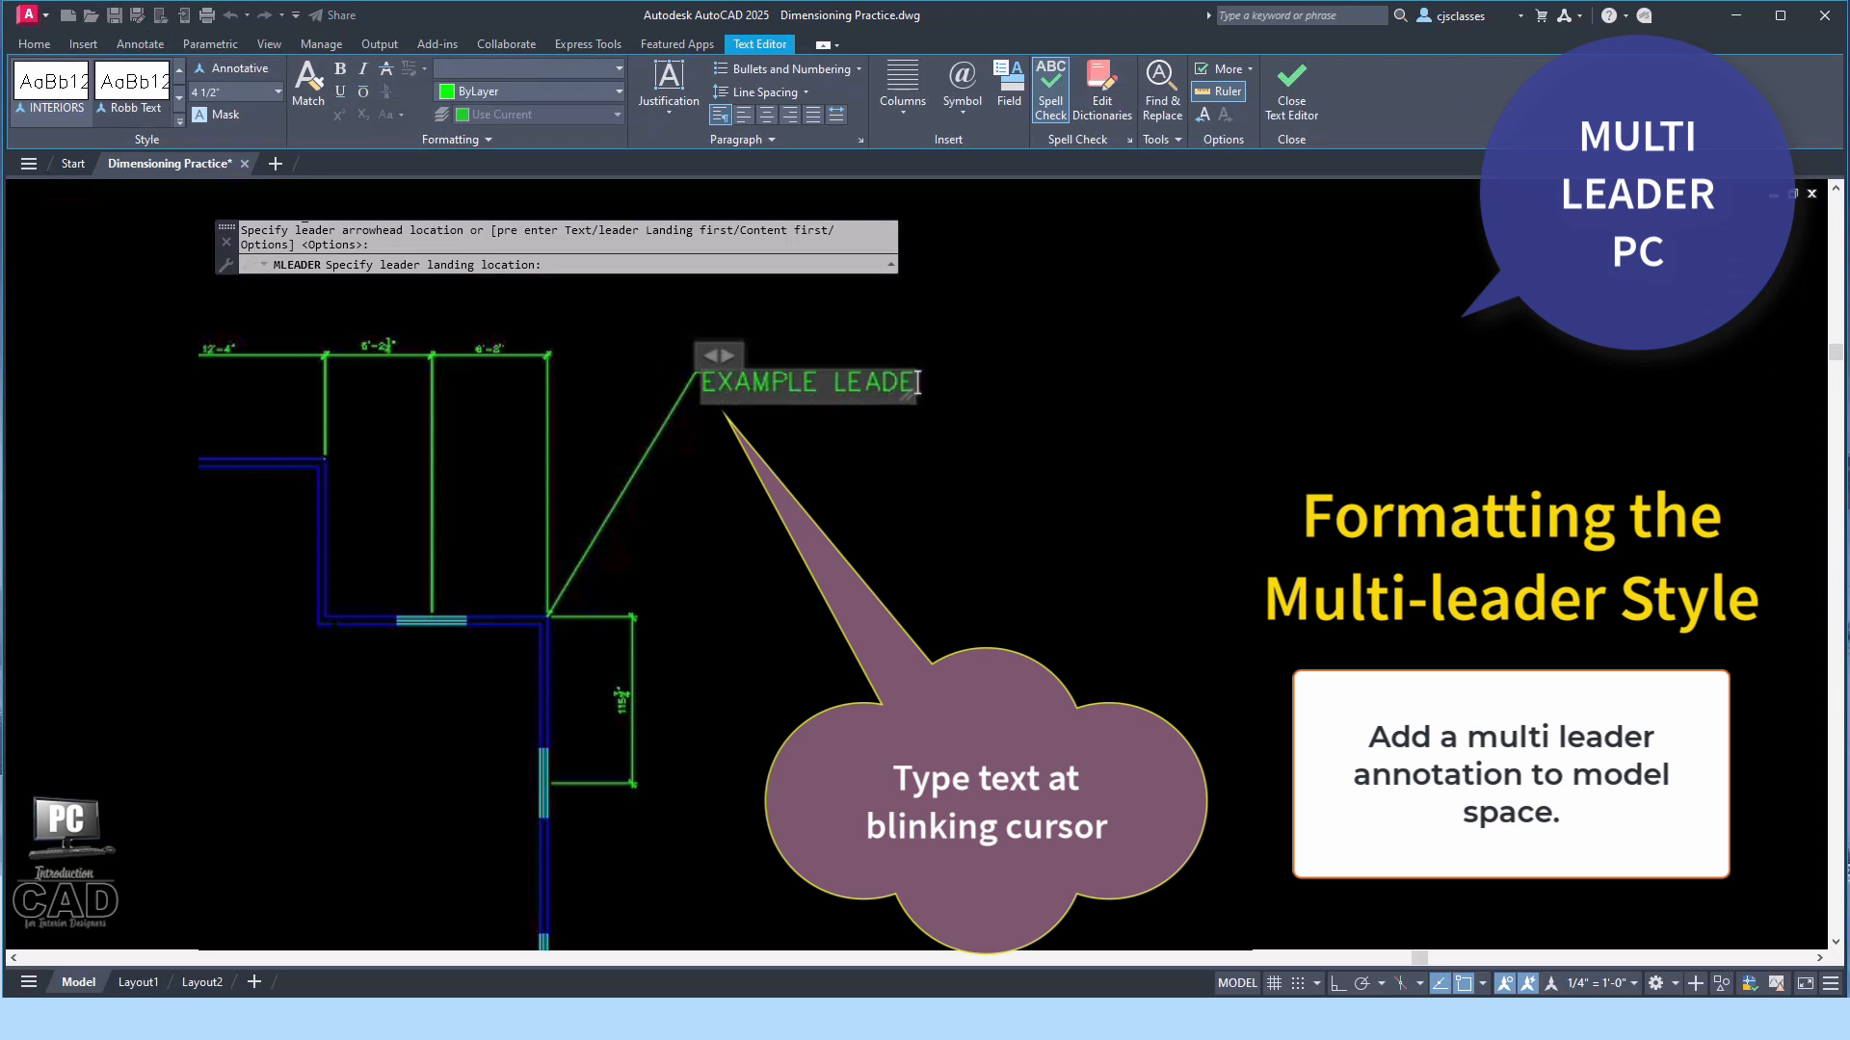
type("R LINE")
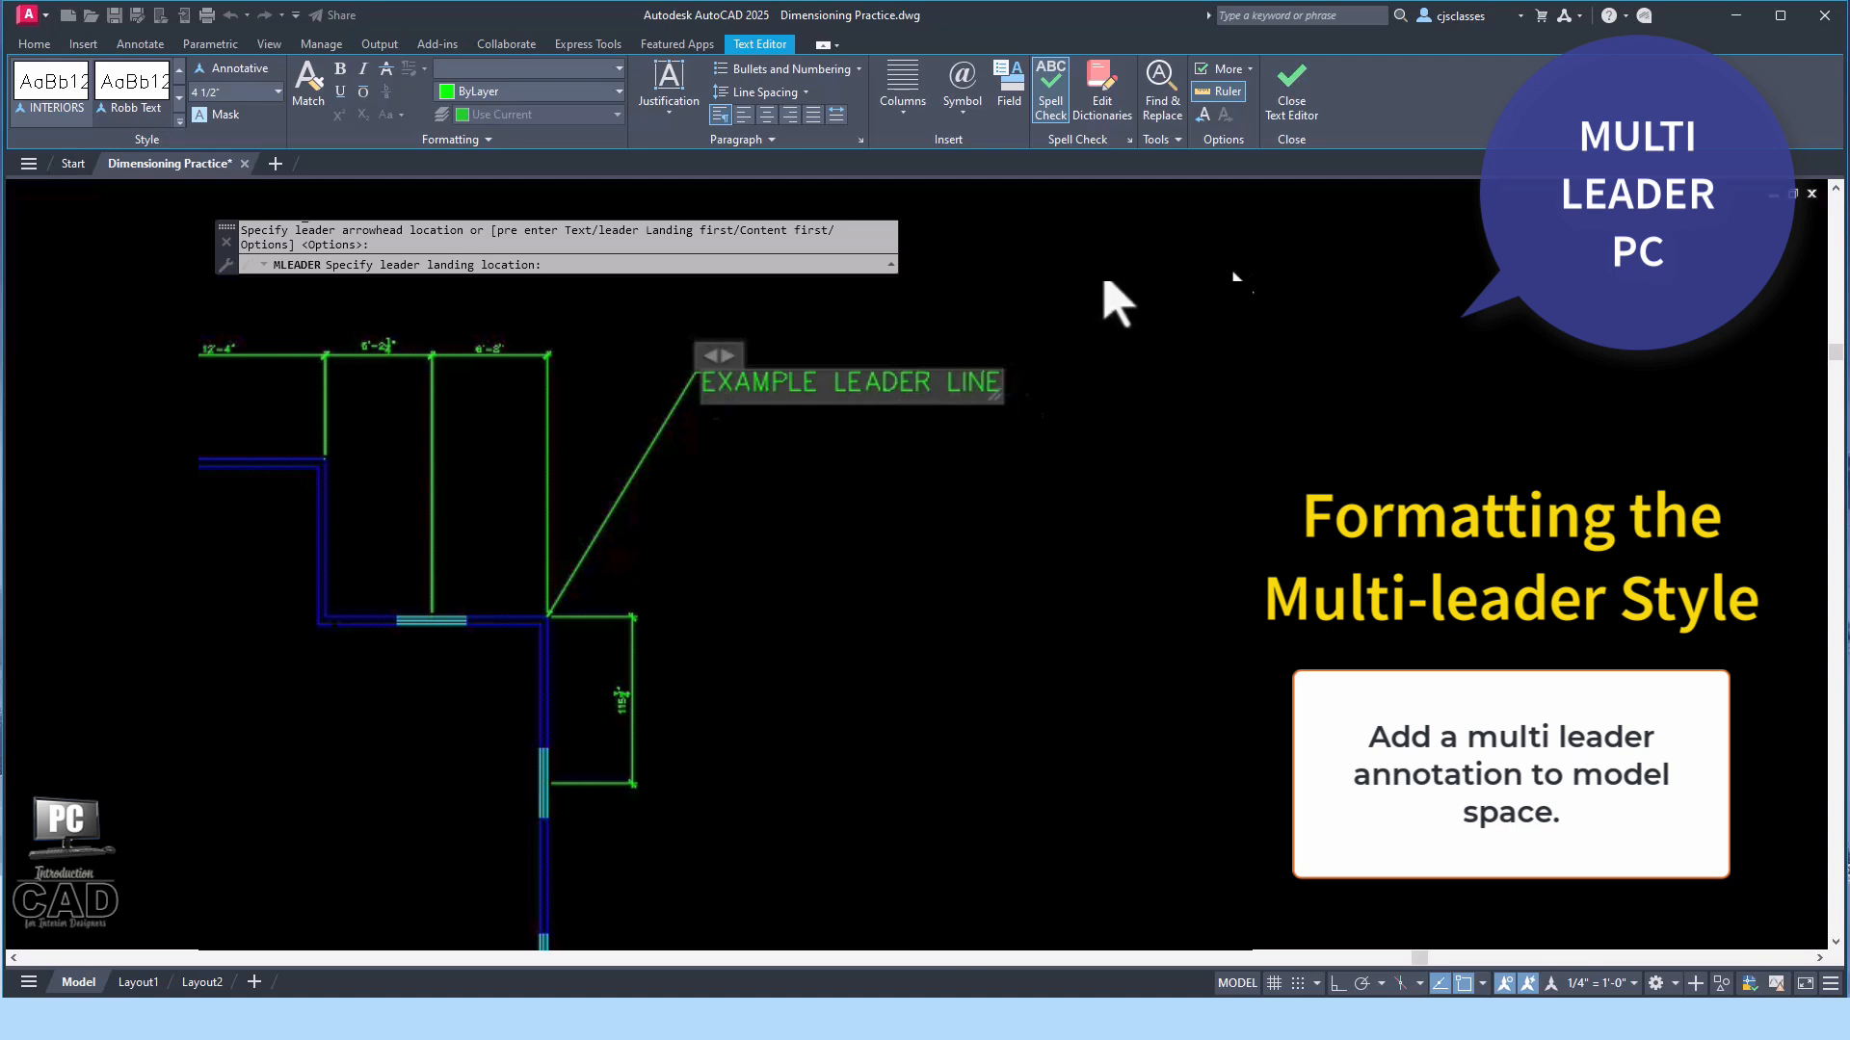
left_click(1287, 67)
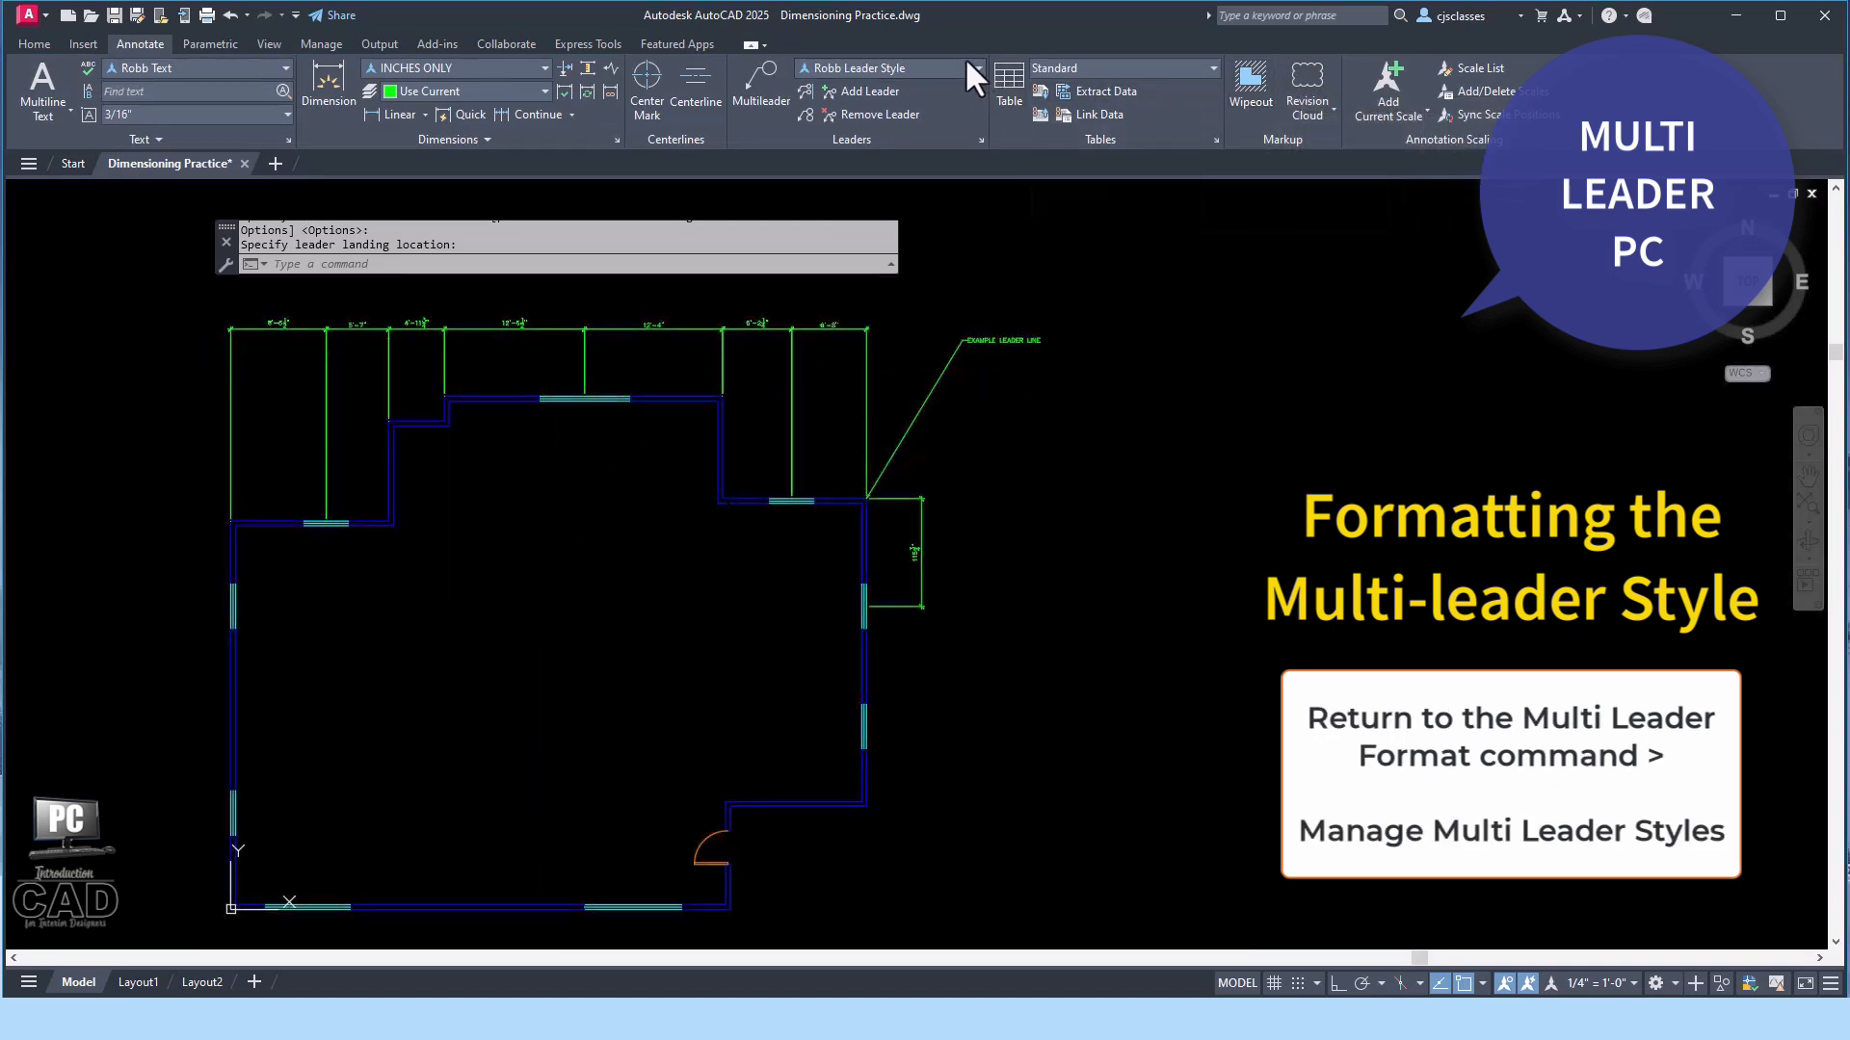
Create a new annotative multileader style named "CURVED LEADER", starting from the surname-named leader style.
left_click(962, 61)
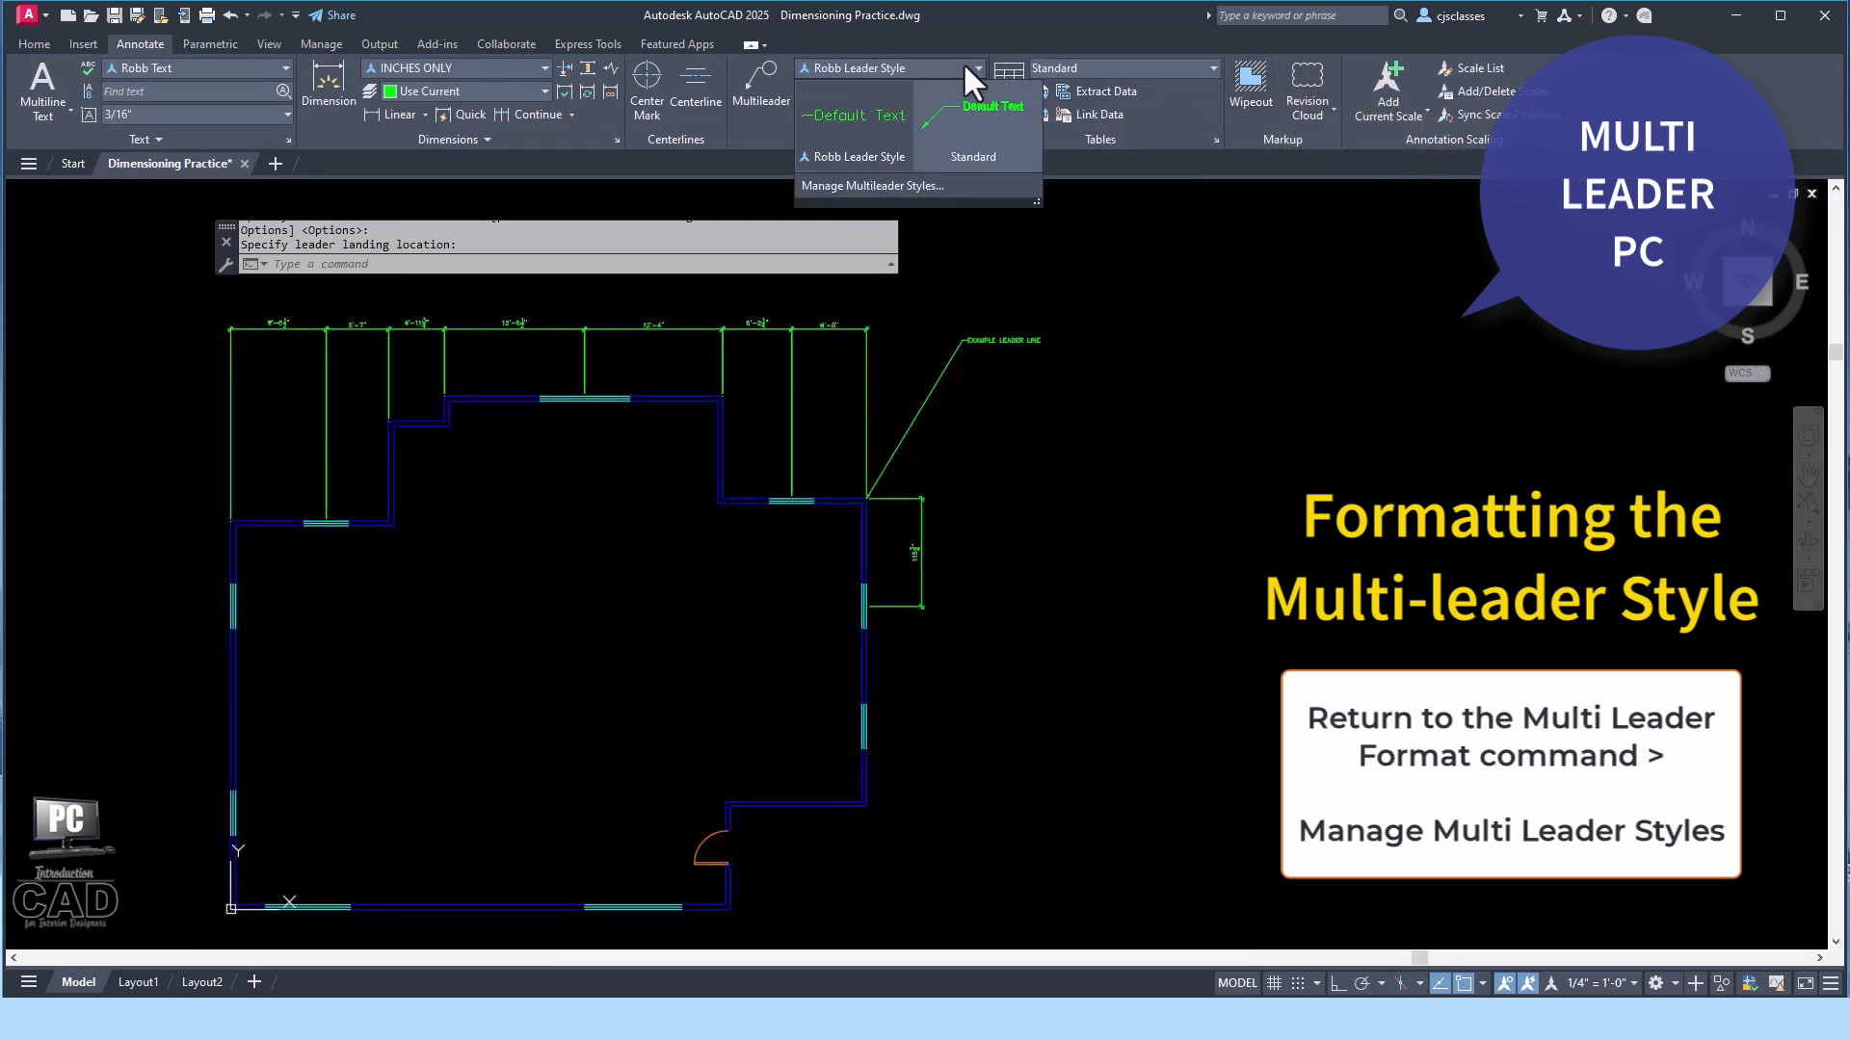
left_click(941, 184)
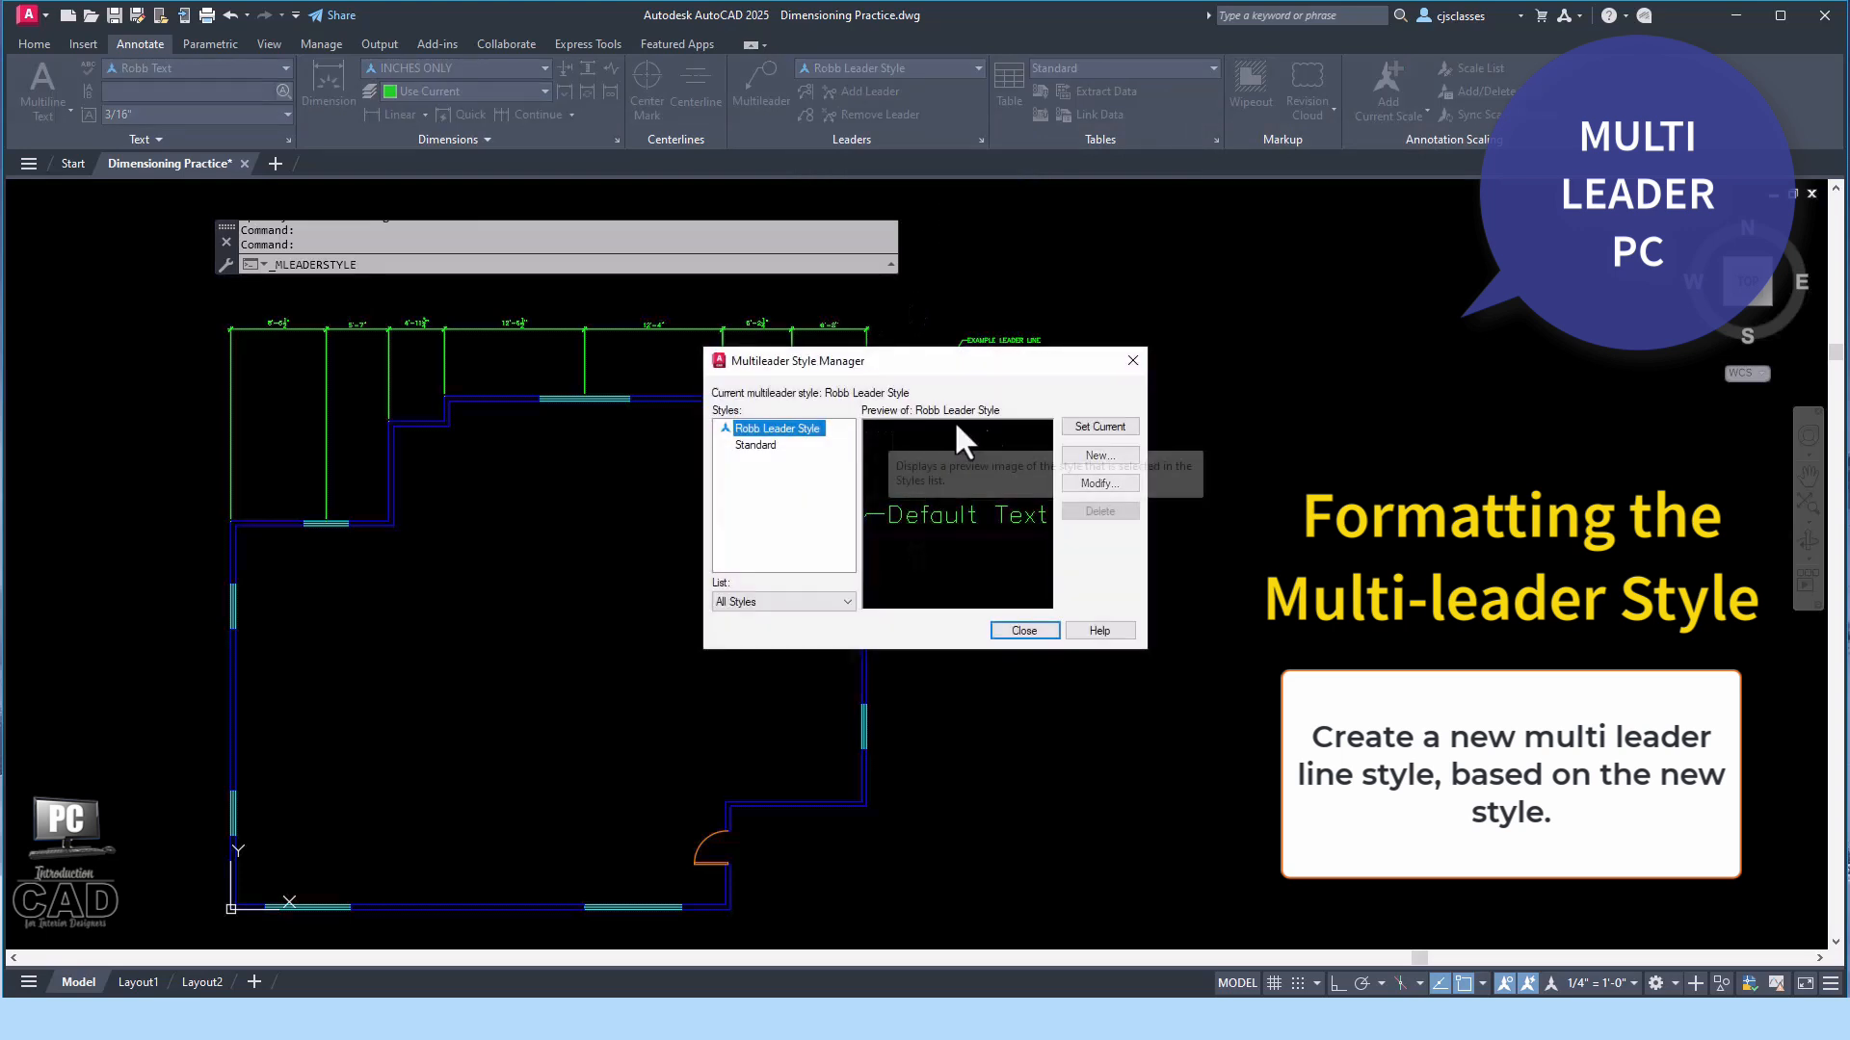
left_click(1082, 455)
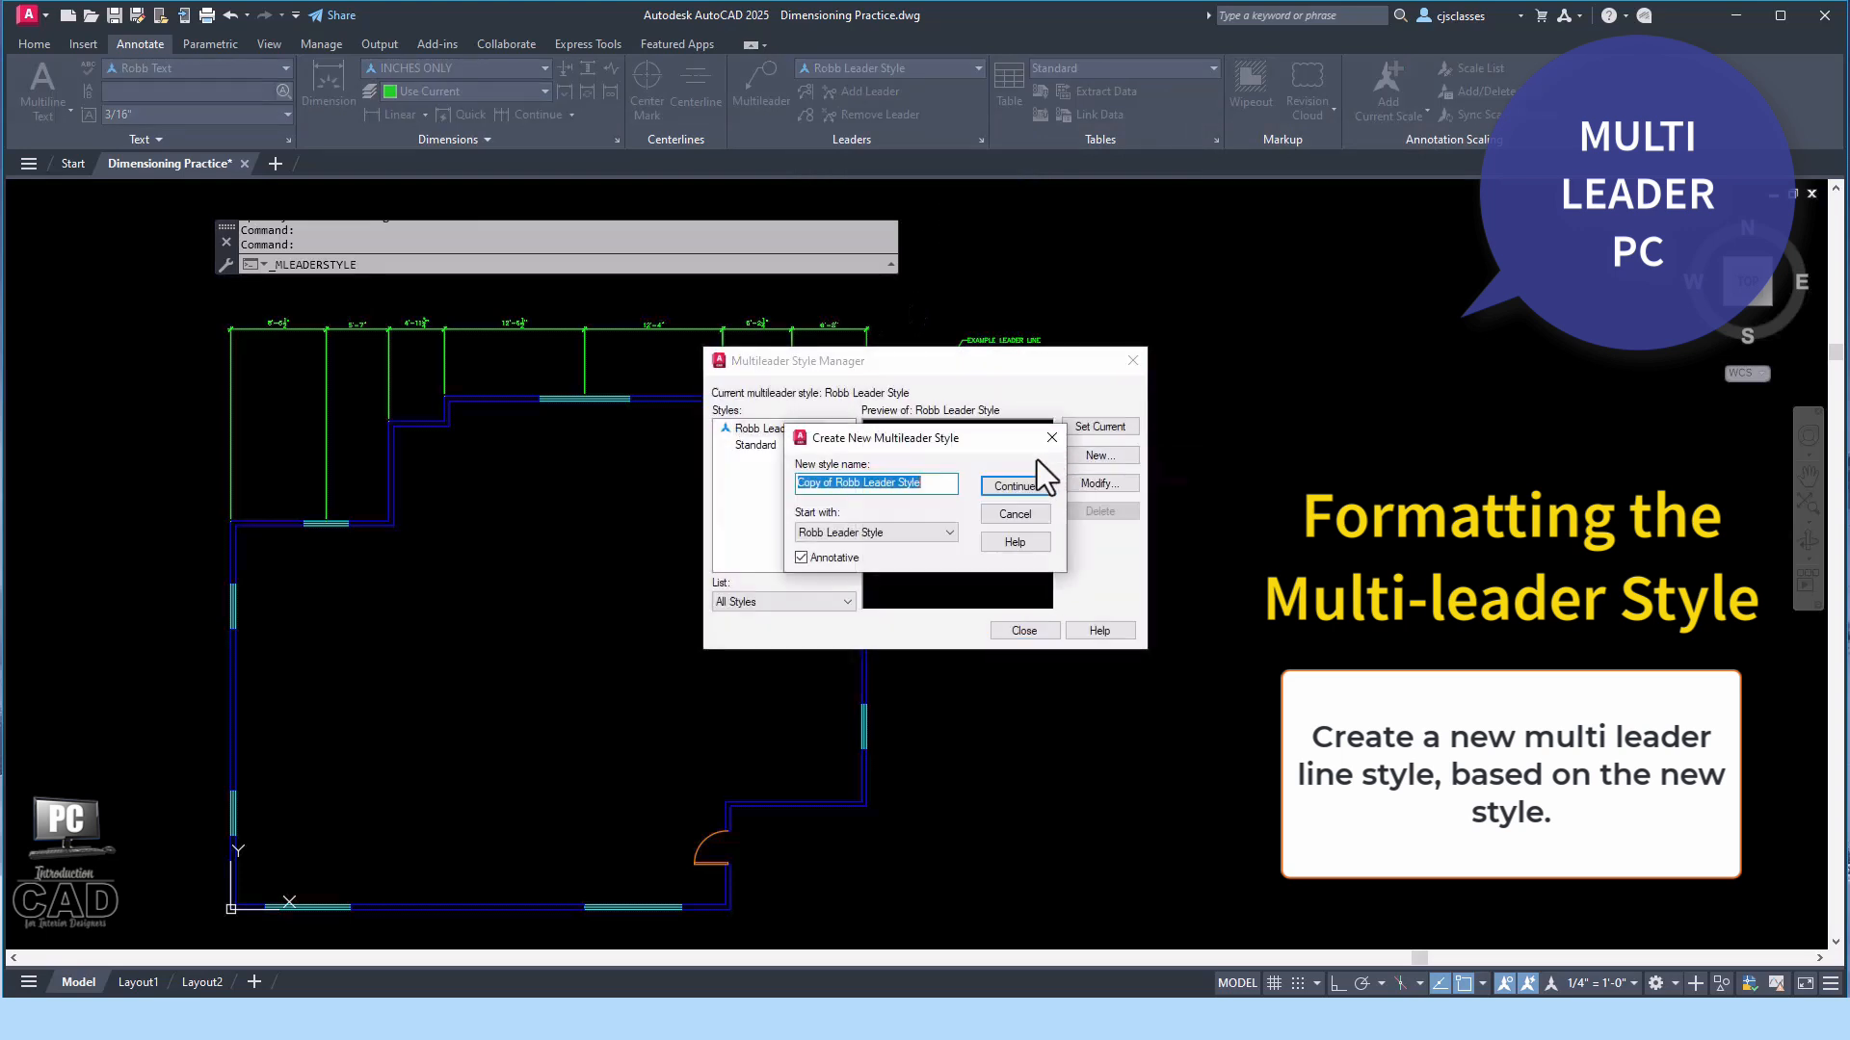
type("C")
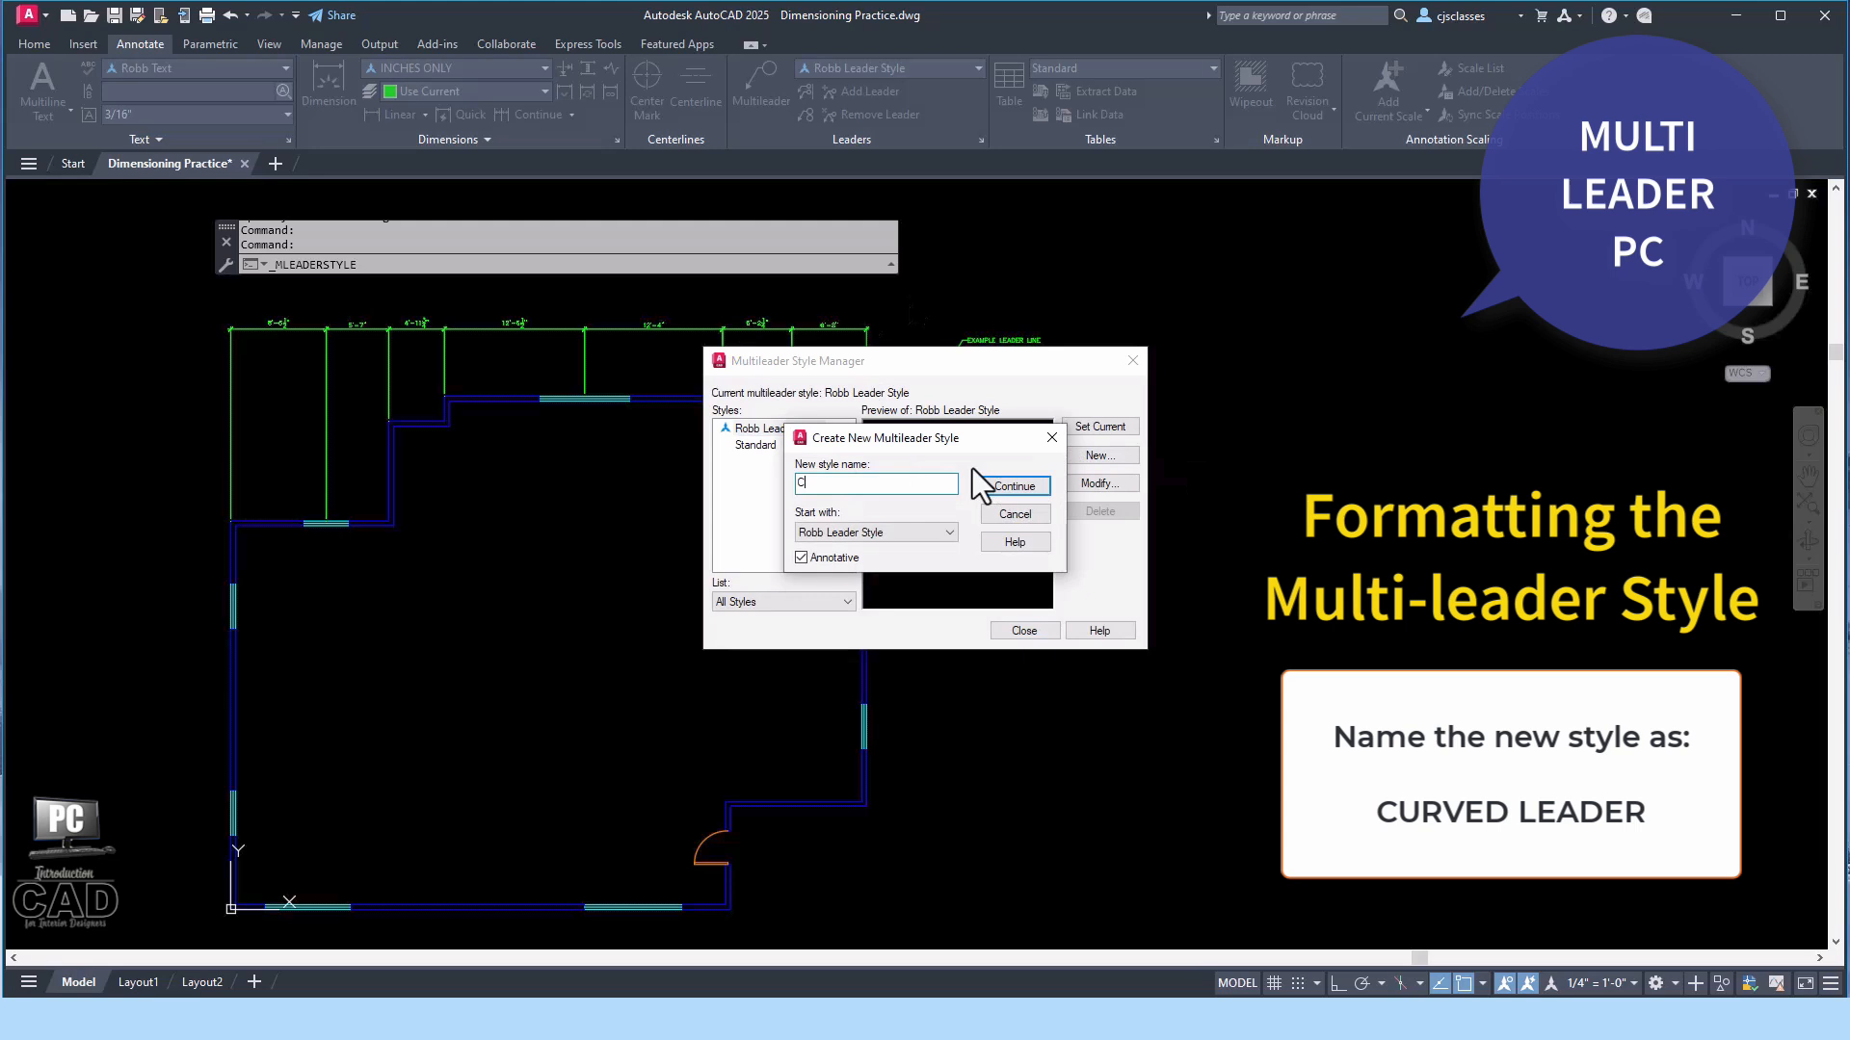
type("URVED LEADER")
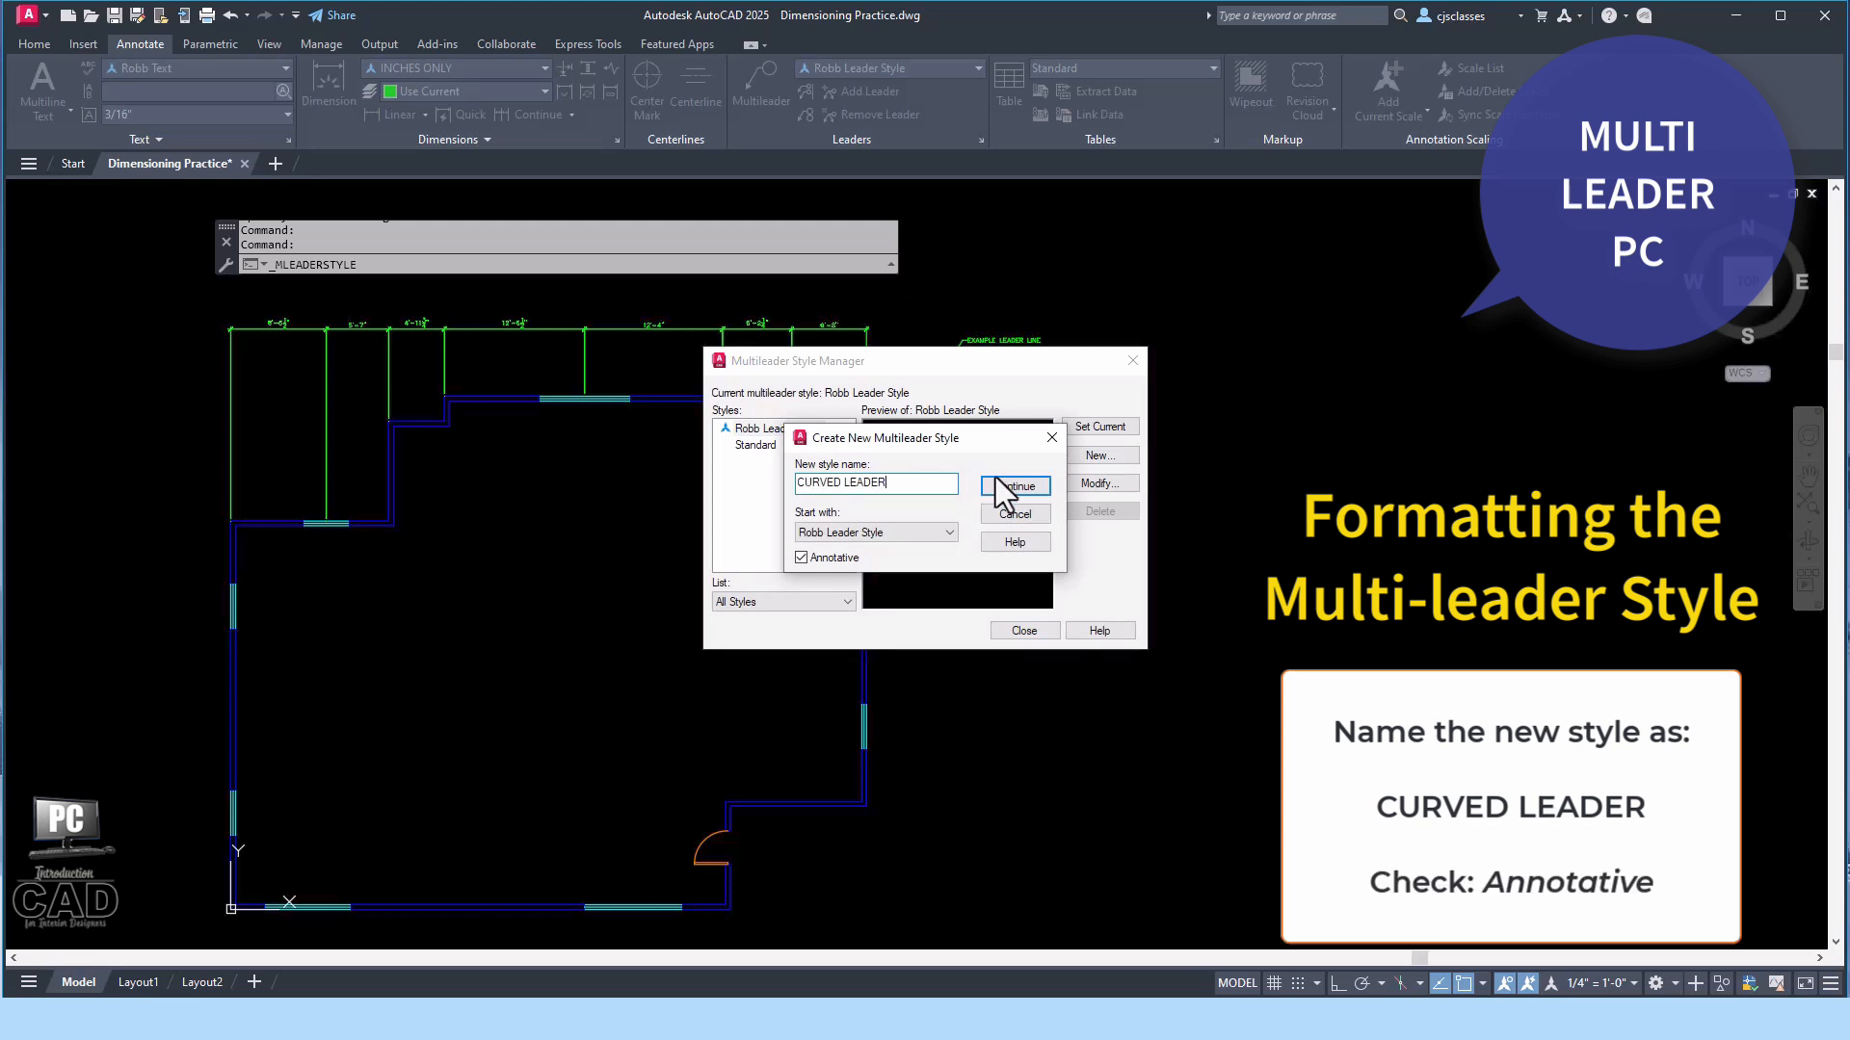
left_click(1001, 484)
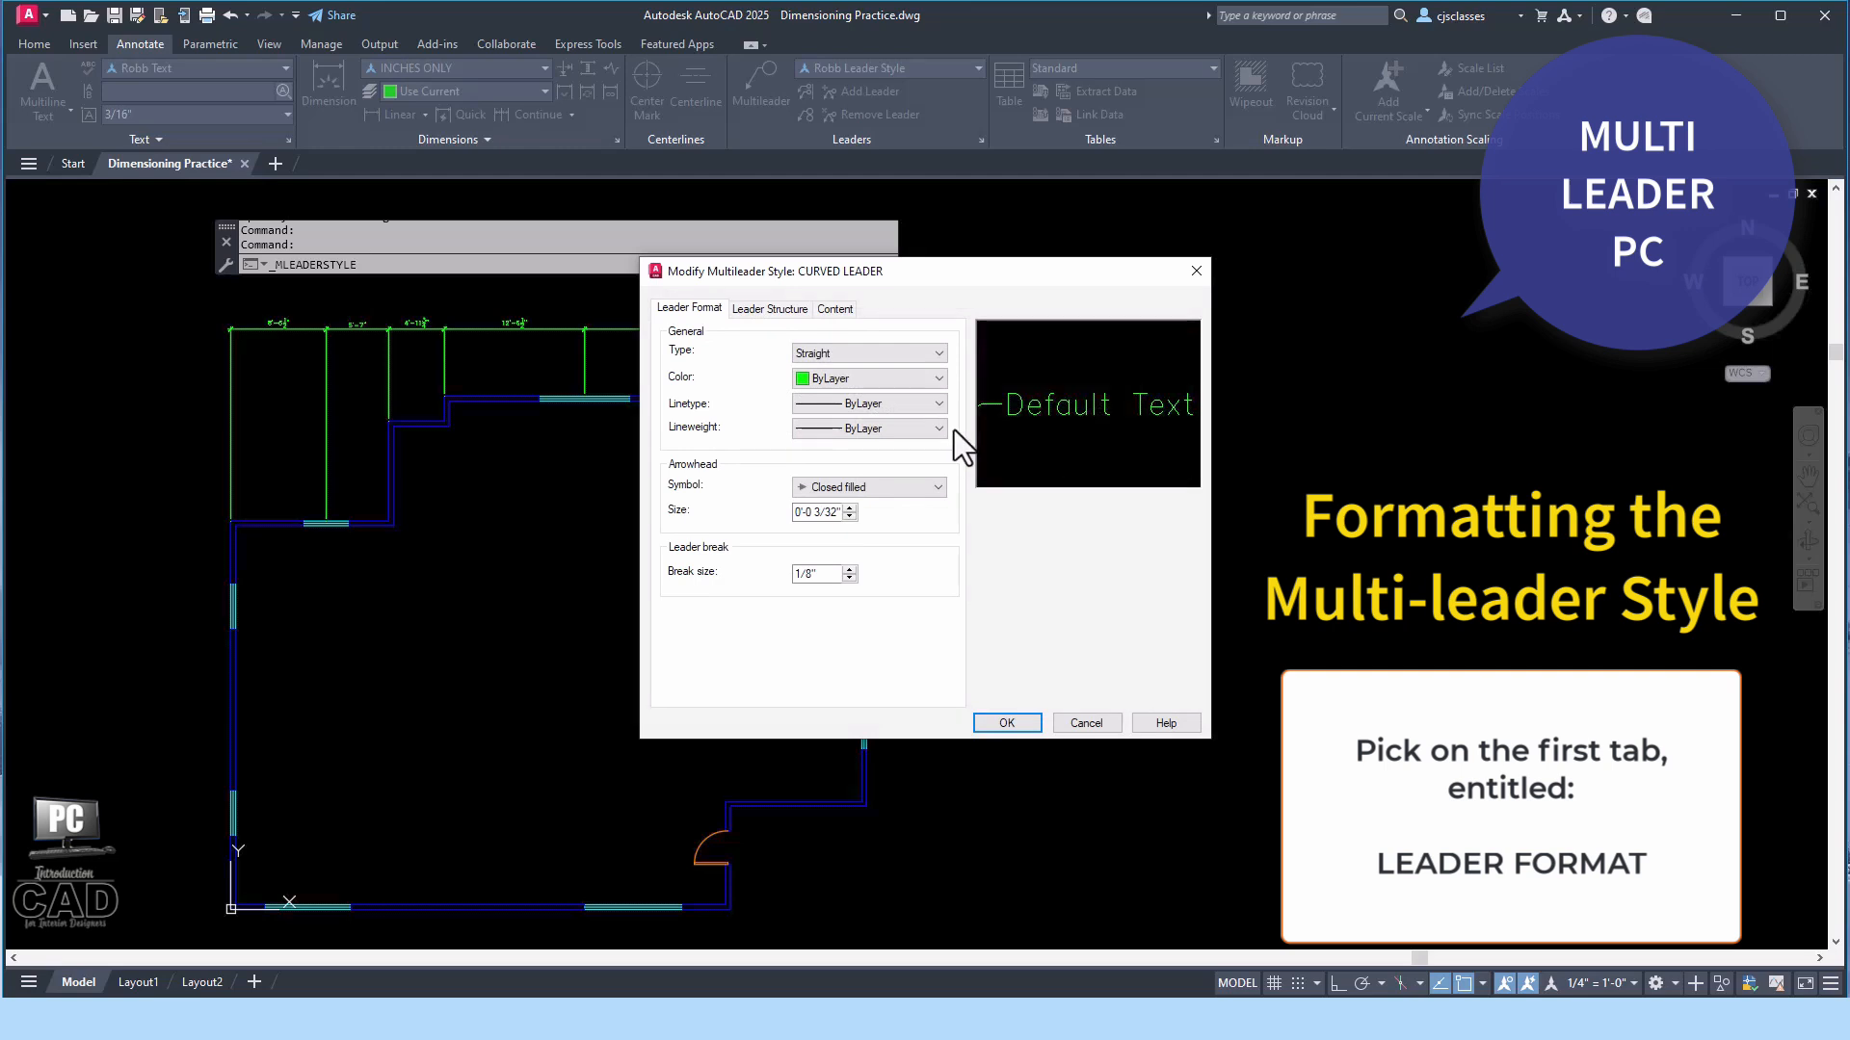
Set the CURVED LEADER style's leader type to Spline and its arrowhead symbol to Dot, and accept the style changes.
left_click(841, 349)
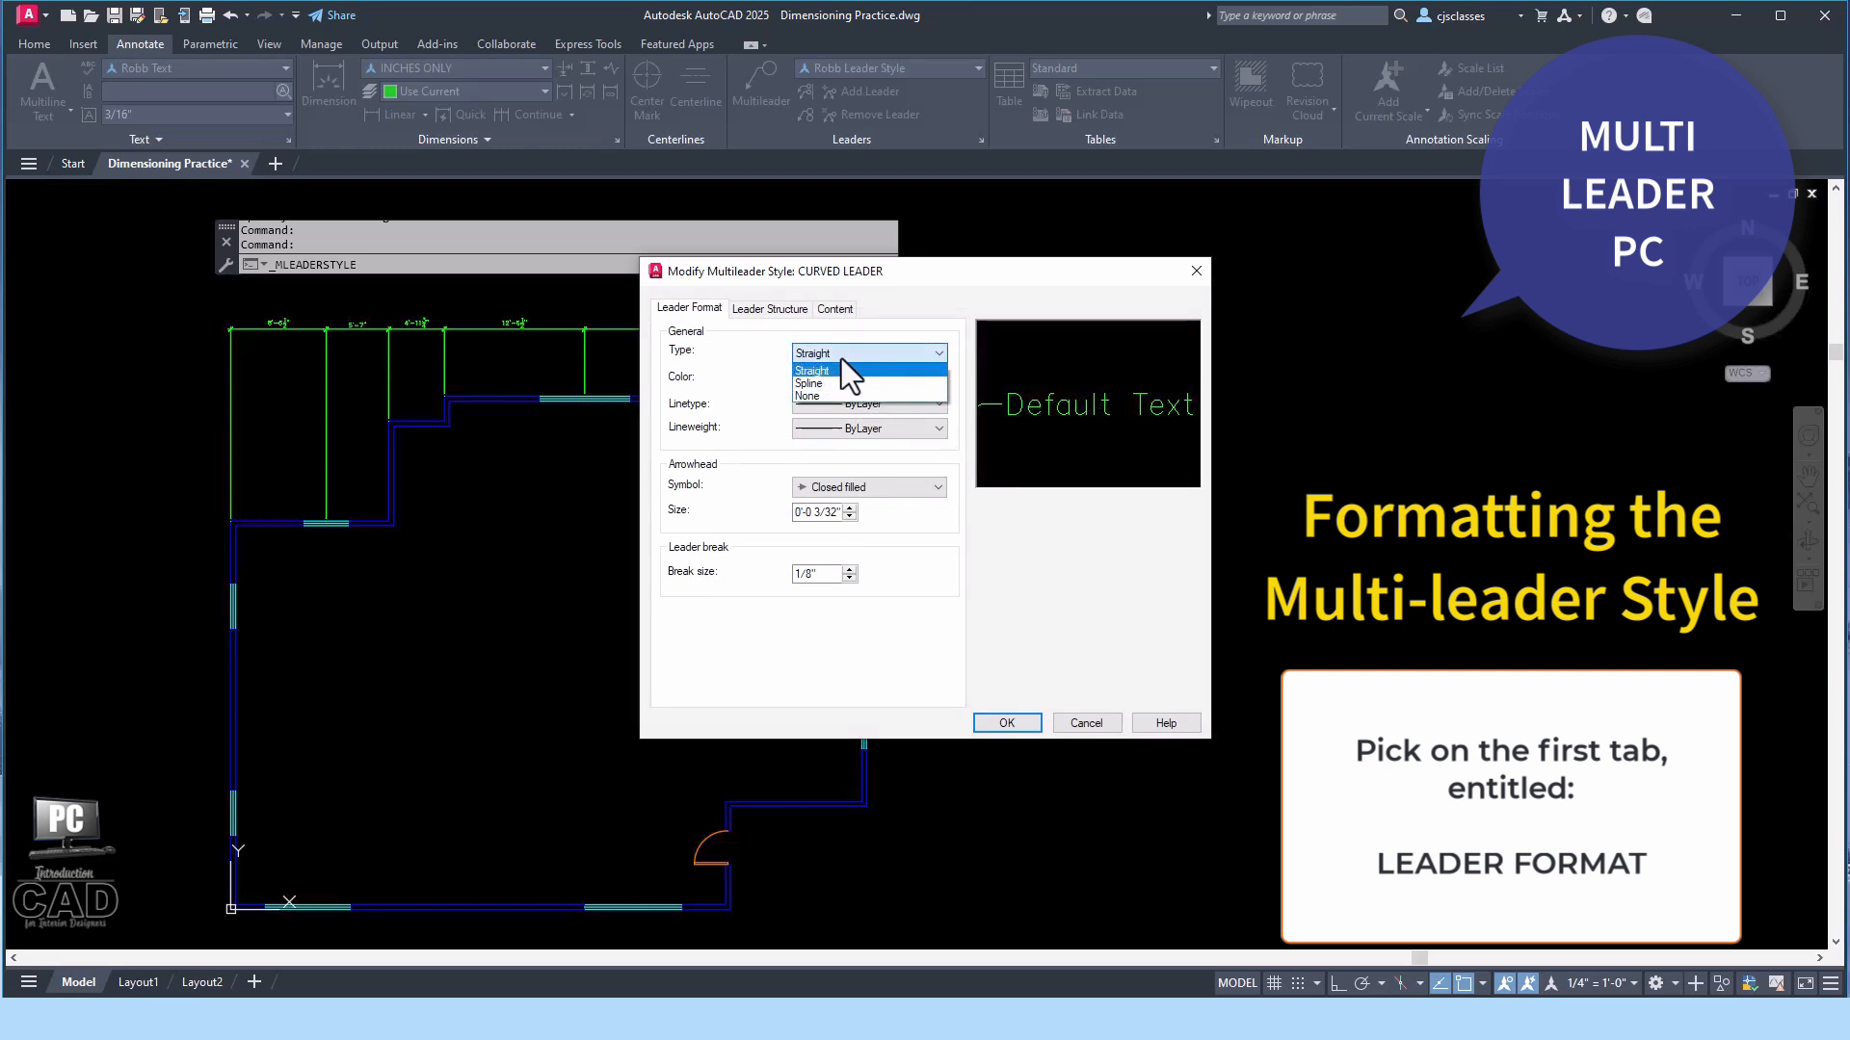
left_click(830, 383)
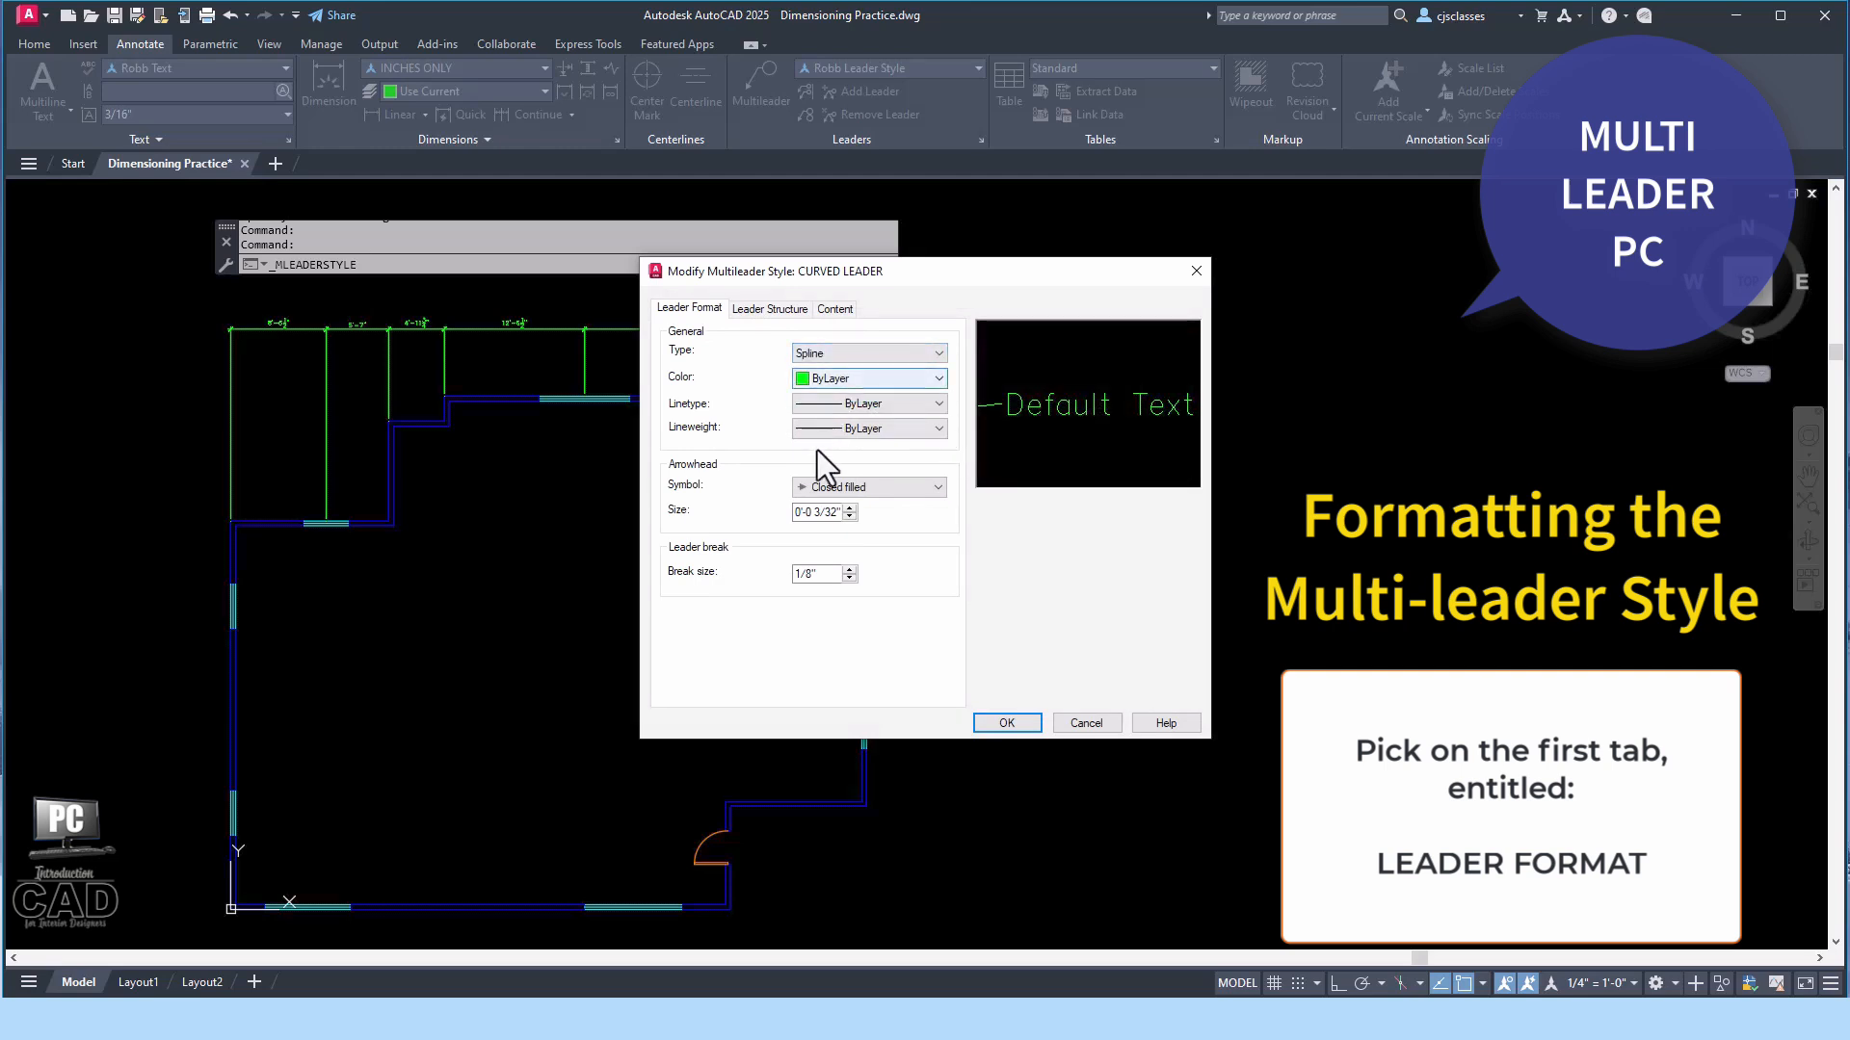
left_click(818, 490)
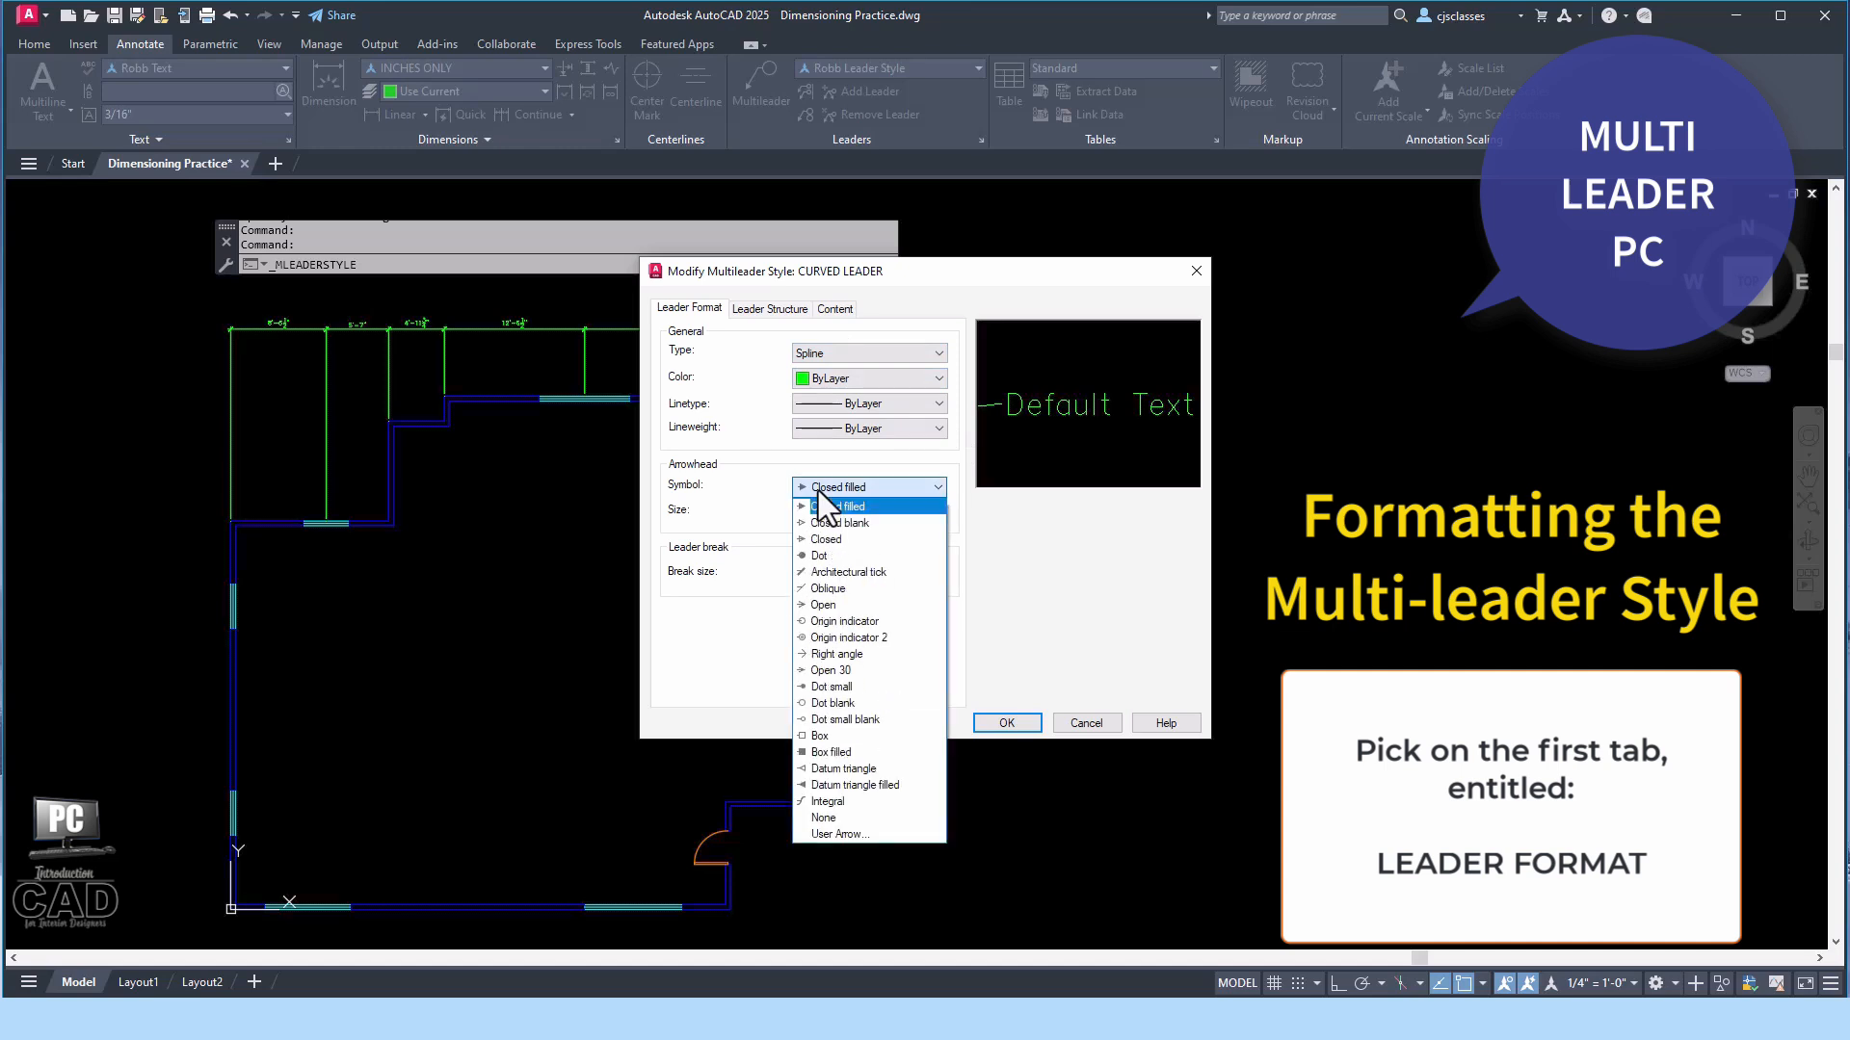
left_click(815, 556)
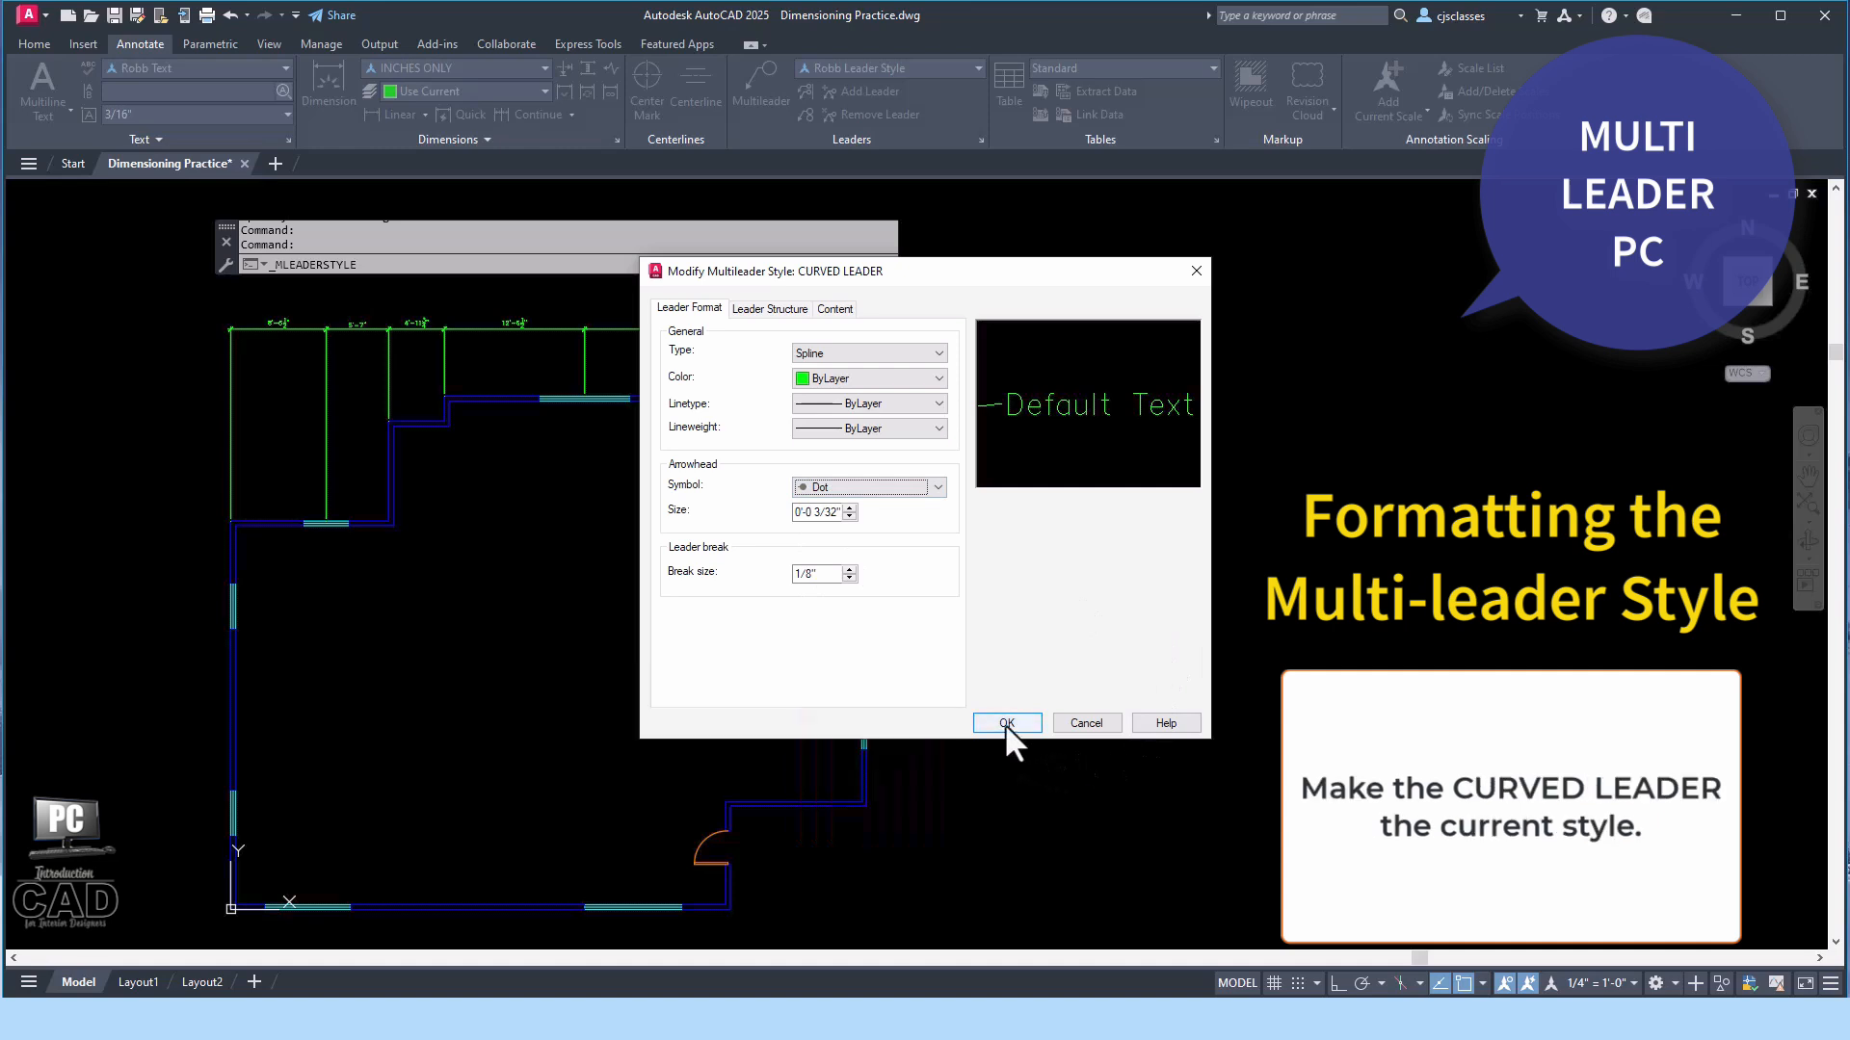
left_click(1005, 724)
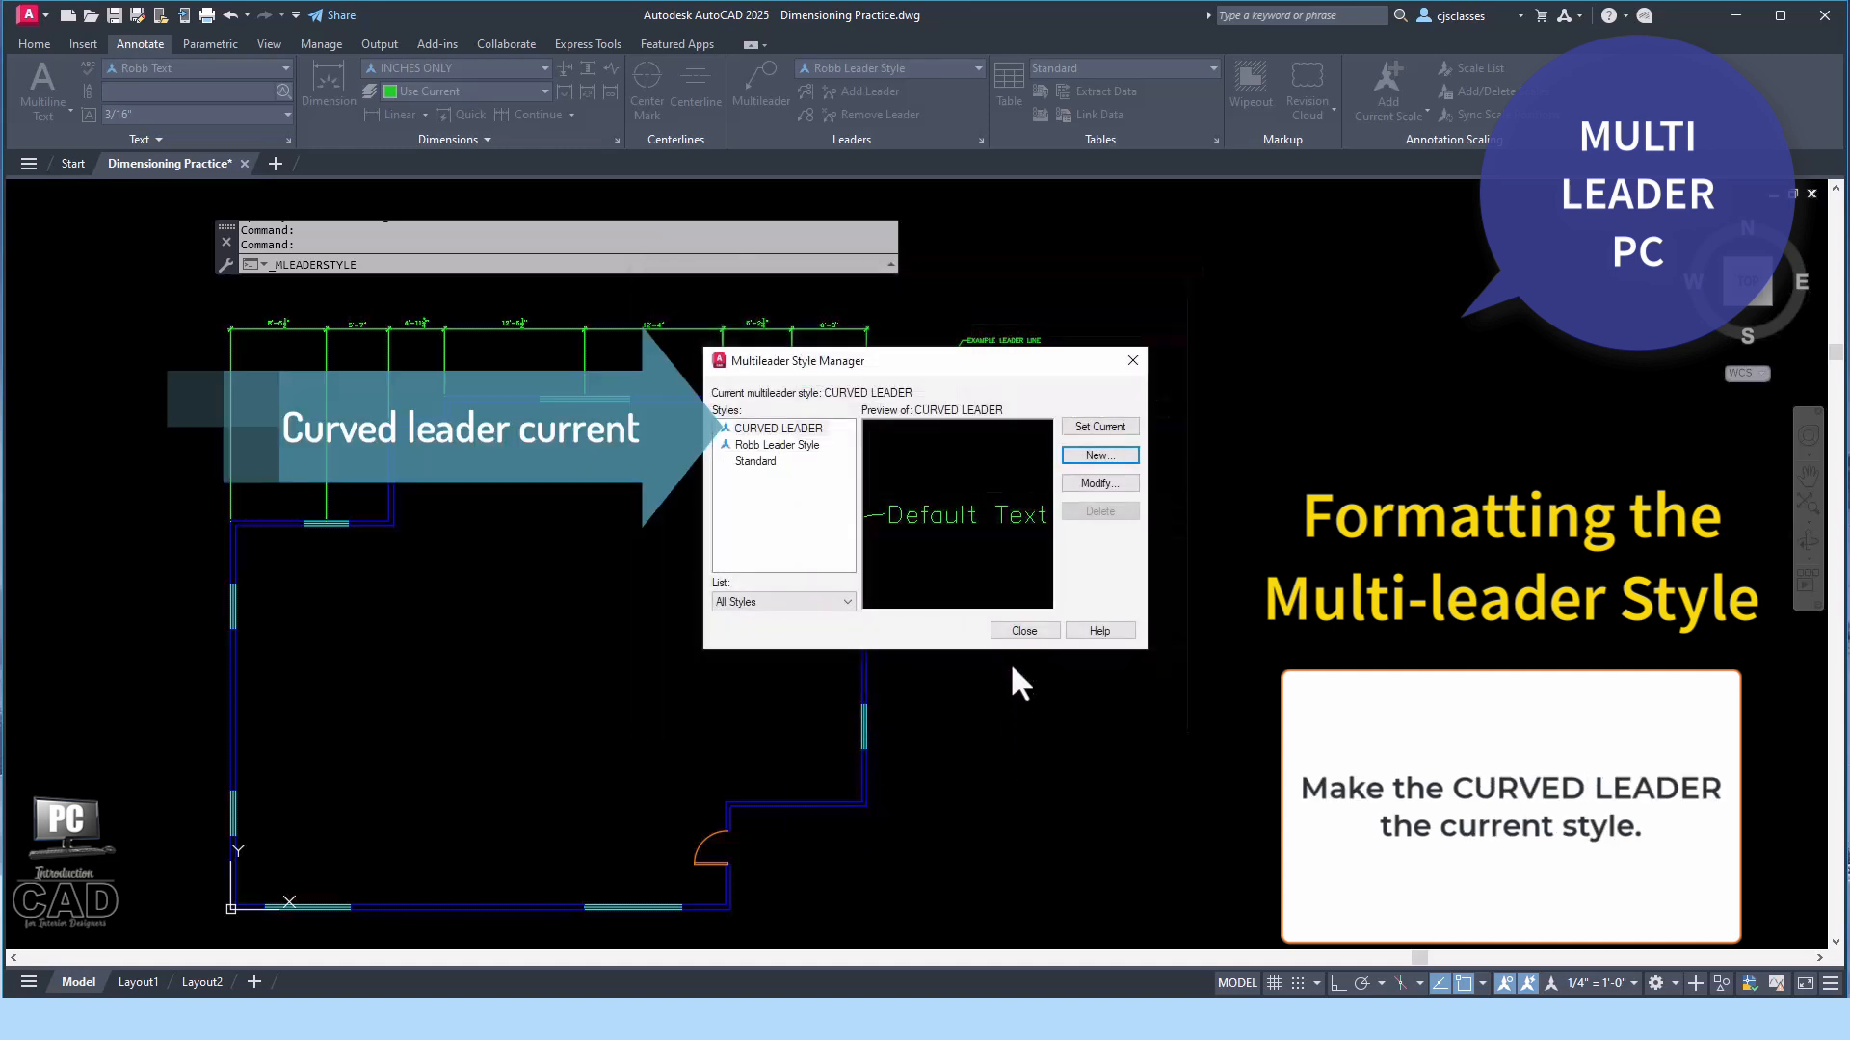
Make CURVED LEADER the current multileader style and close the style manager.
left_click(802, 428)
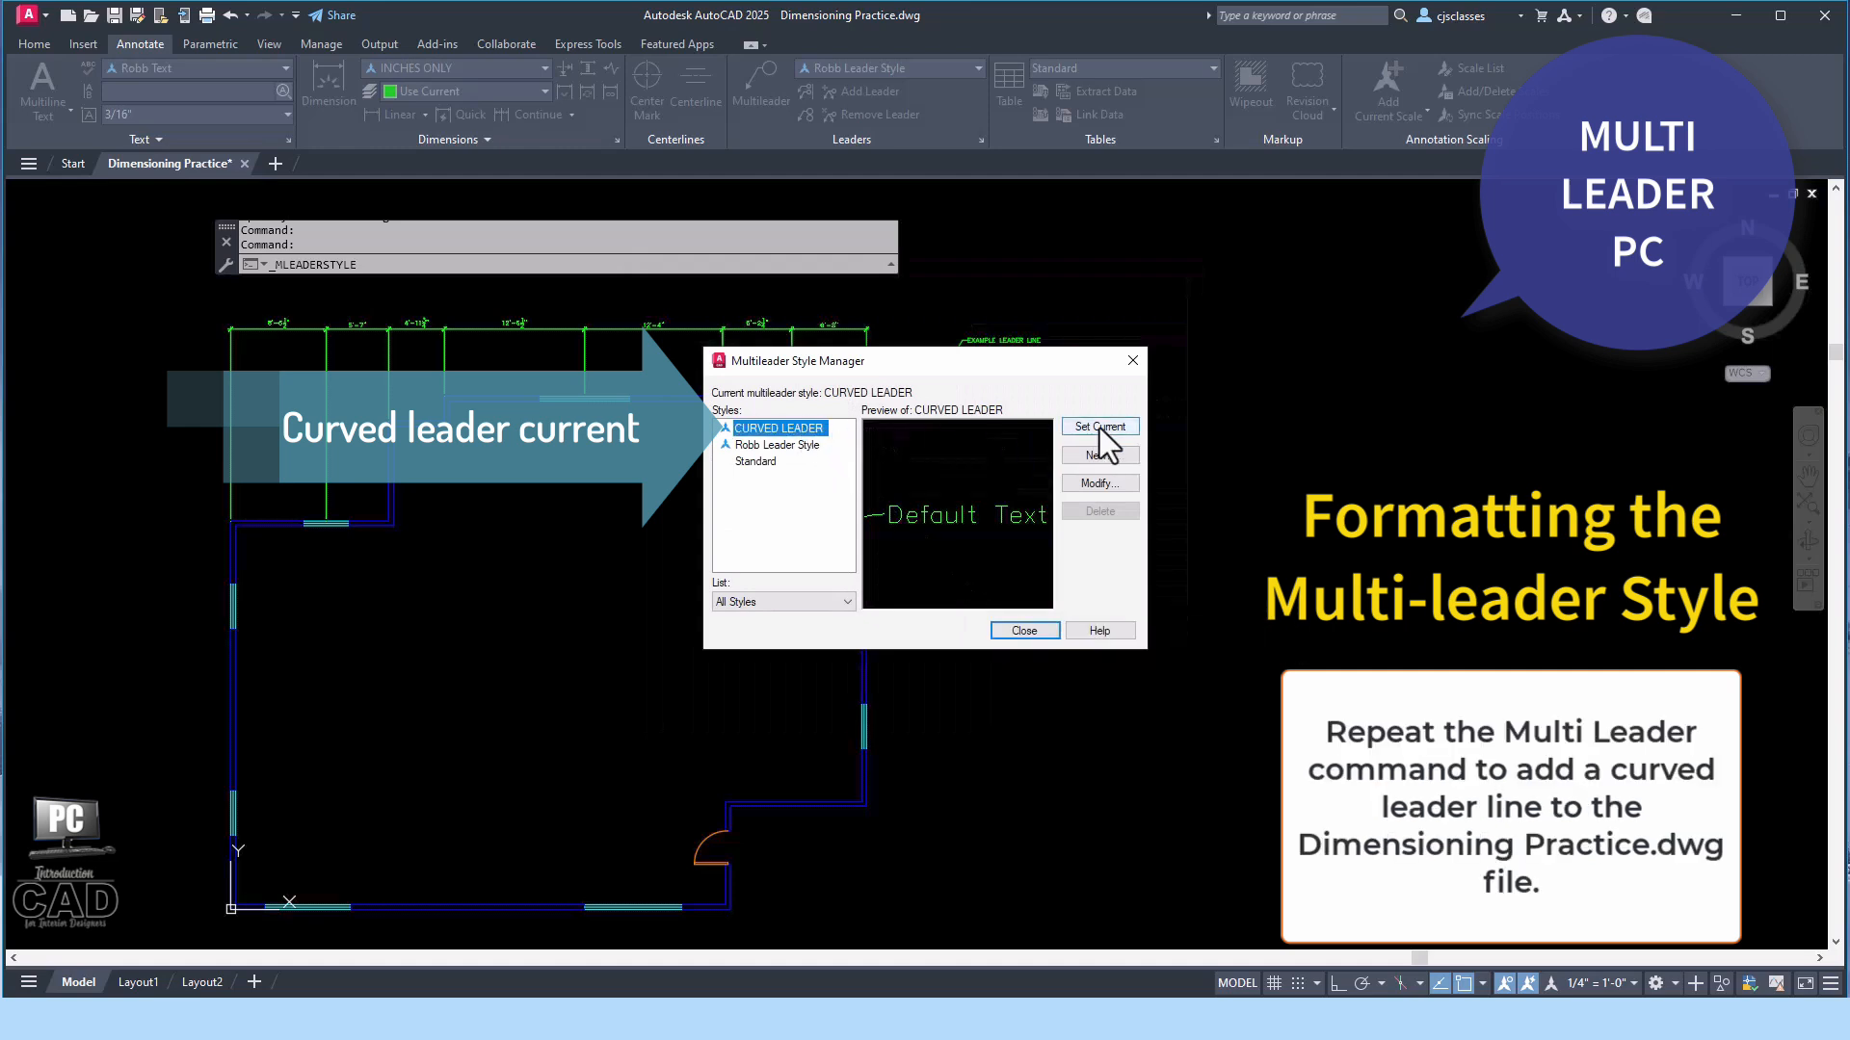
left_click(1024, 630)
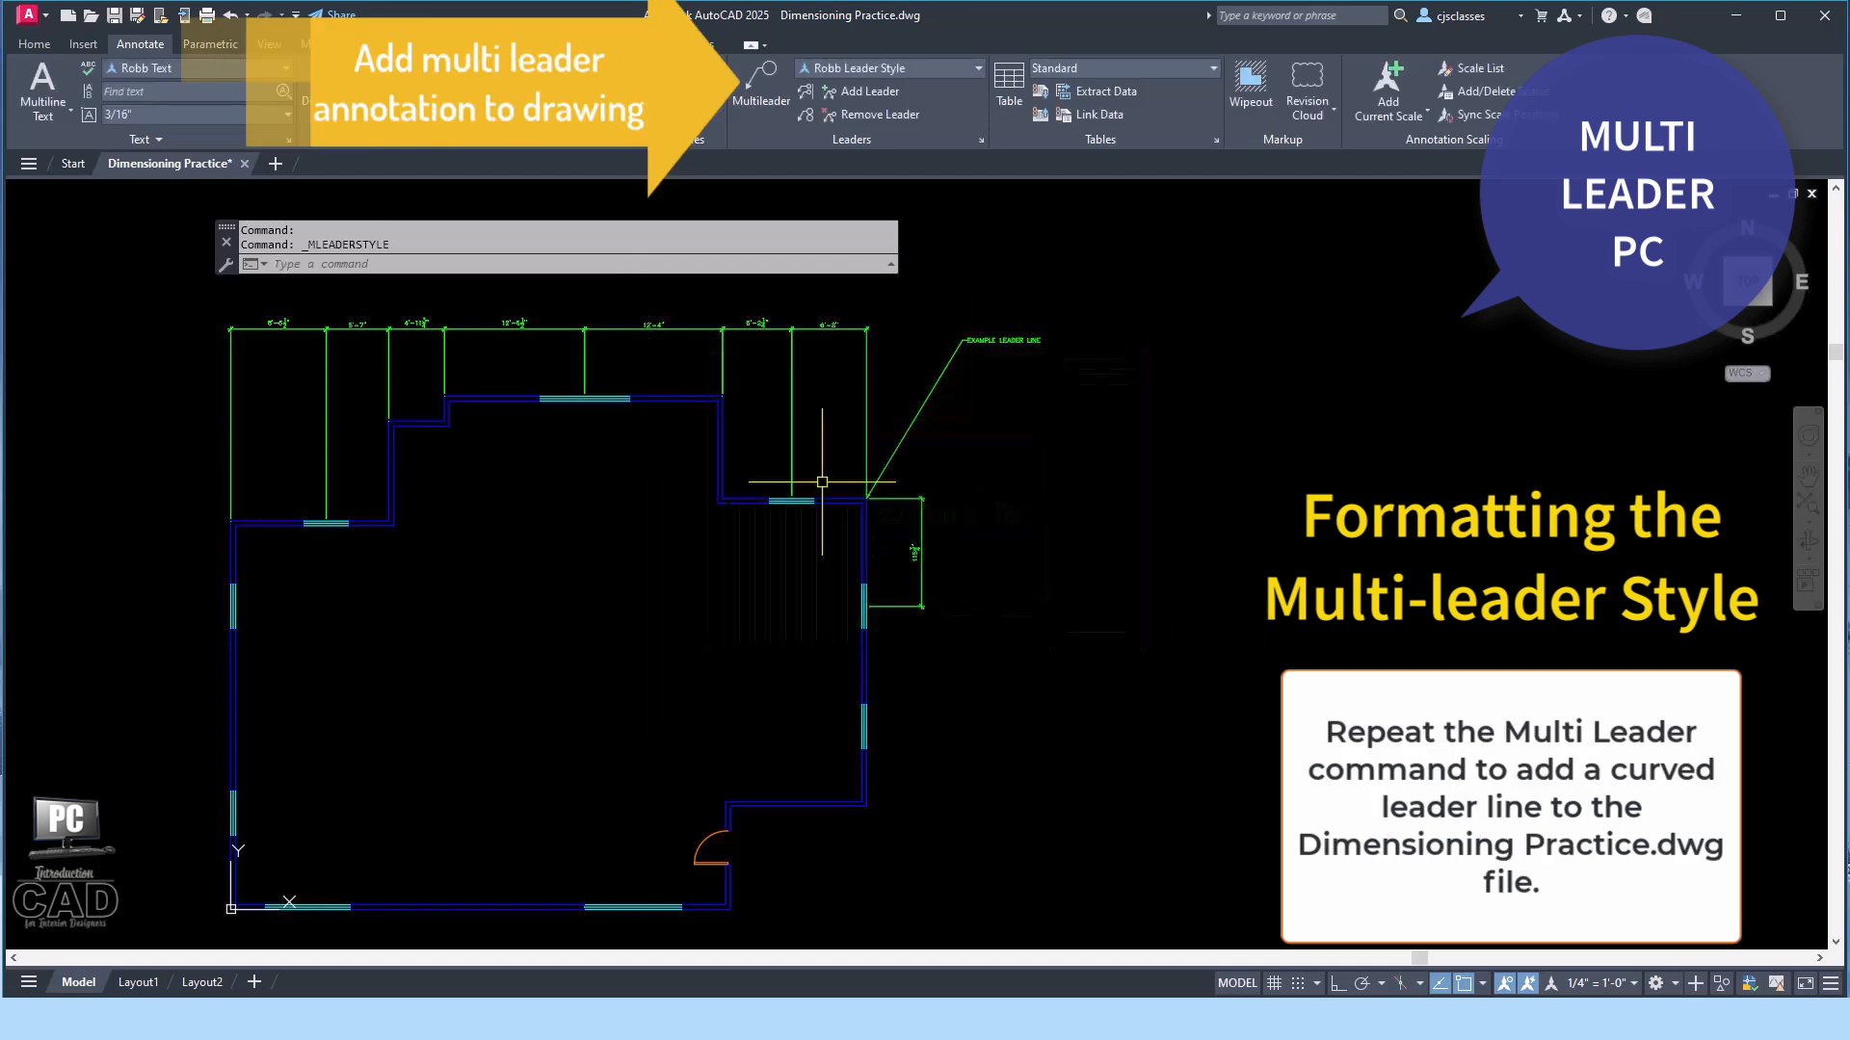
Place a curved multileader from the right exterior wall's midpoint between the windows, landing up and right, with the text "CURVED LEADER STYLE", and save the drawing.
left_click(755, 77)
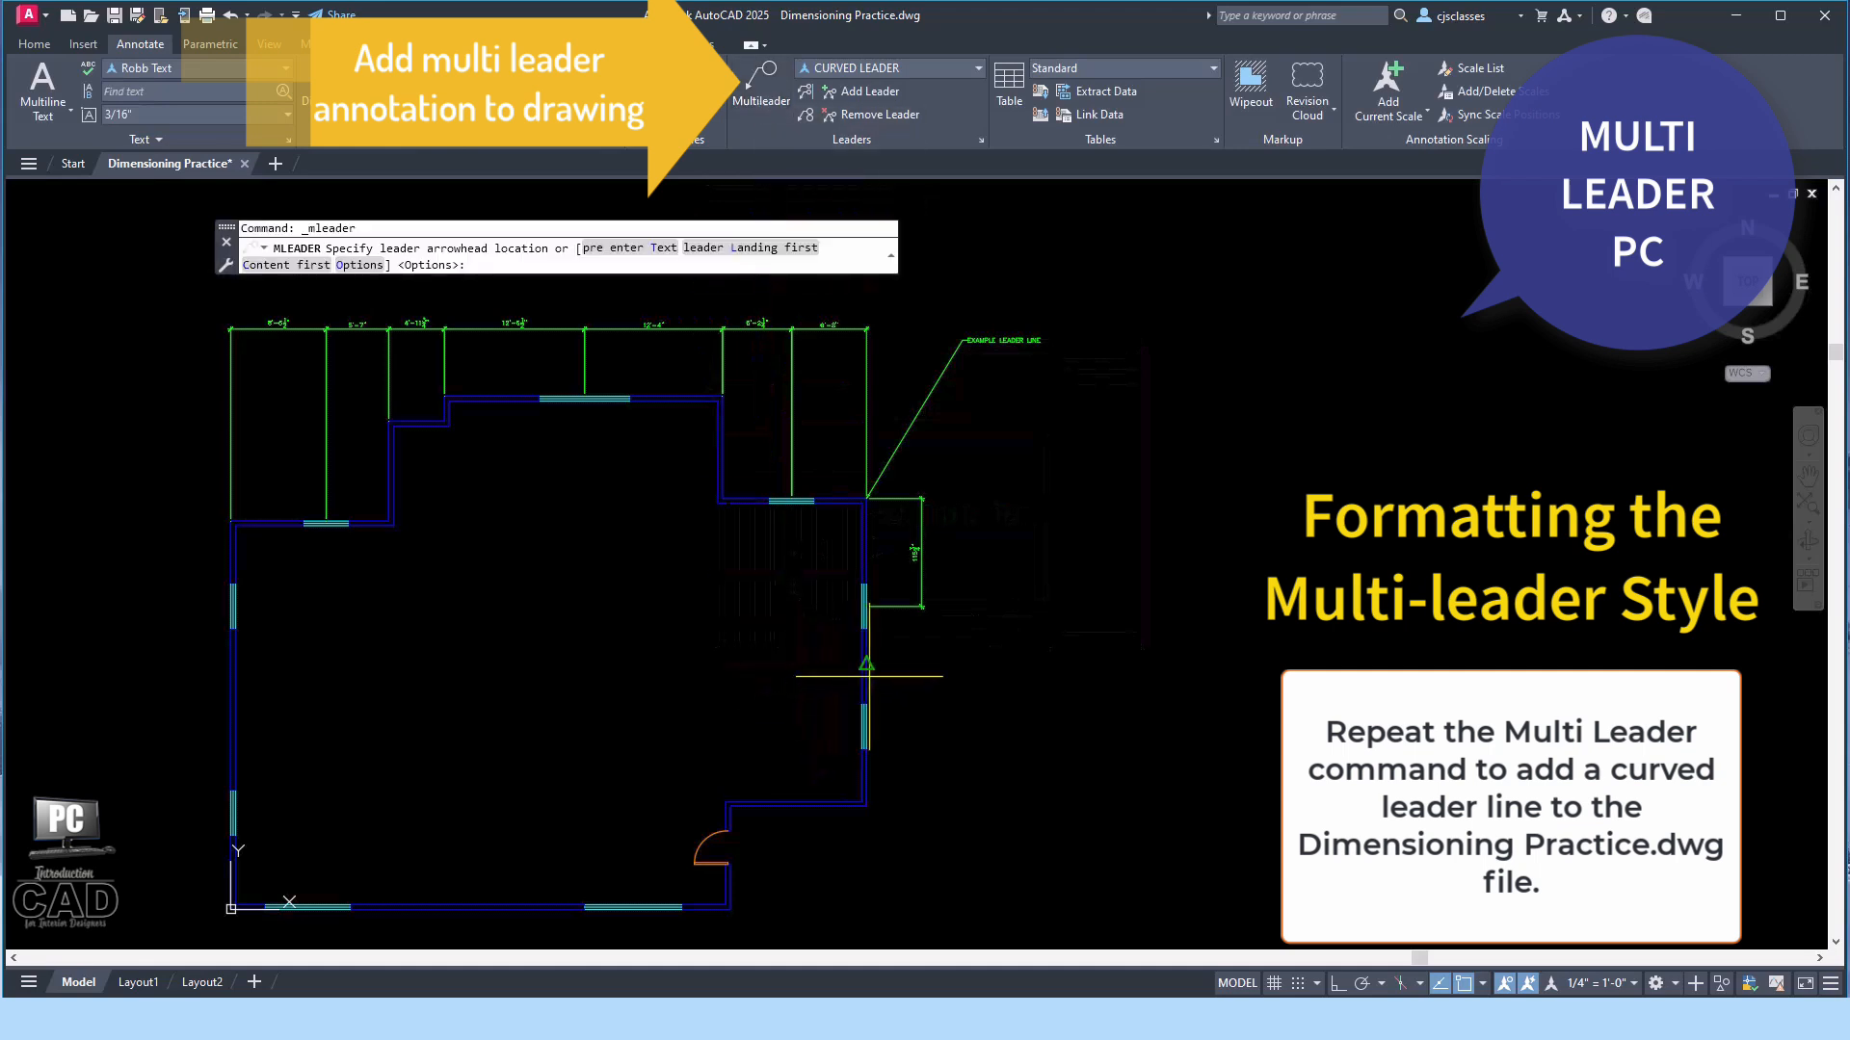
left_click(863, 665)
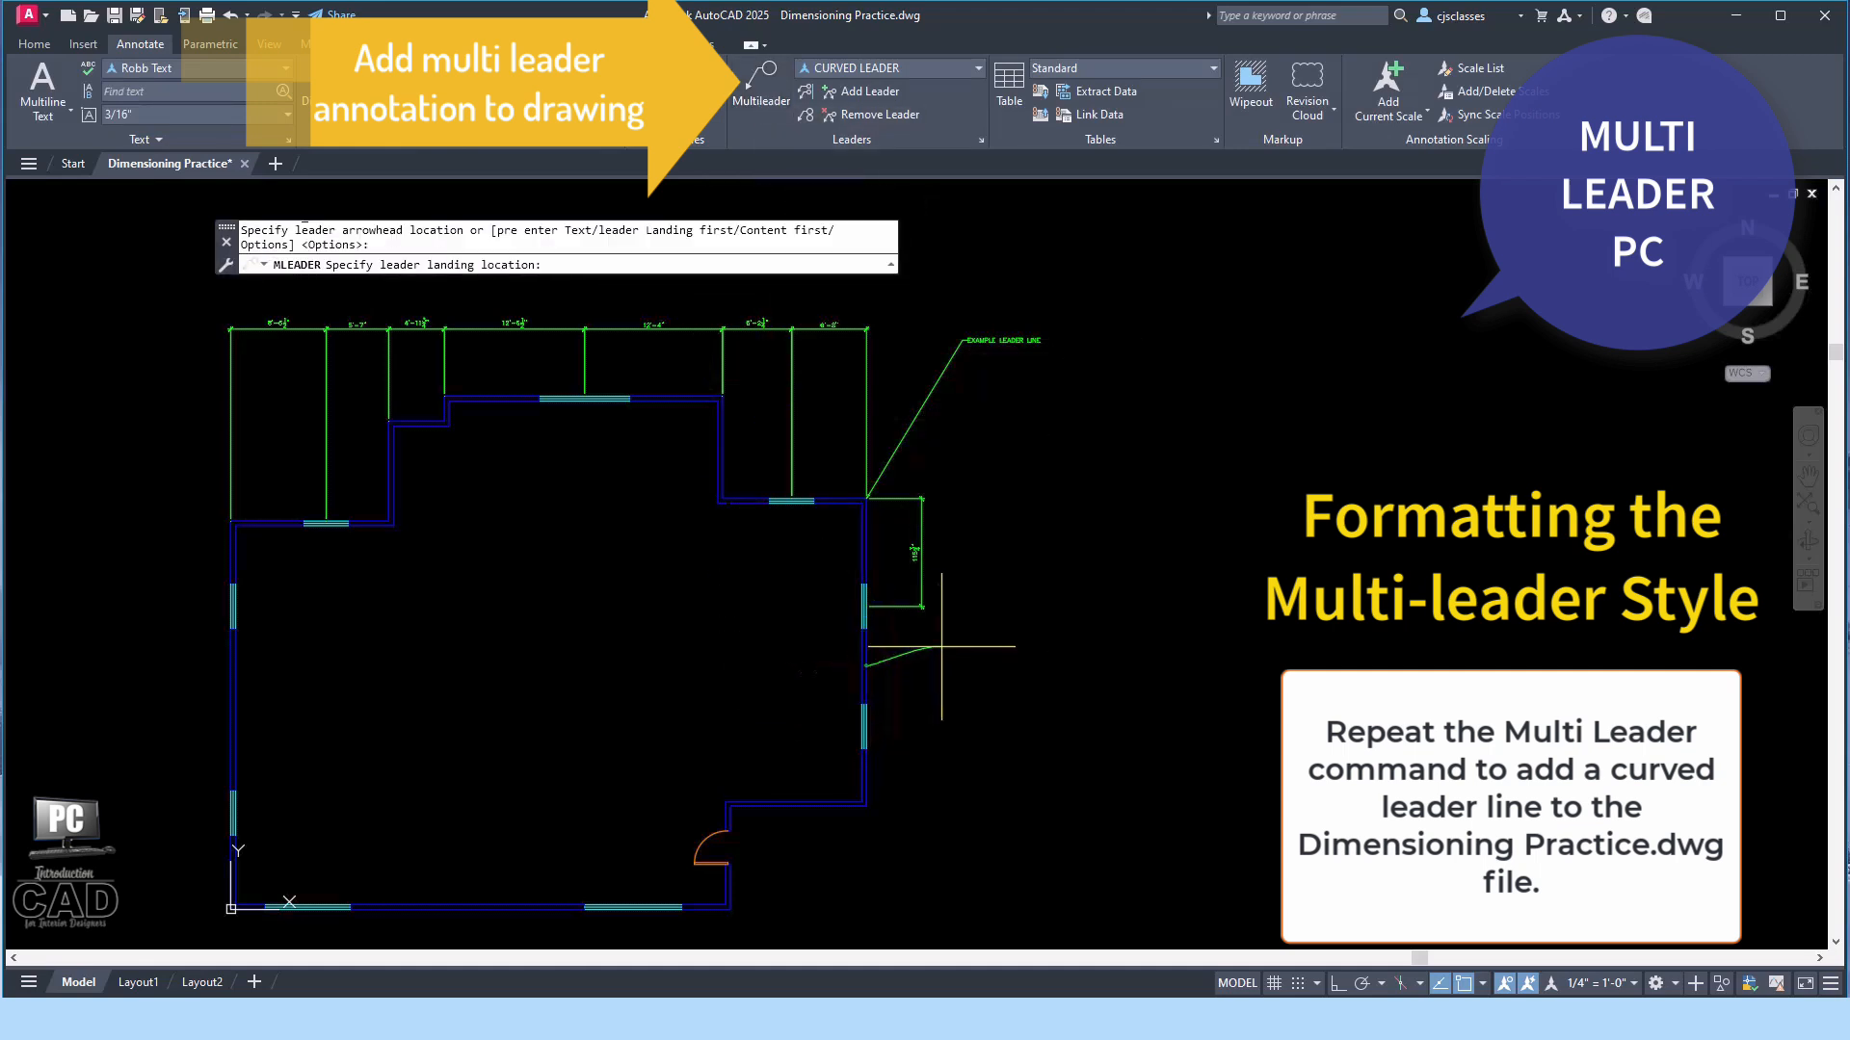
left_click(988, 619)
type("C")
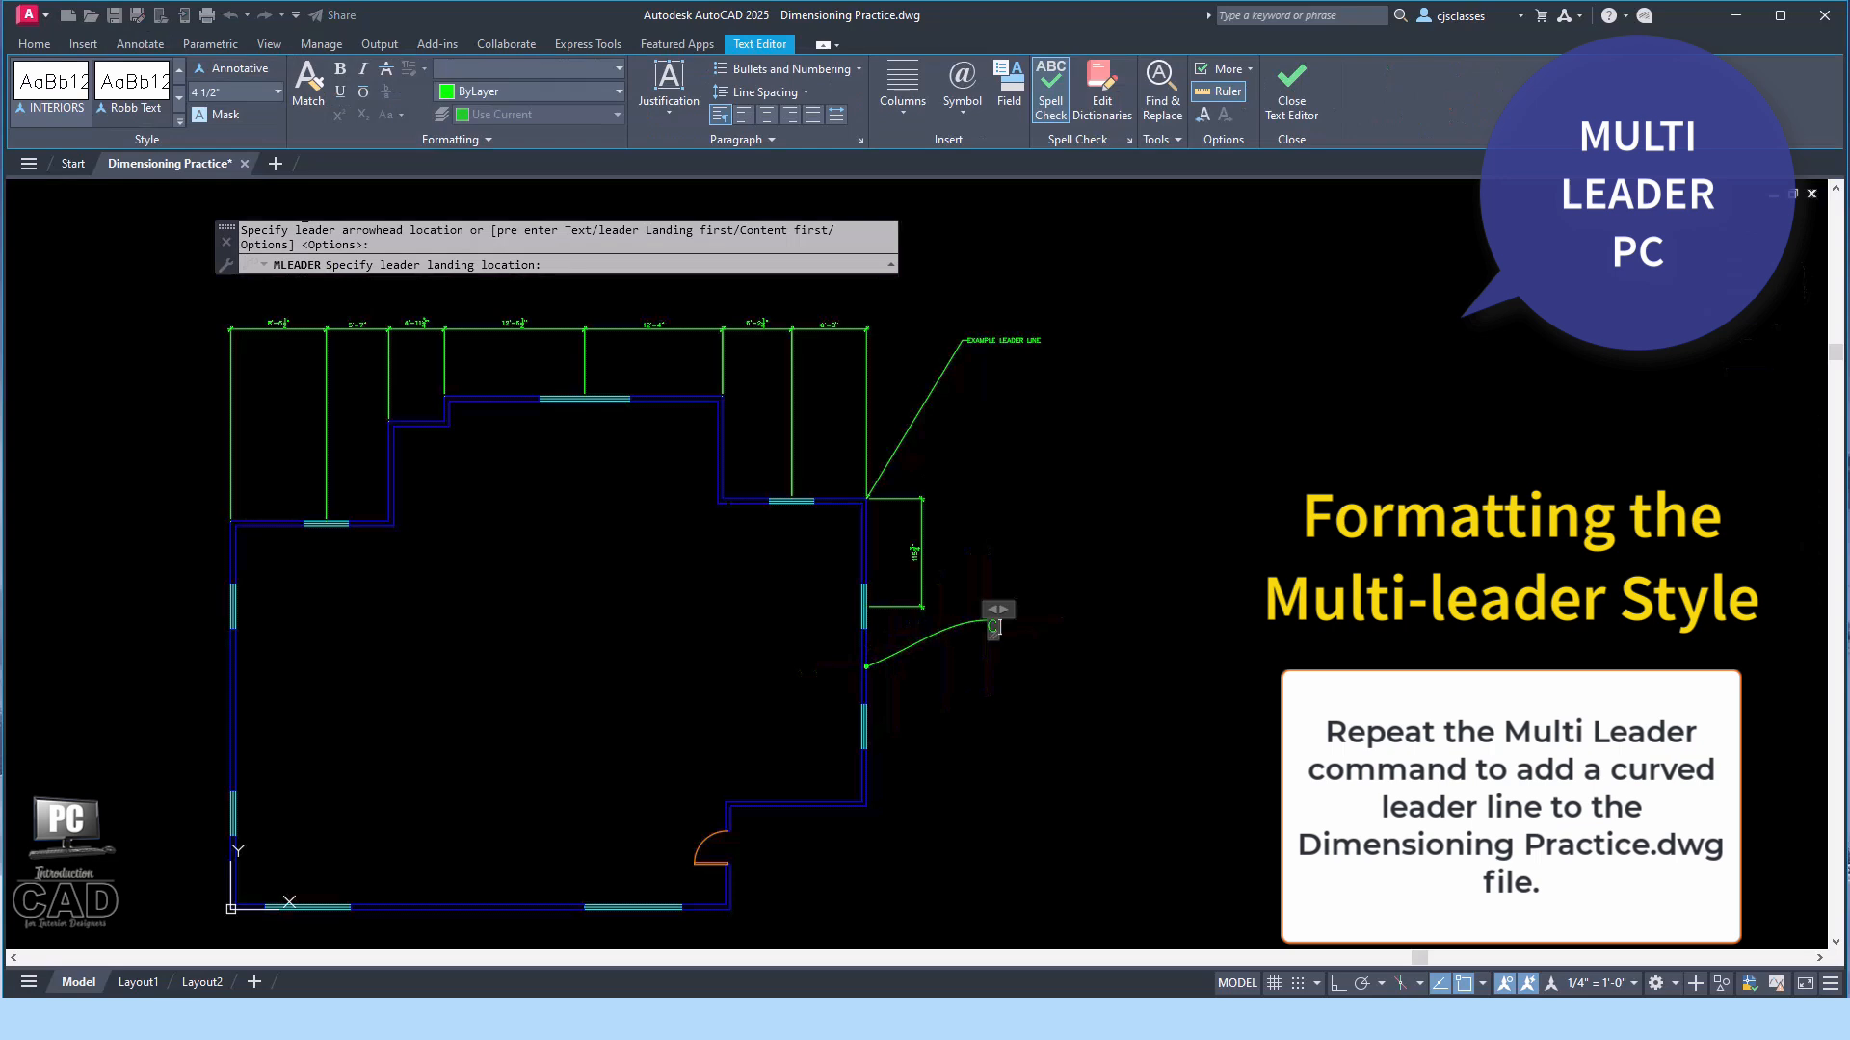
type("URVED LEADER")
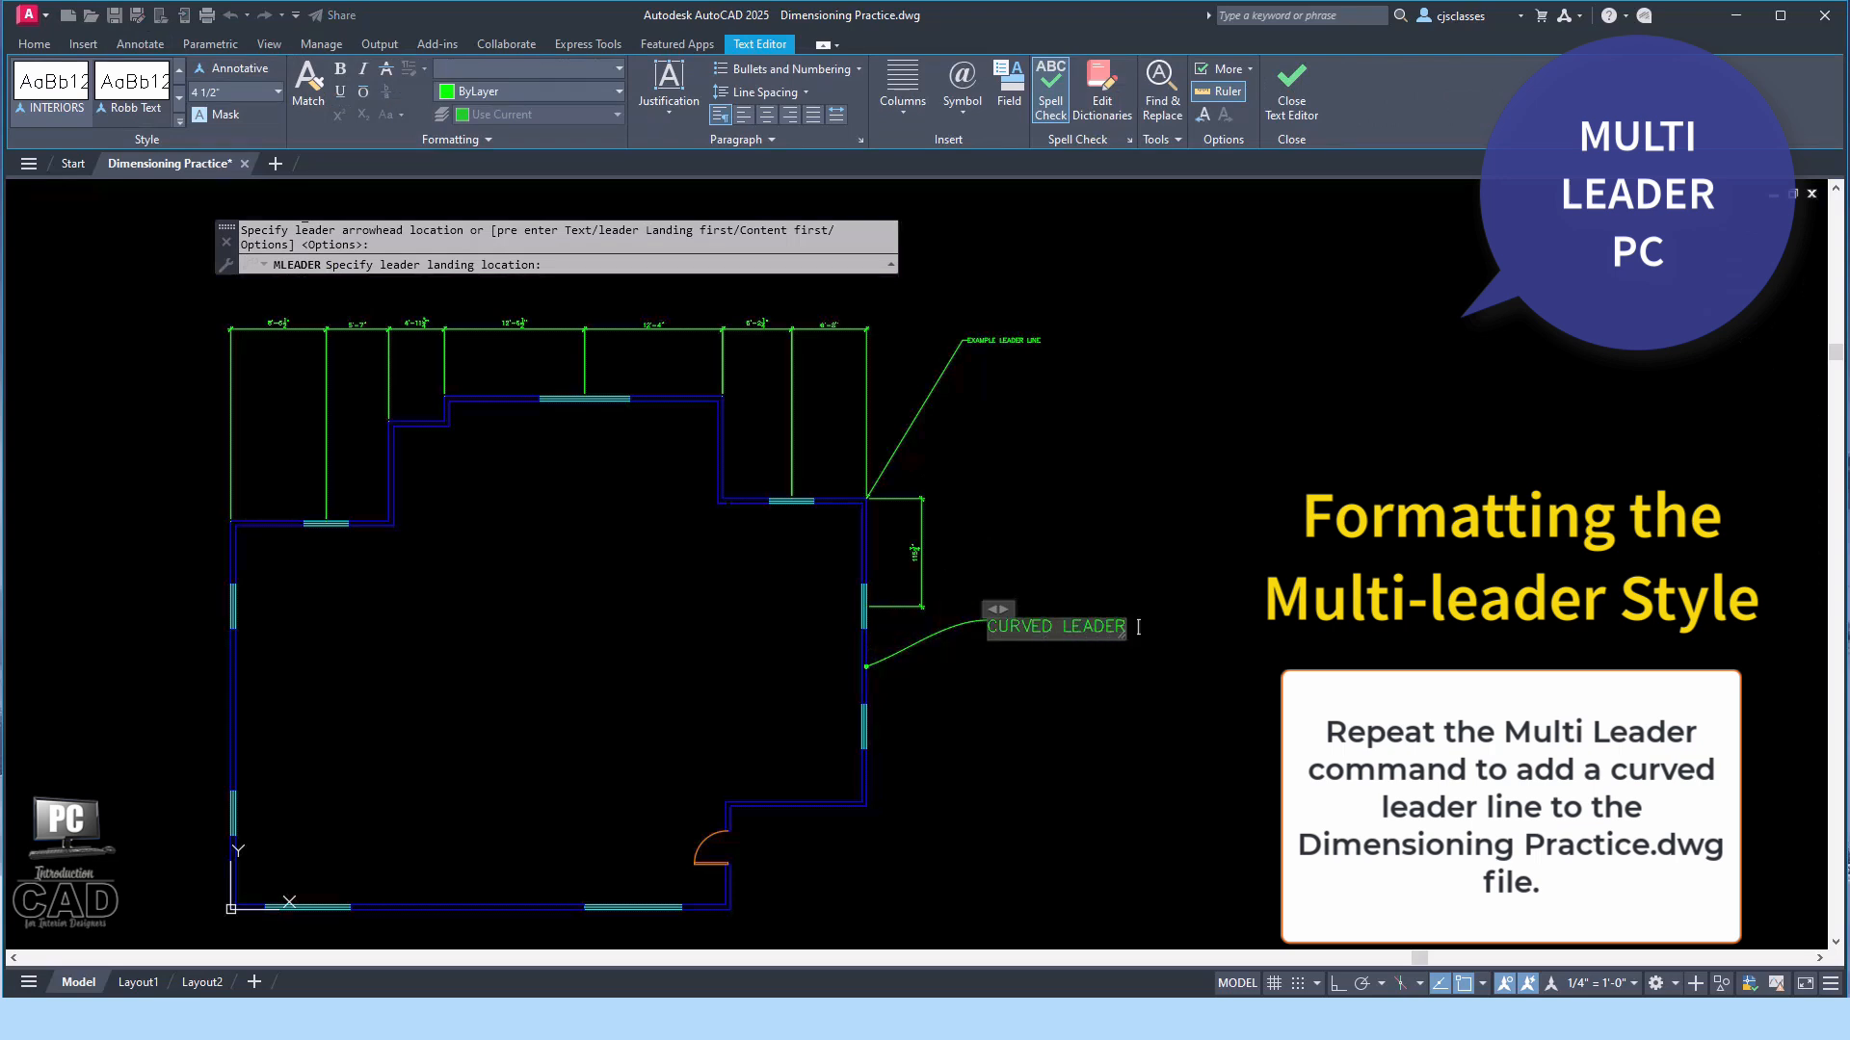
type(" STYLE")
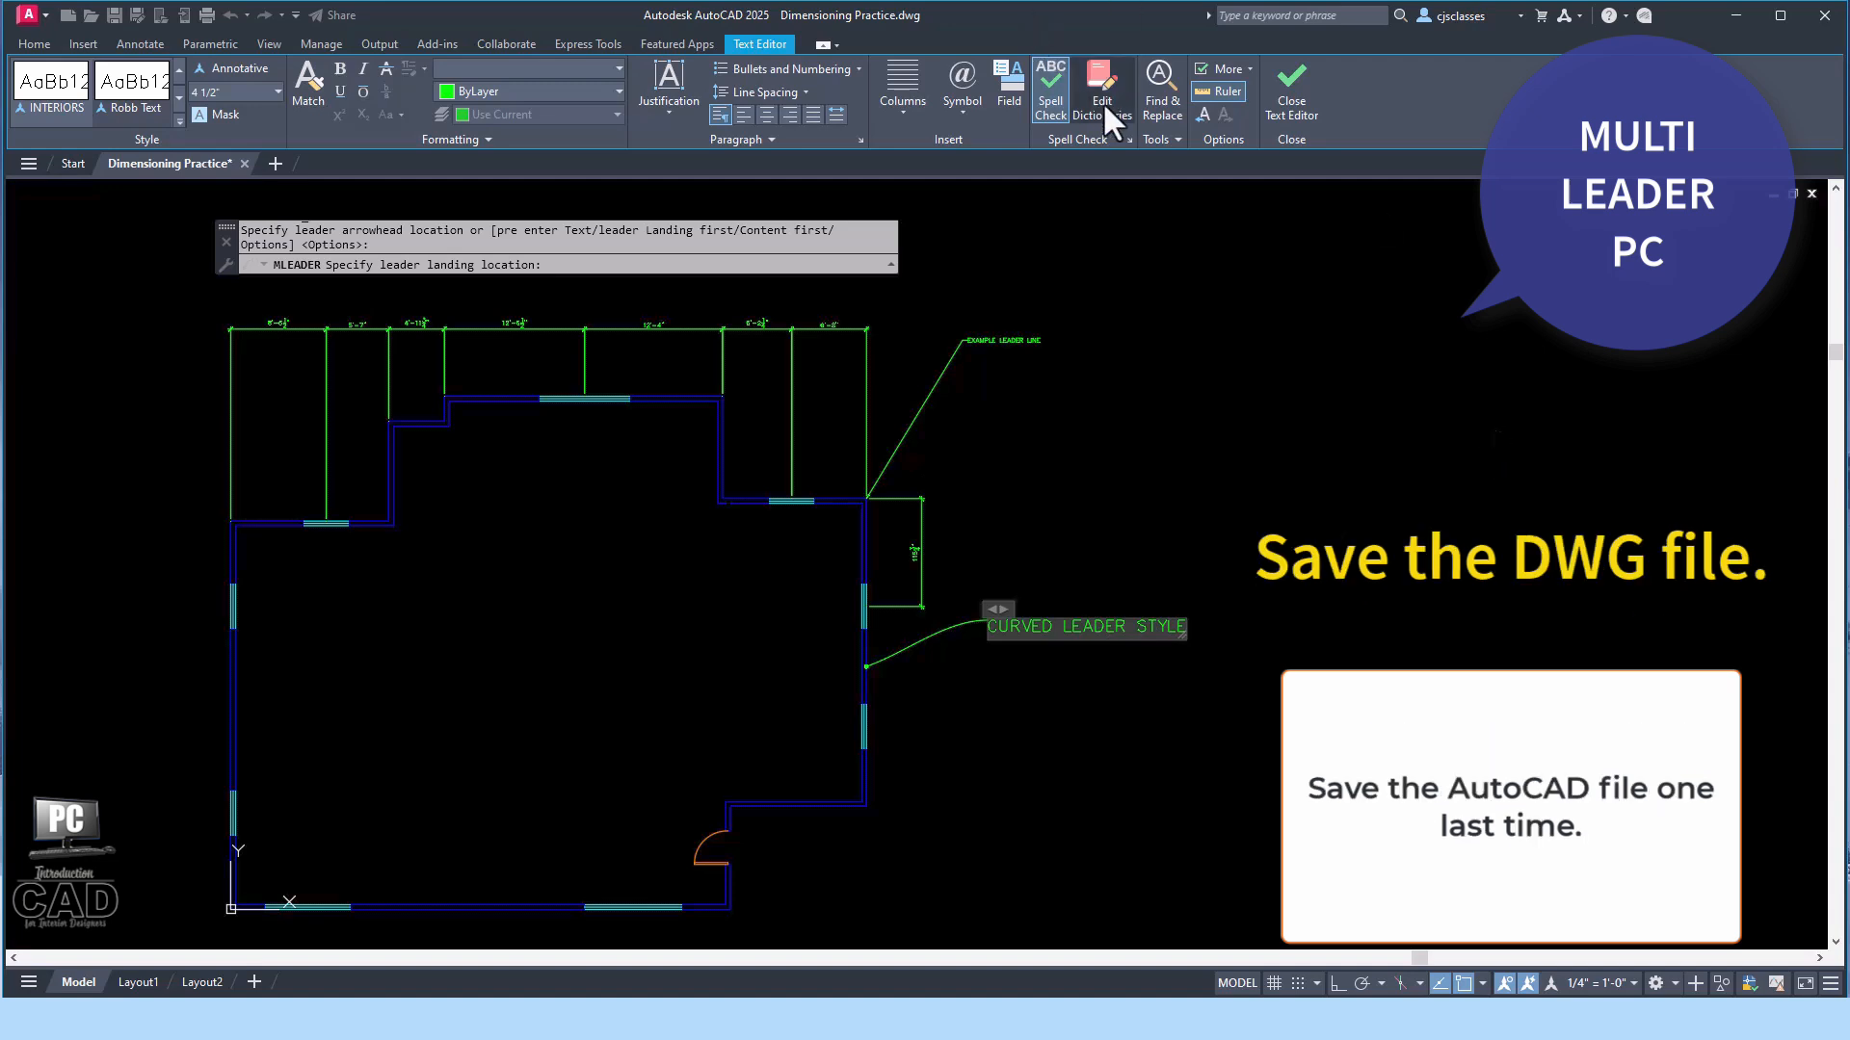
left_click(1283, 75)
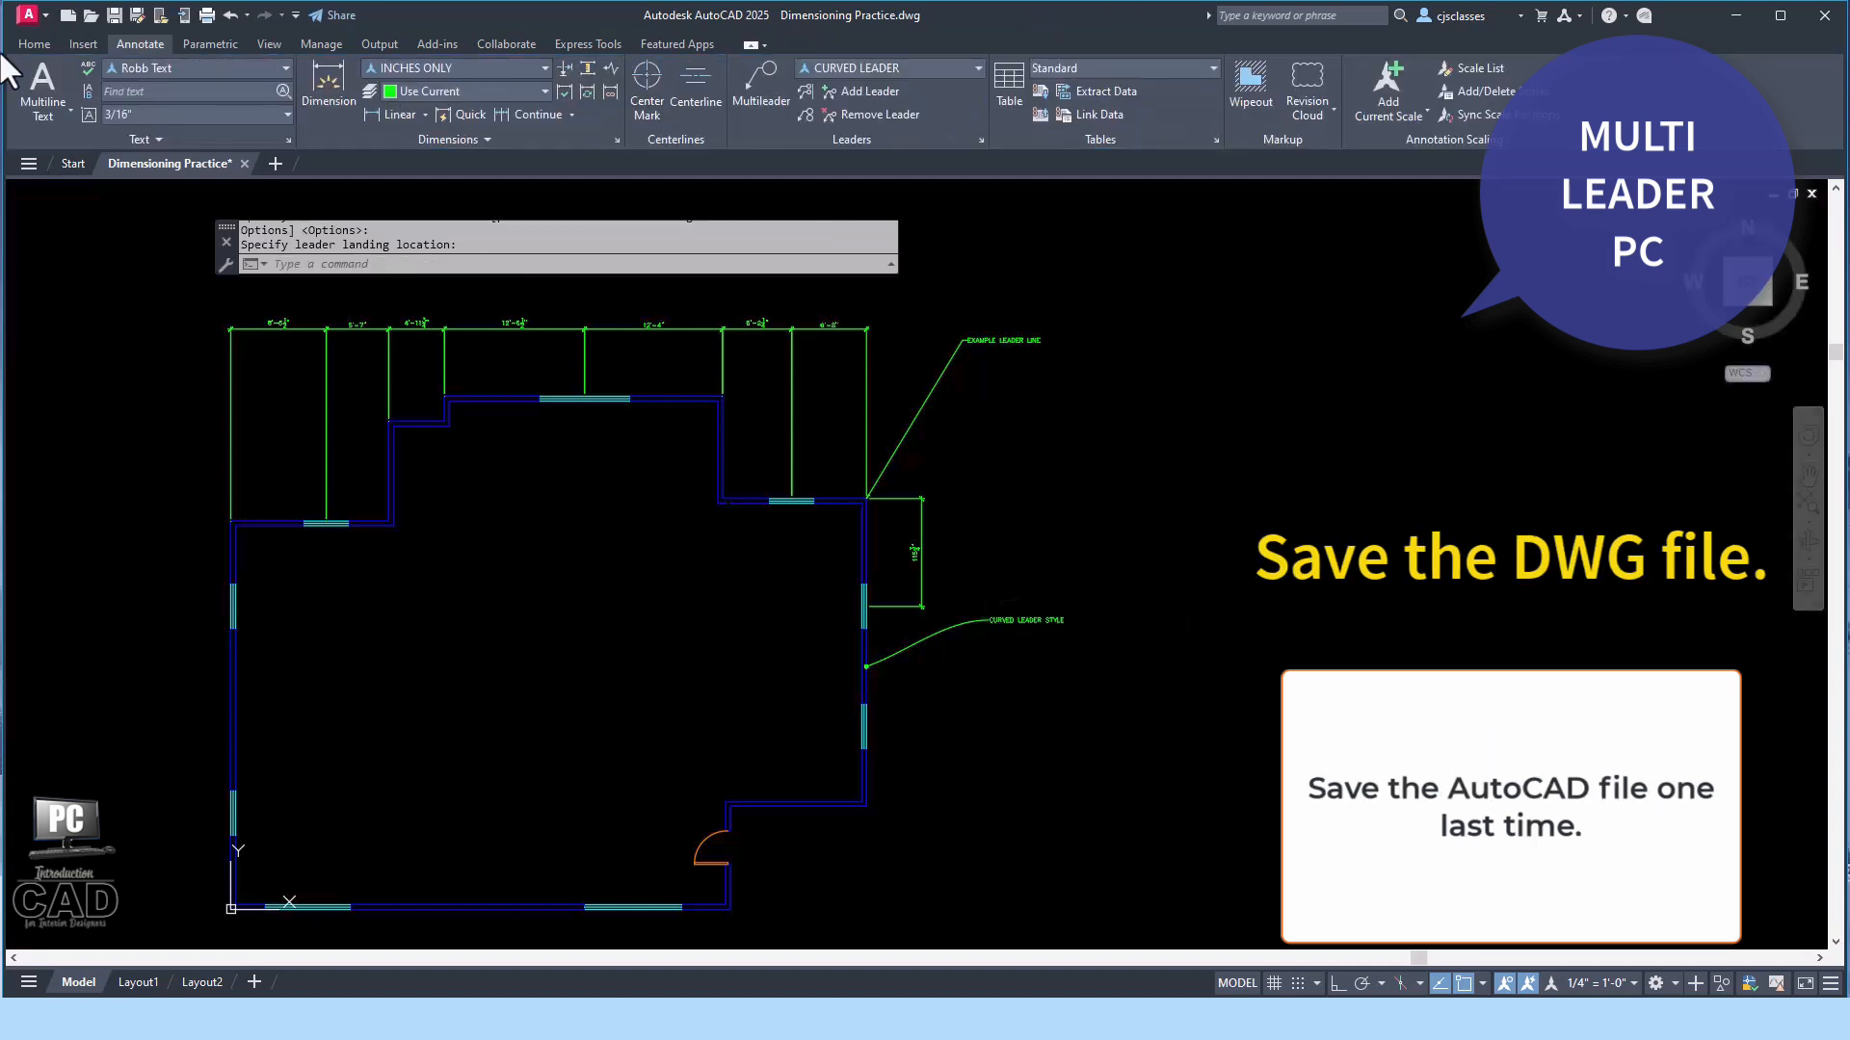
left_click(114, 14)
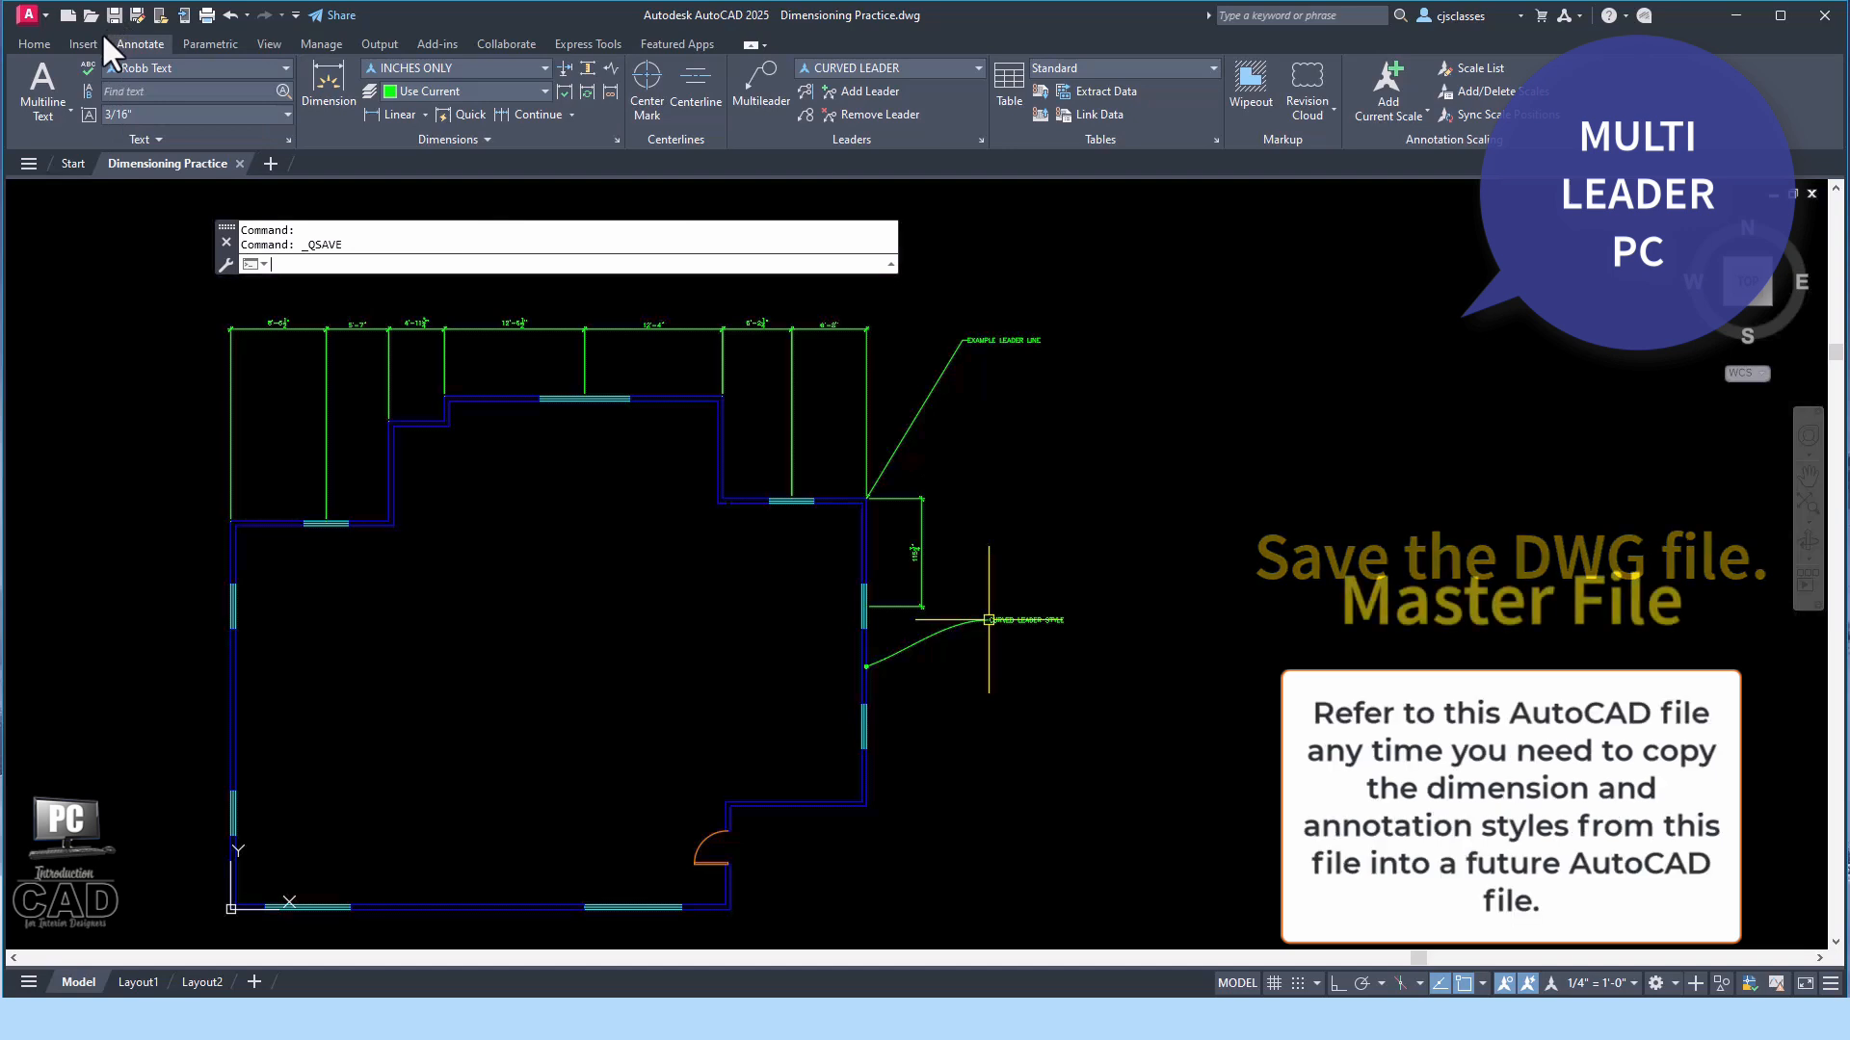